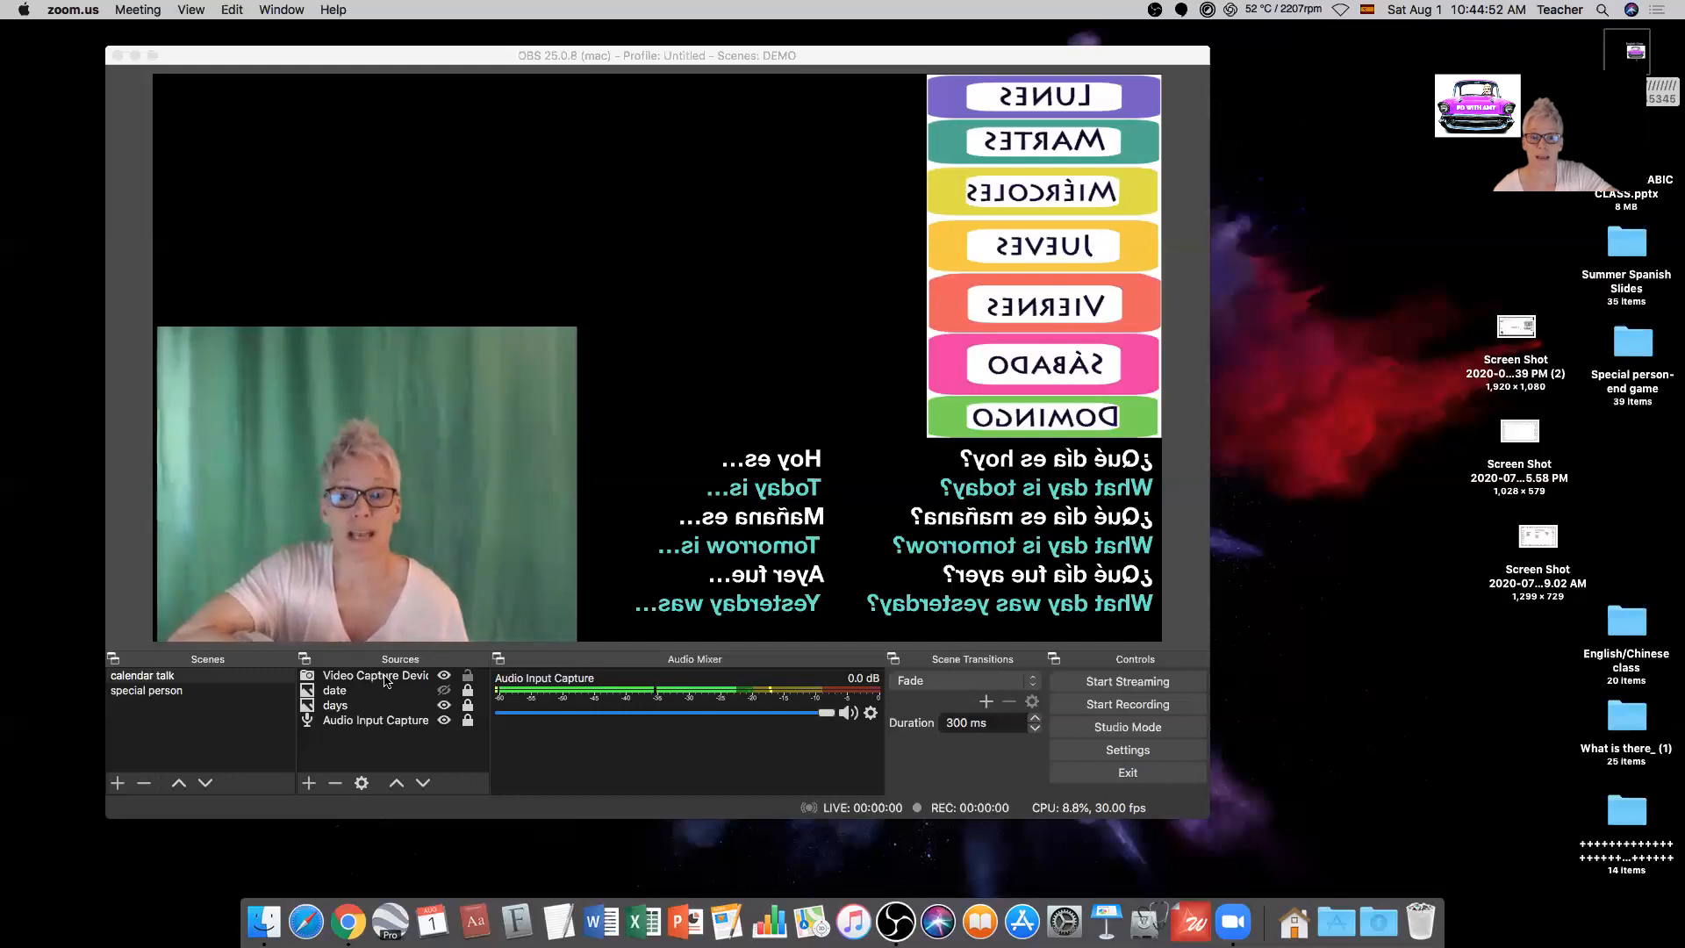
# Step: Add a Chroma Key effect filter to the Video Capture Device source in the calendar talk scene, keeping the default filter name
pyautogui.click(386, 681)
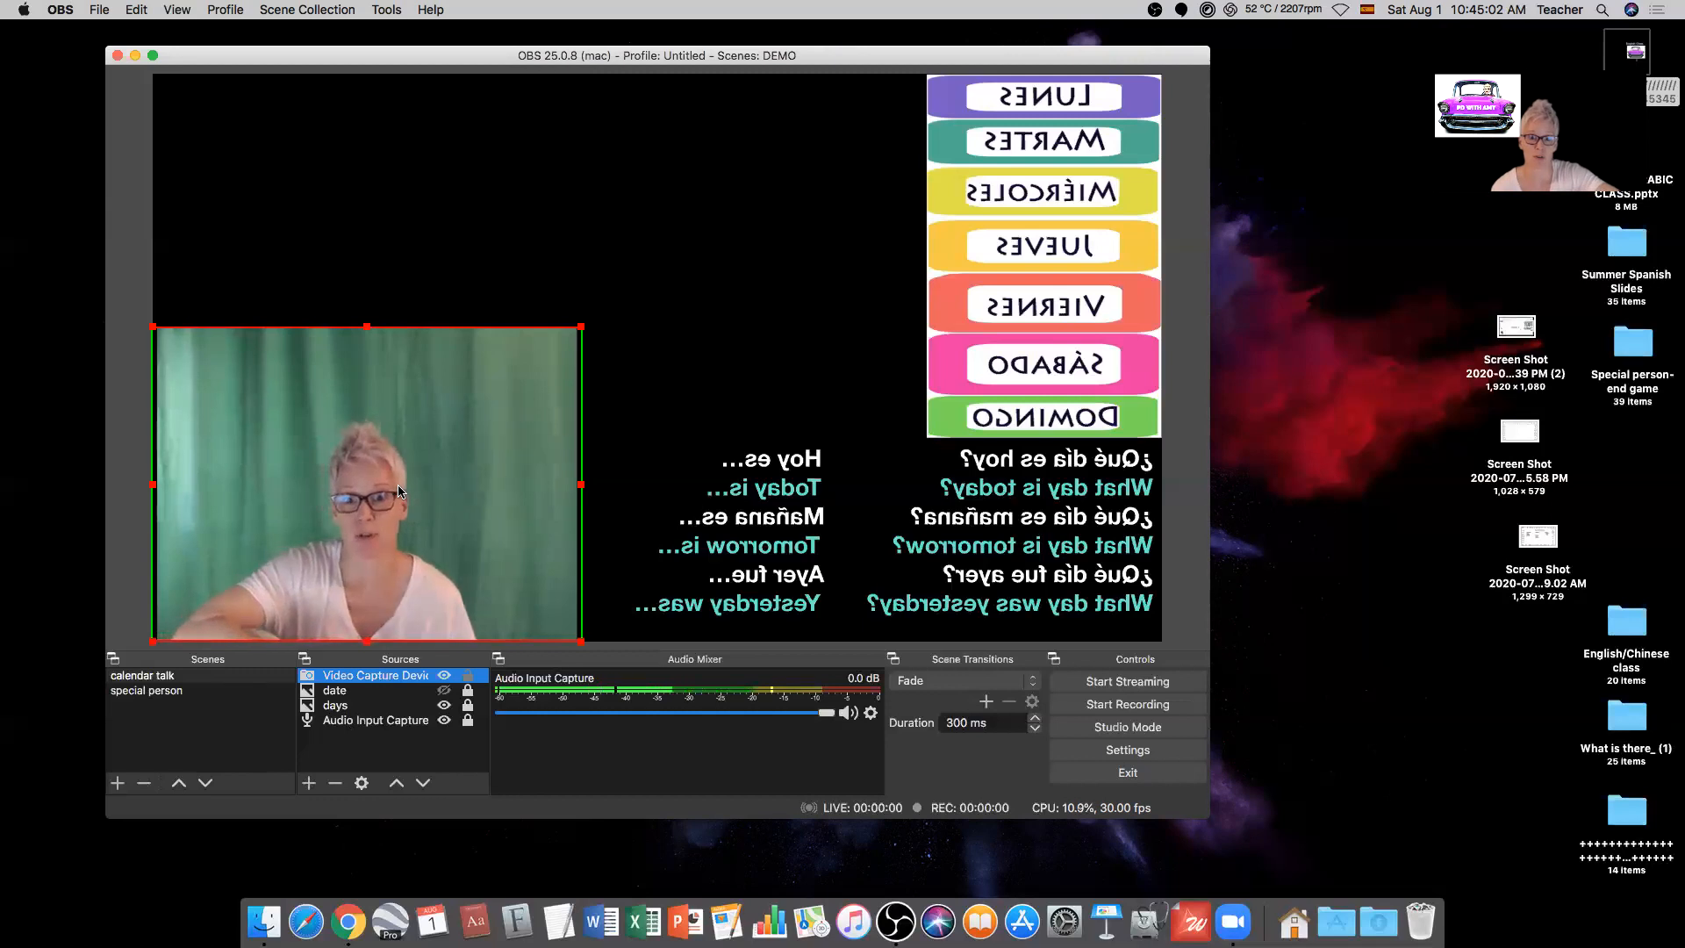
pyautogui.click(469, 681)
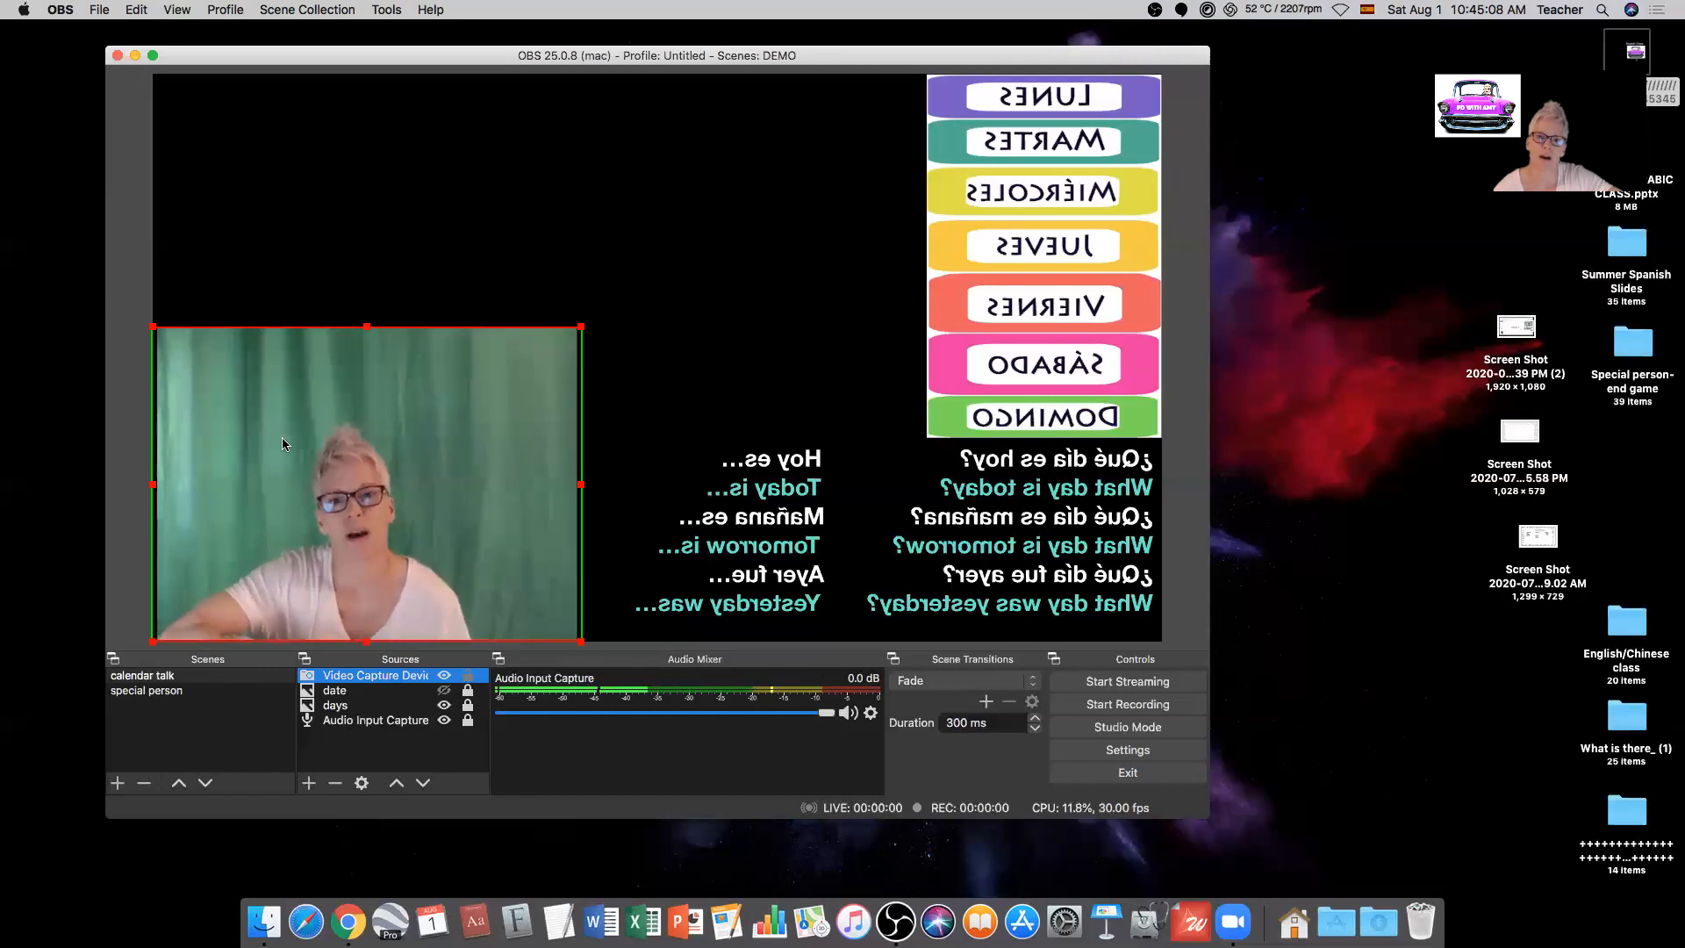
pyautogui.rightClick(372, 679)
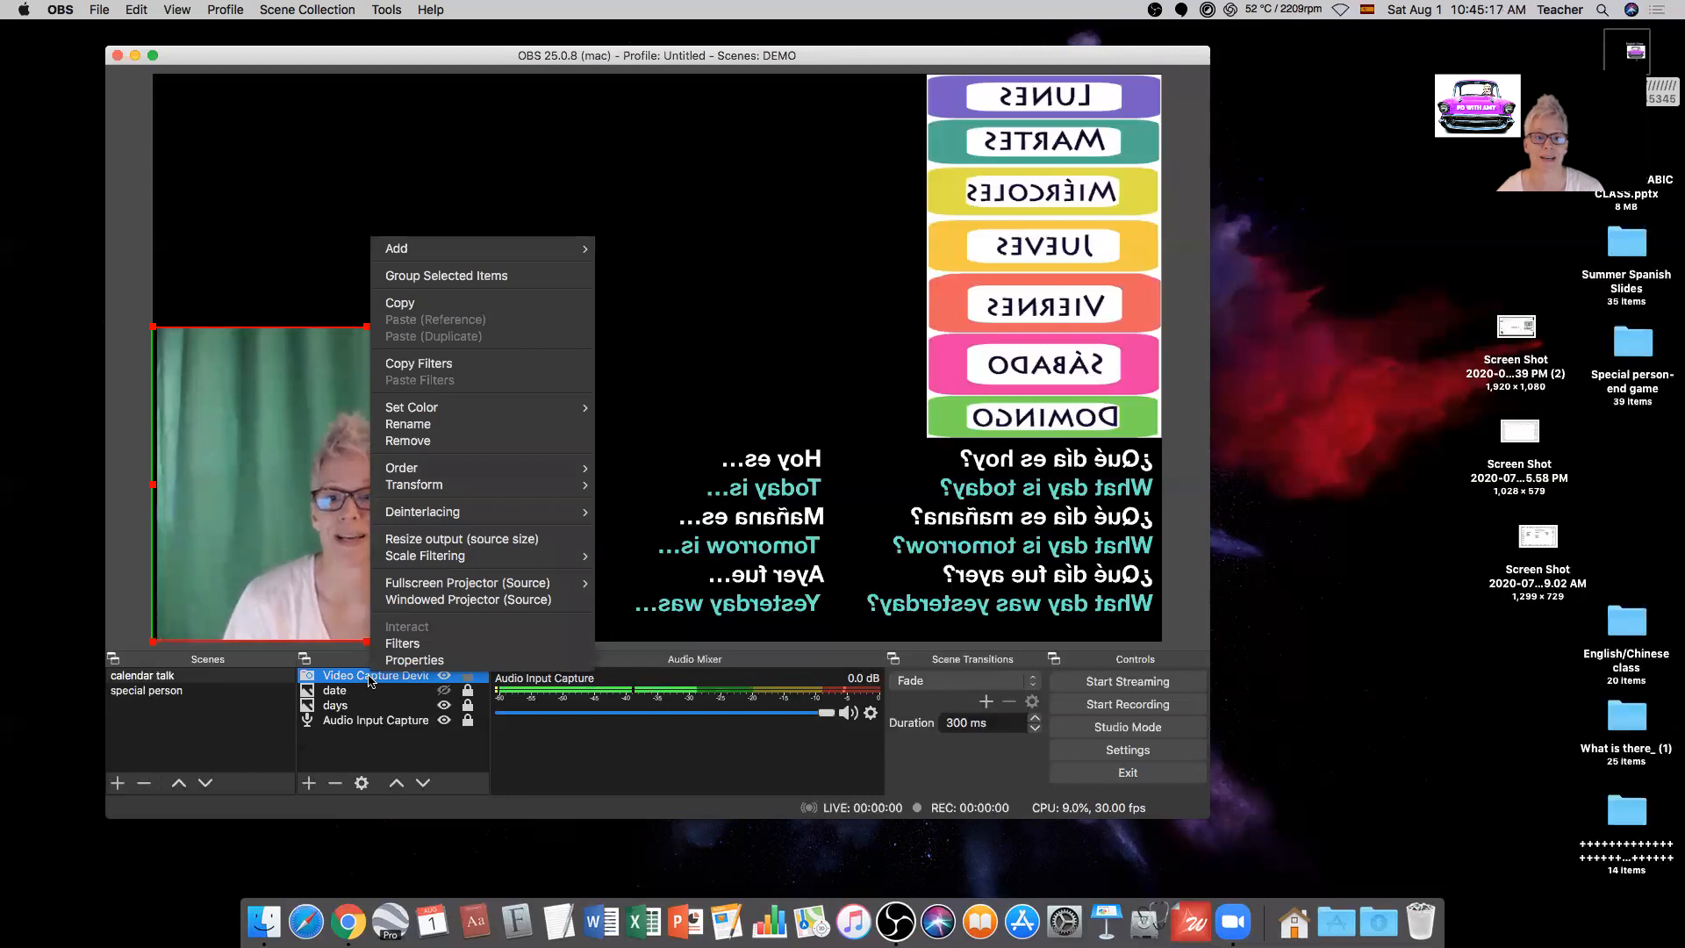
pyautogui.click(403, 643)
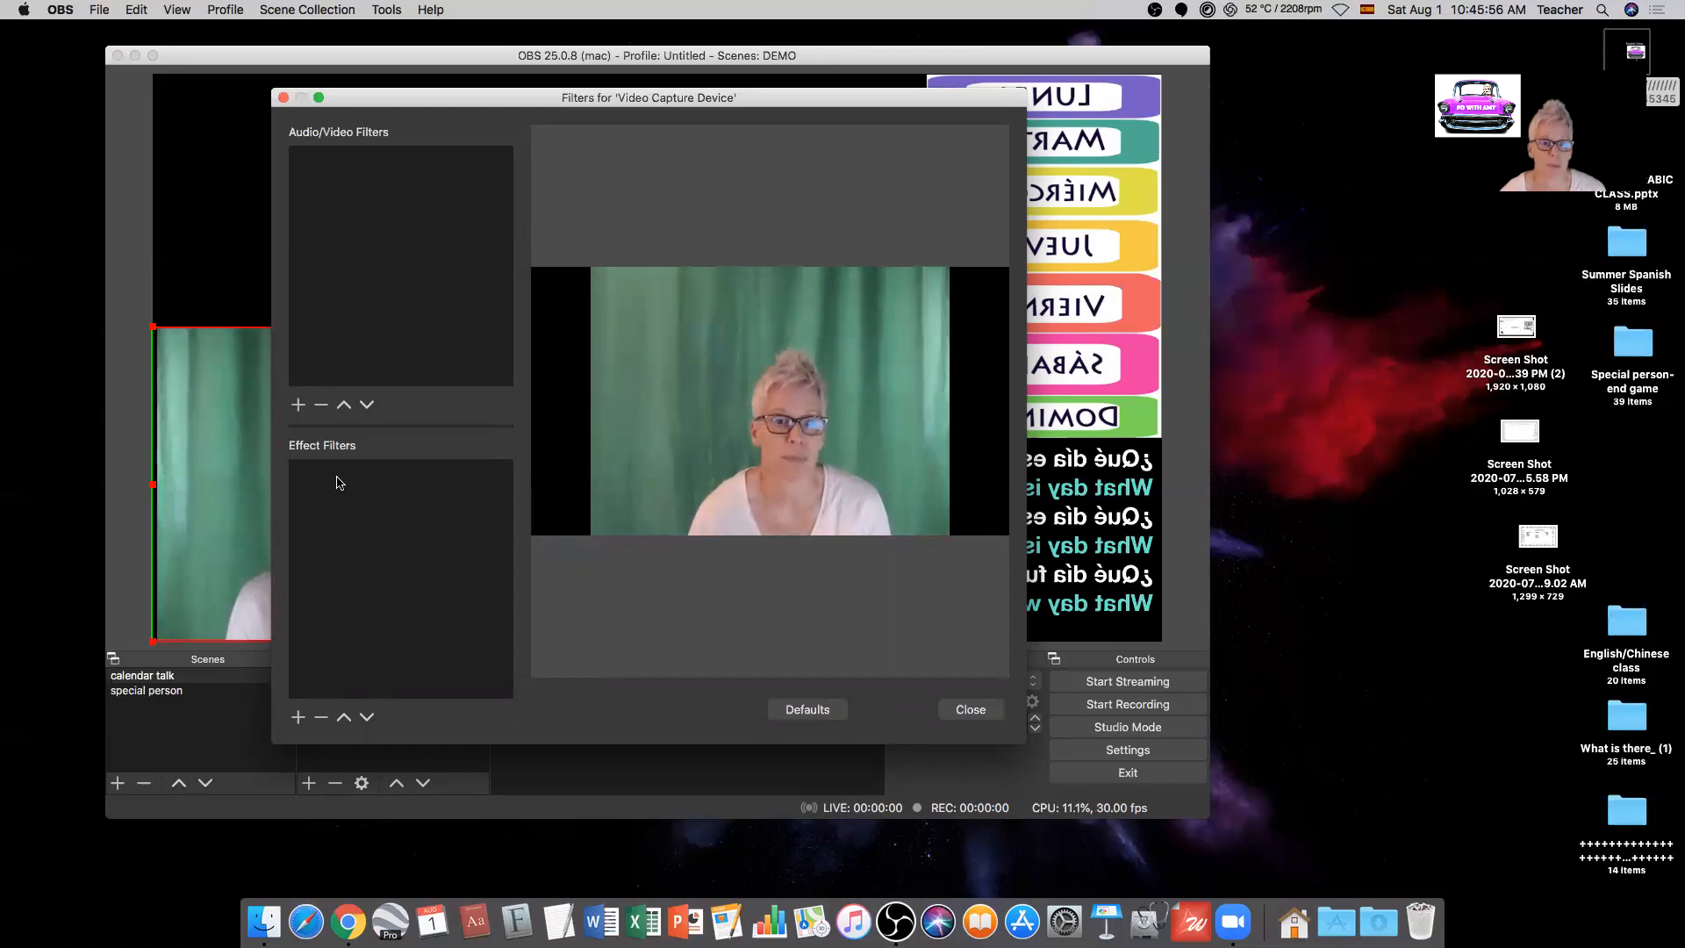
pyautogui.click(298, 718)
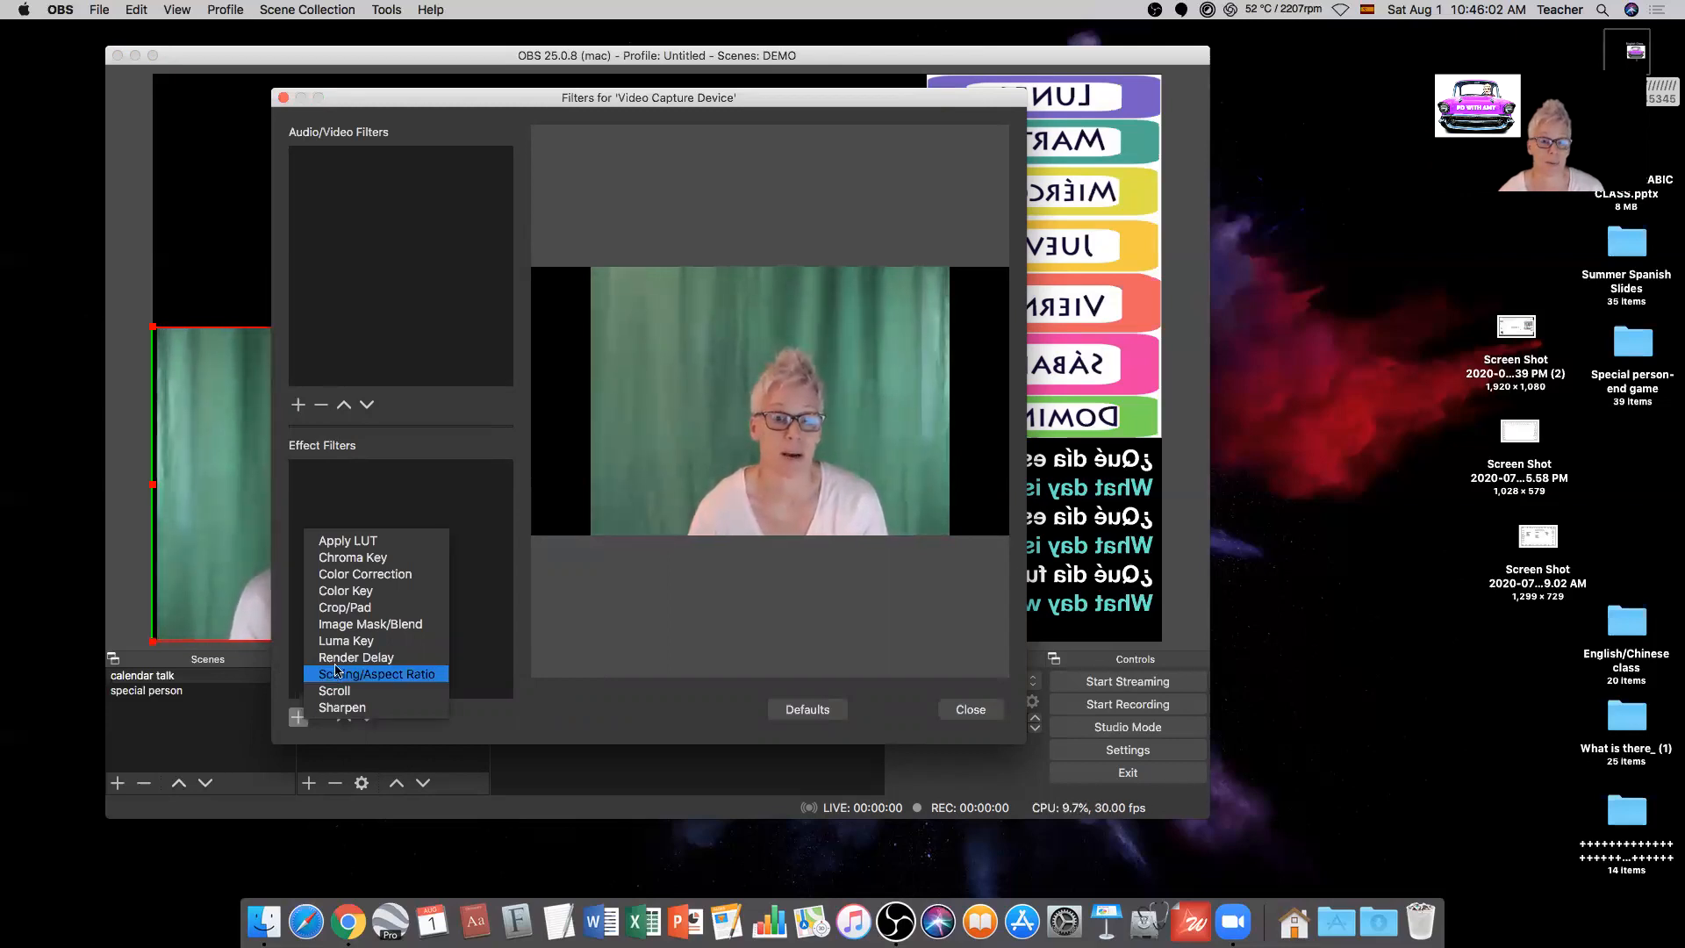
pyautogui.click(401, 562)
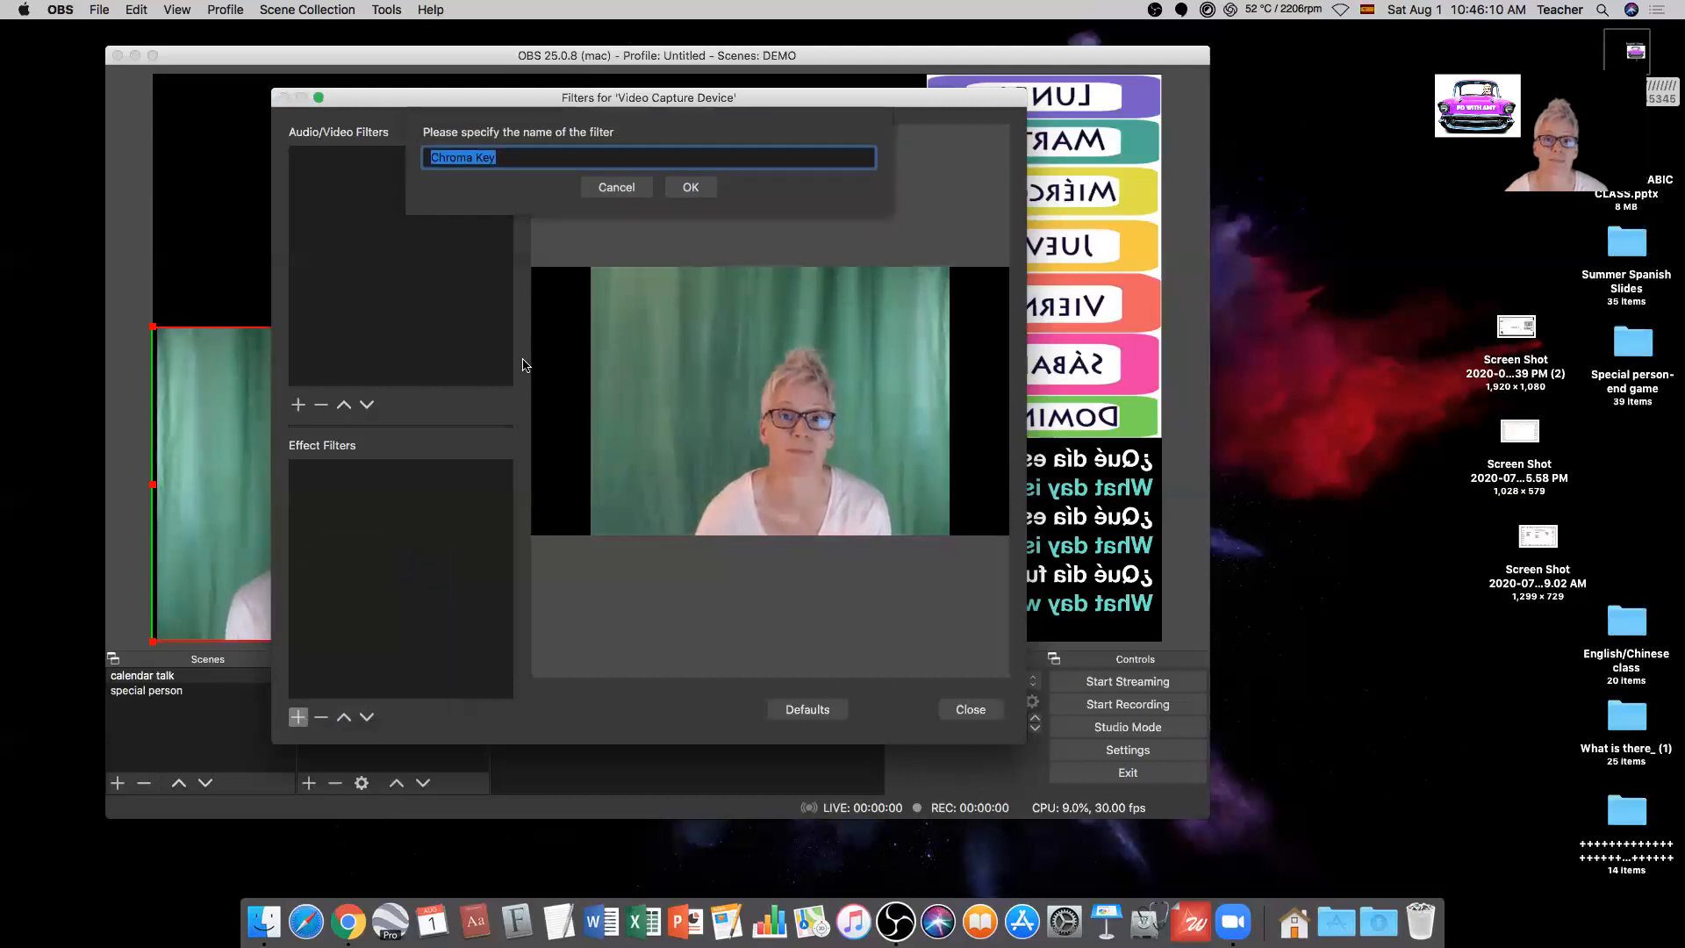
pyautogui.click(693, 189)
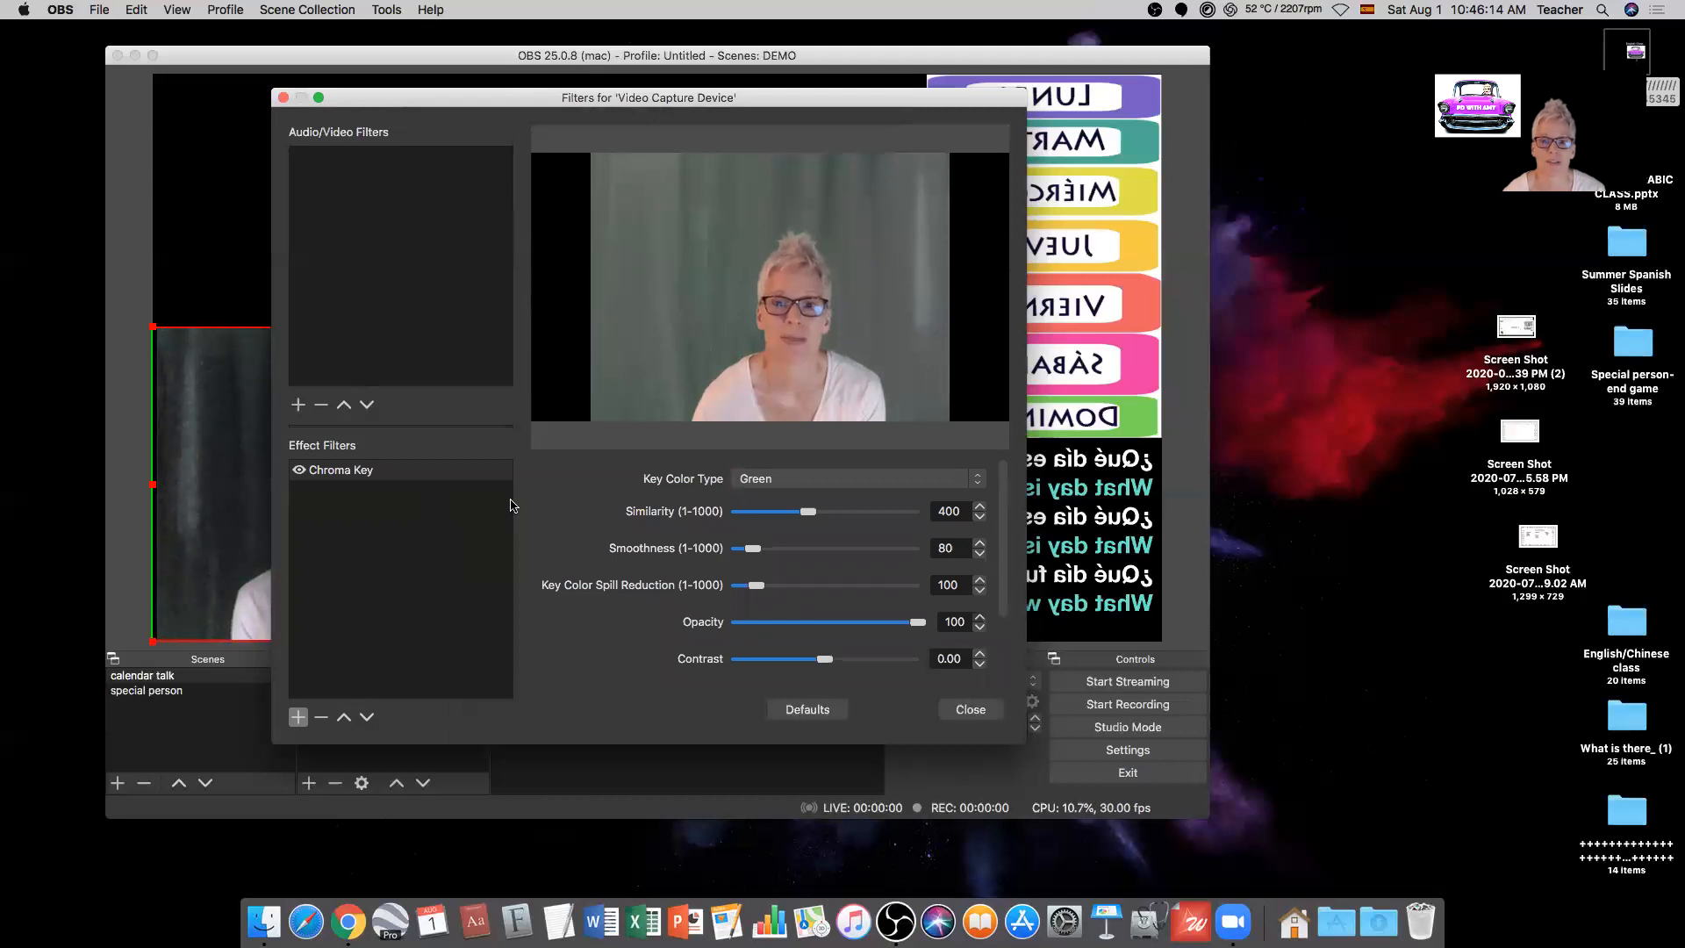
# Step: Lower the Chroma Key filter's similarity to 257 and look over its remaining settings
pyautogui.moveTo(803, 516); pyautogui.dragTo(767, 516)
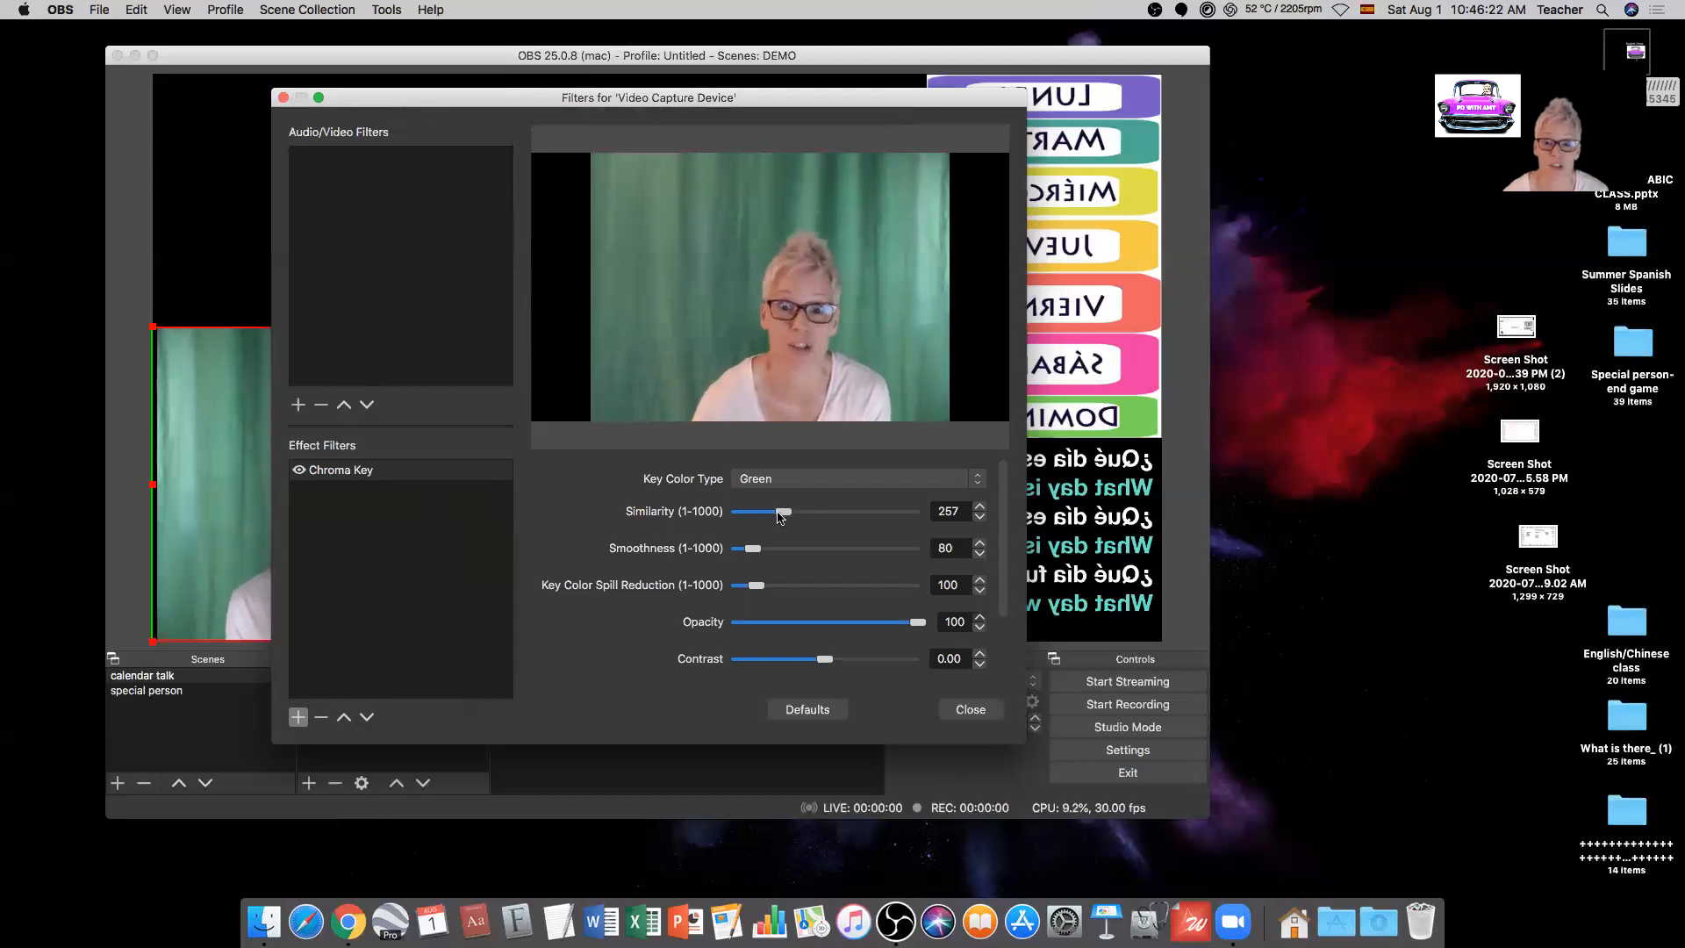
pyautogui.scroll(-3, 832, 532)
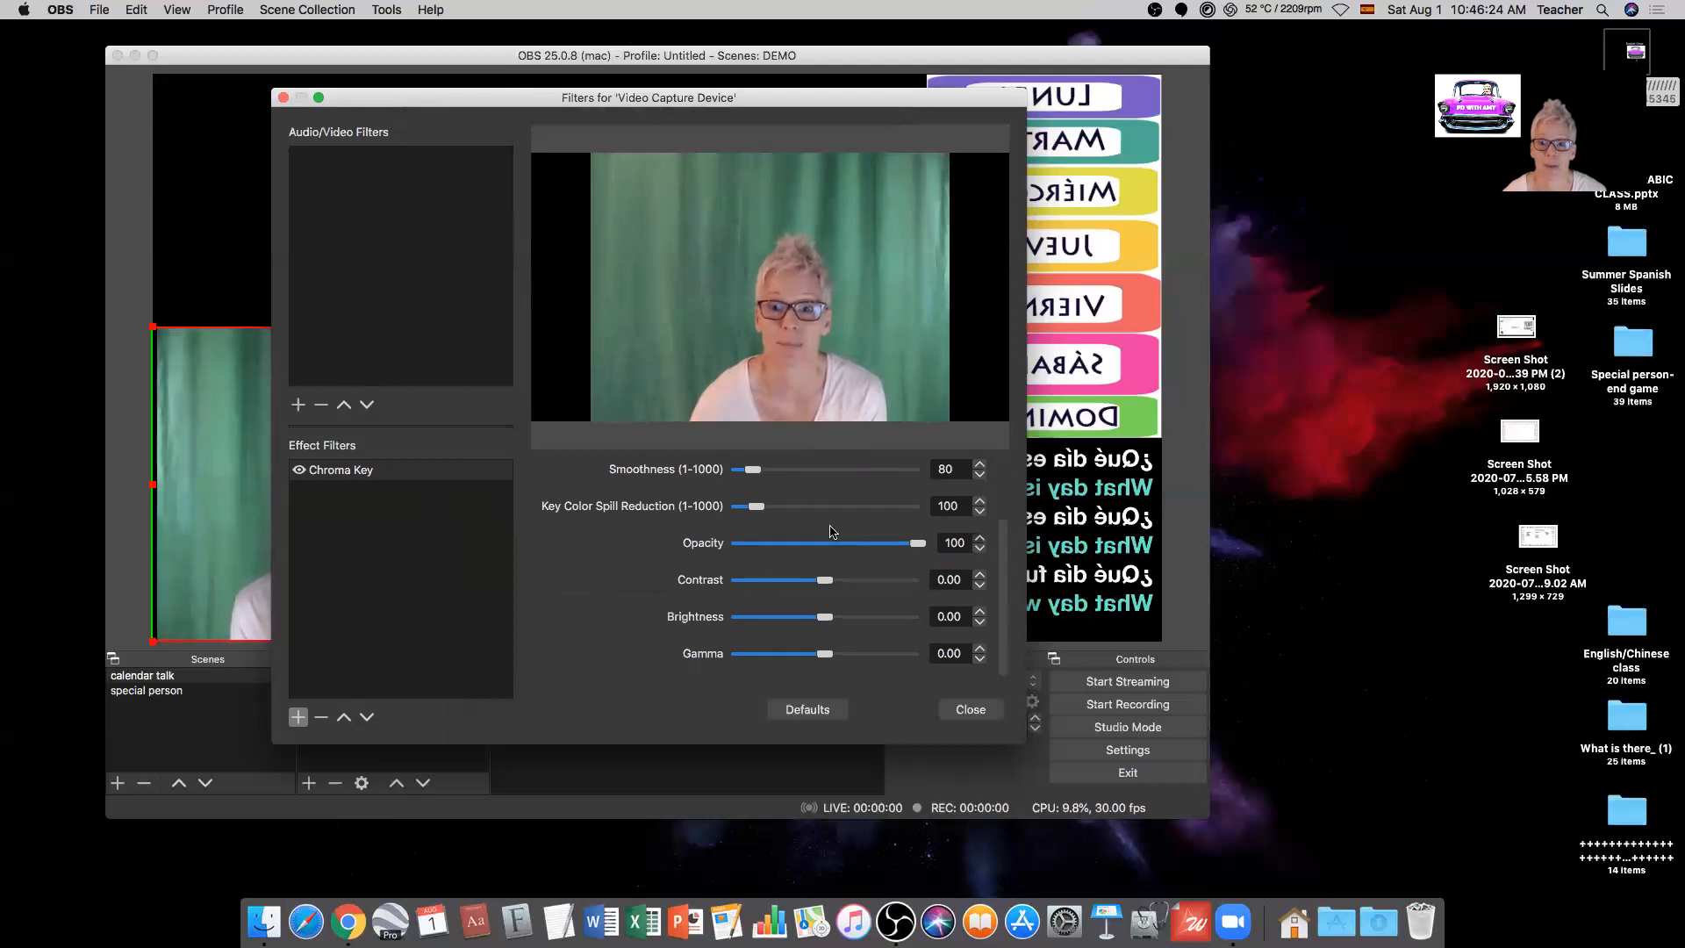
pyautogui.scroll(3, 832, 532)
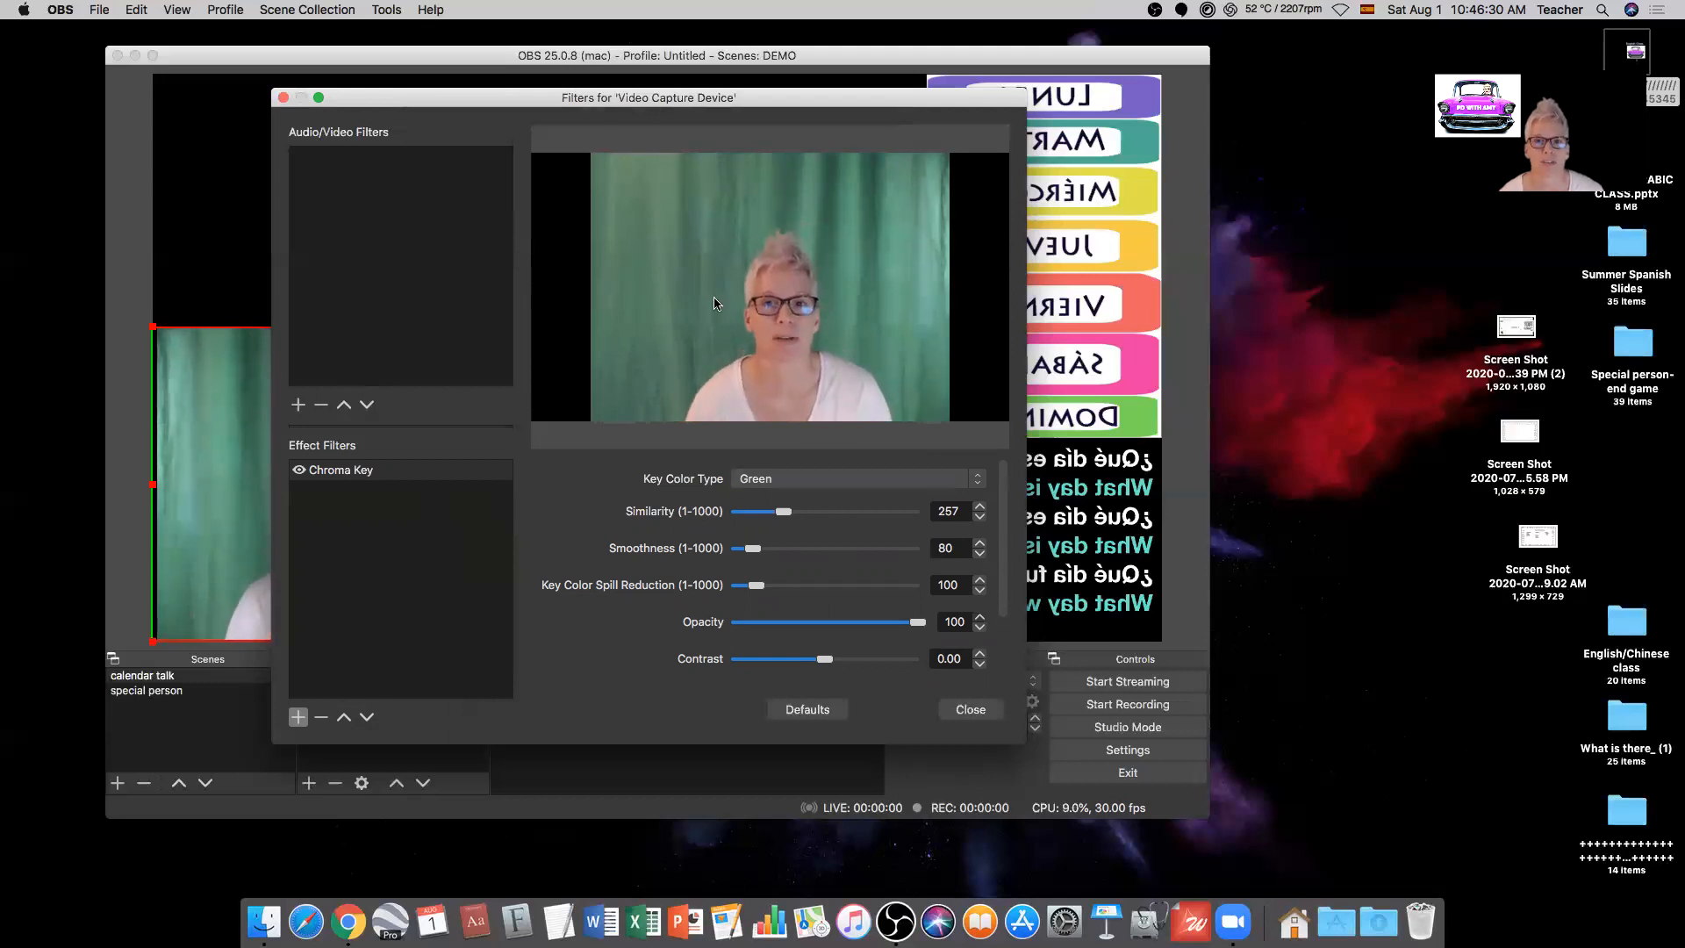
# Step: Move the filters window clear of the webcam image in the preview and raise the green key's similarity to 462
pyautogui.moveTo(608, 97); pyautogui.dragTo(1034, 138)
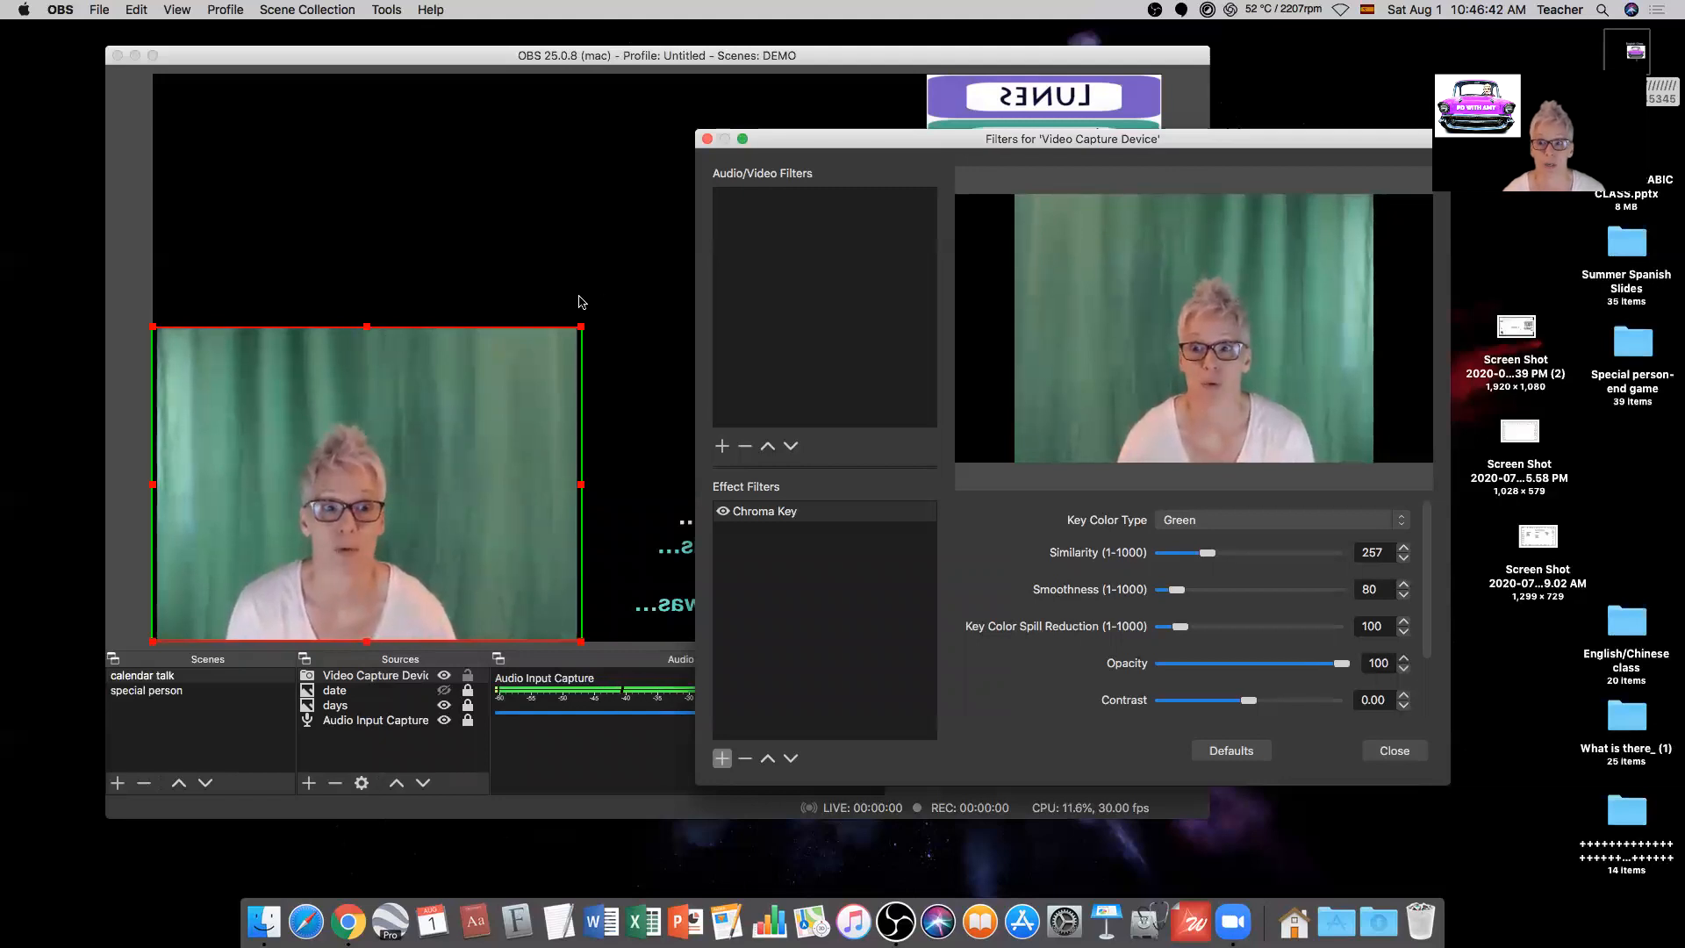
pyautogui.click(1304, 523)
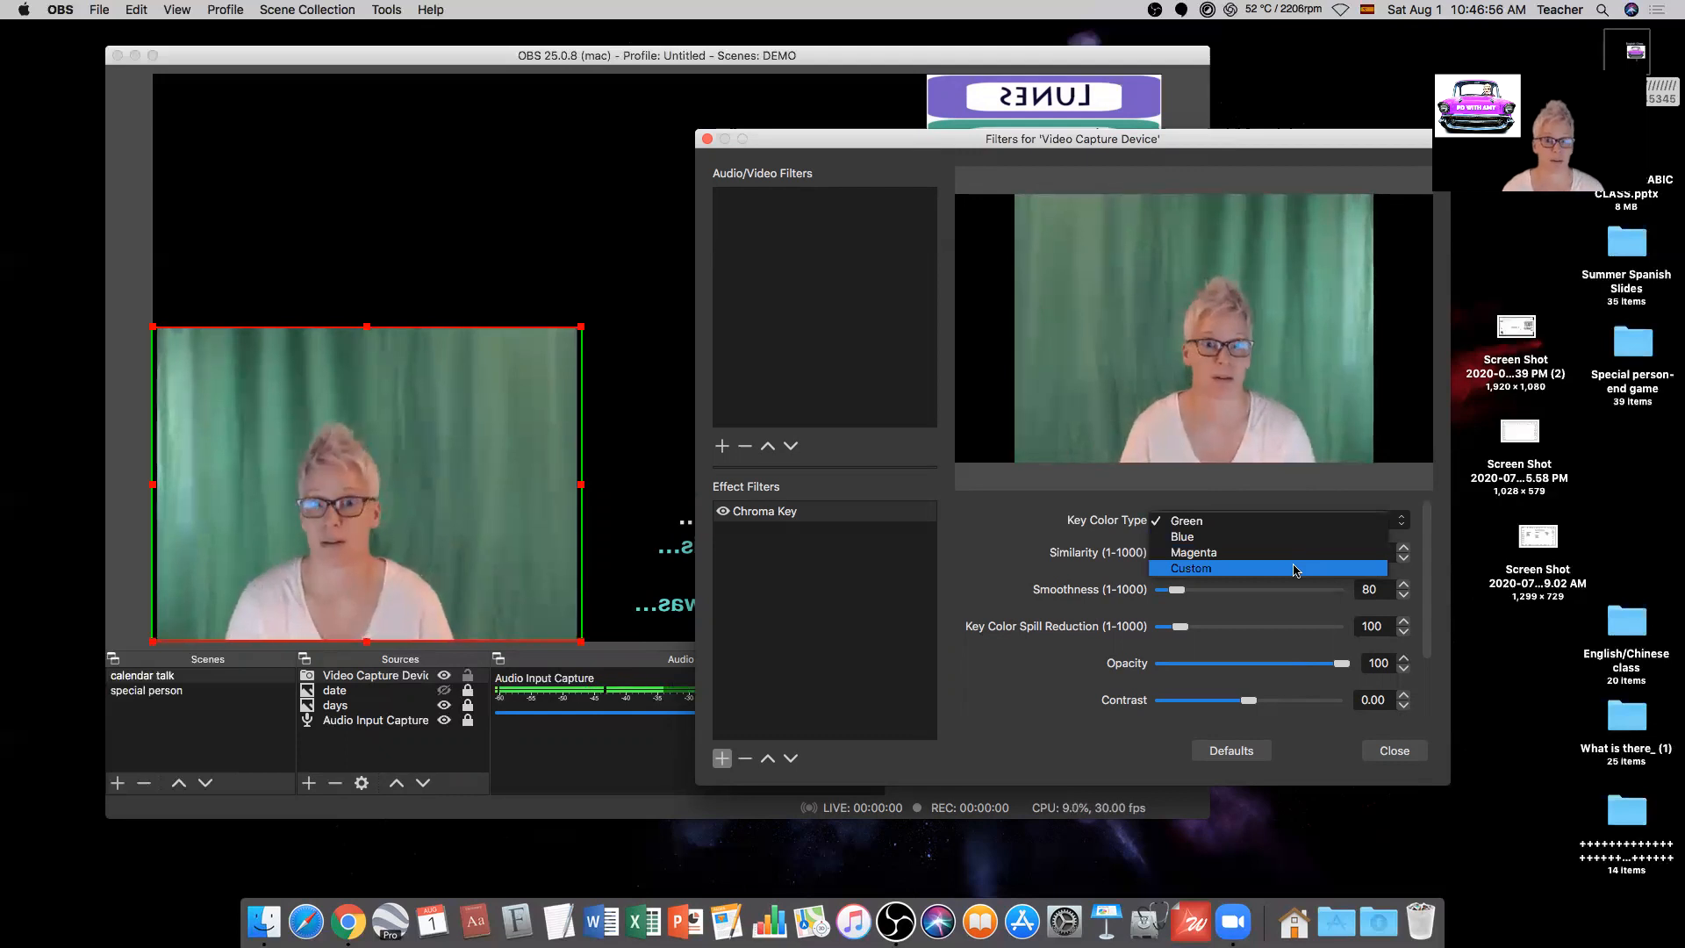
pyautogui.click(1231, 518)
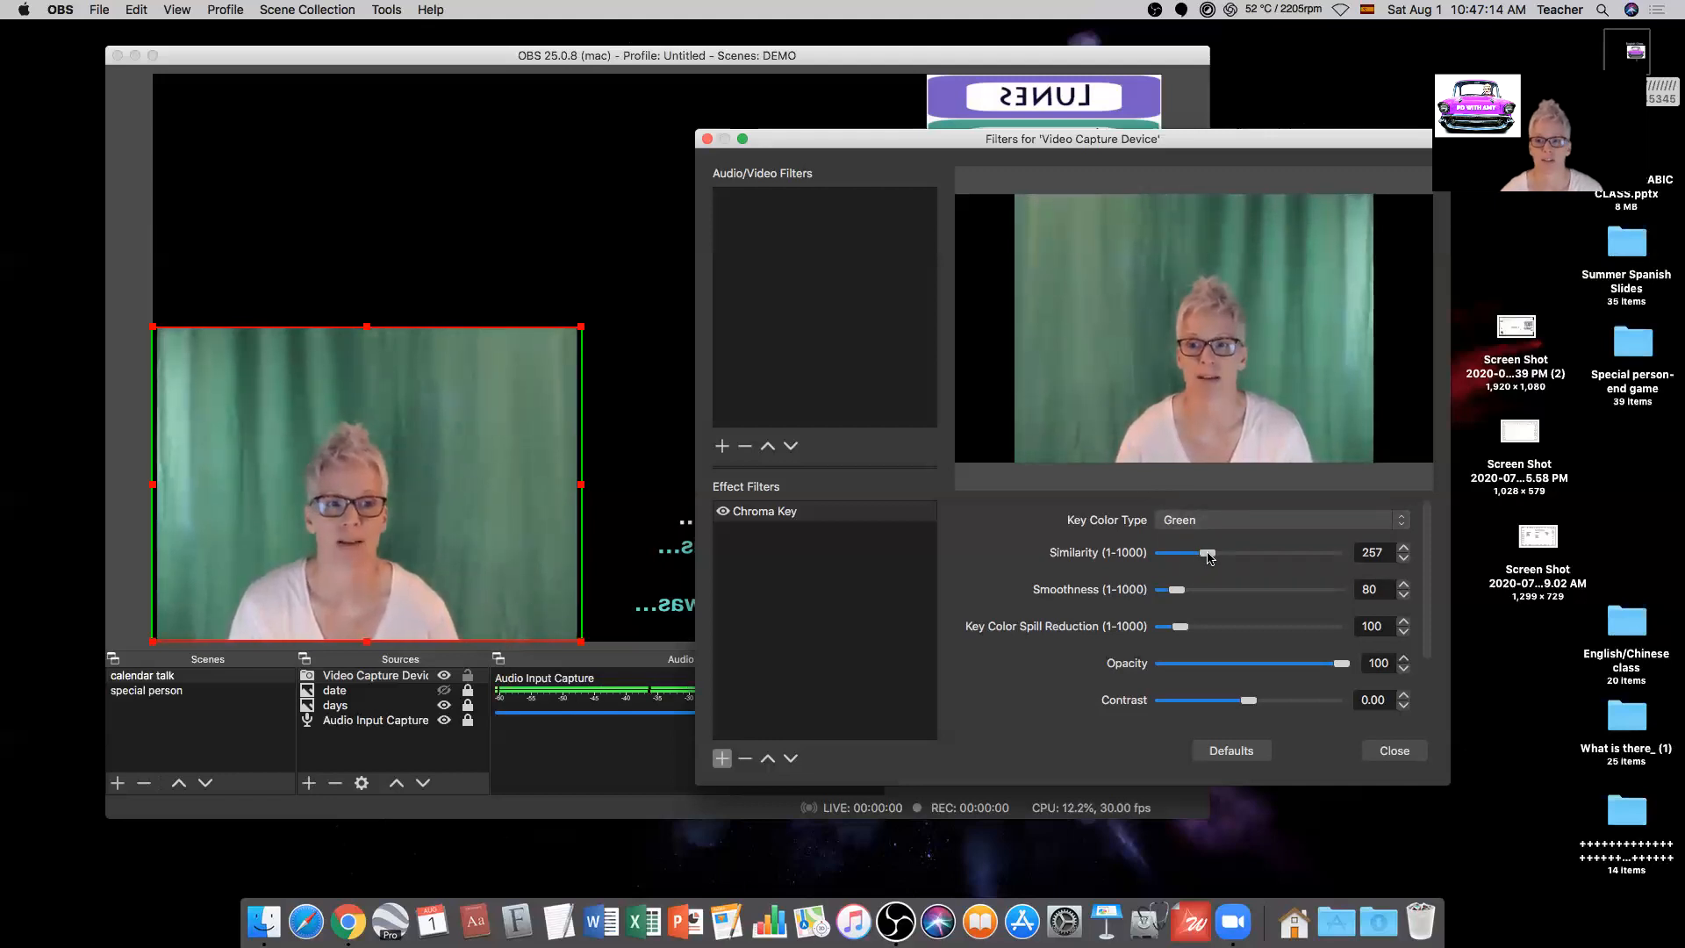
pyautogui.moveTo(1209, 555); pyautogui.dragTo(1243, 558)
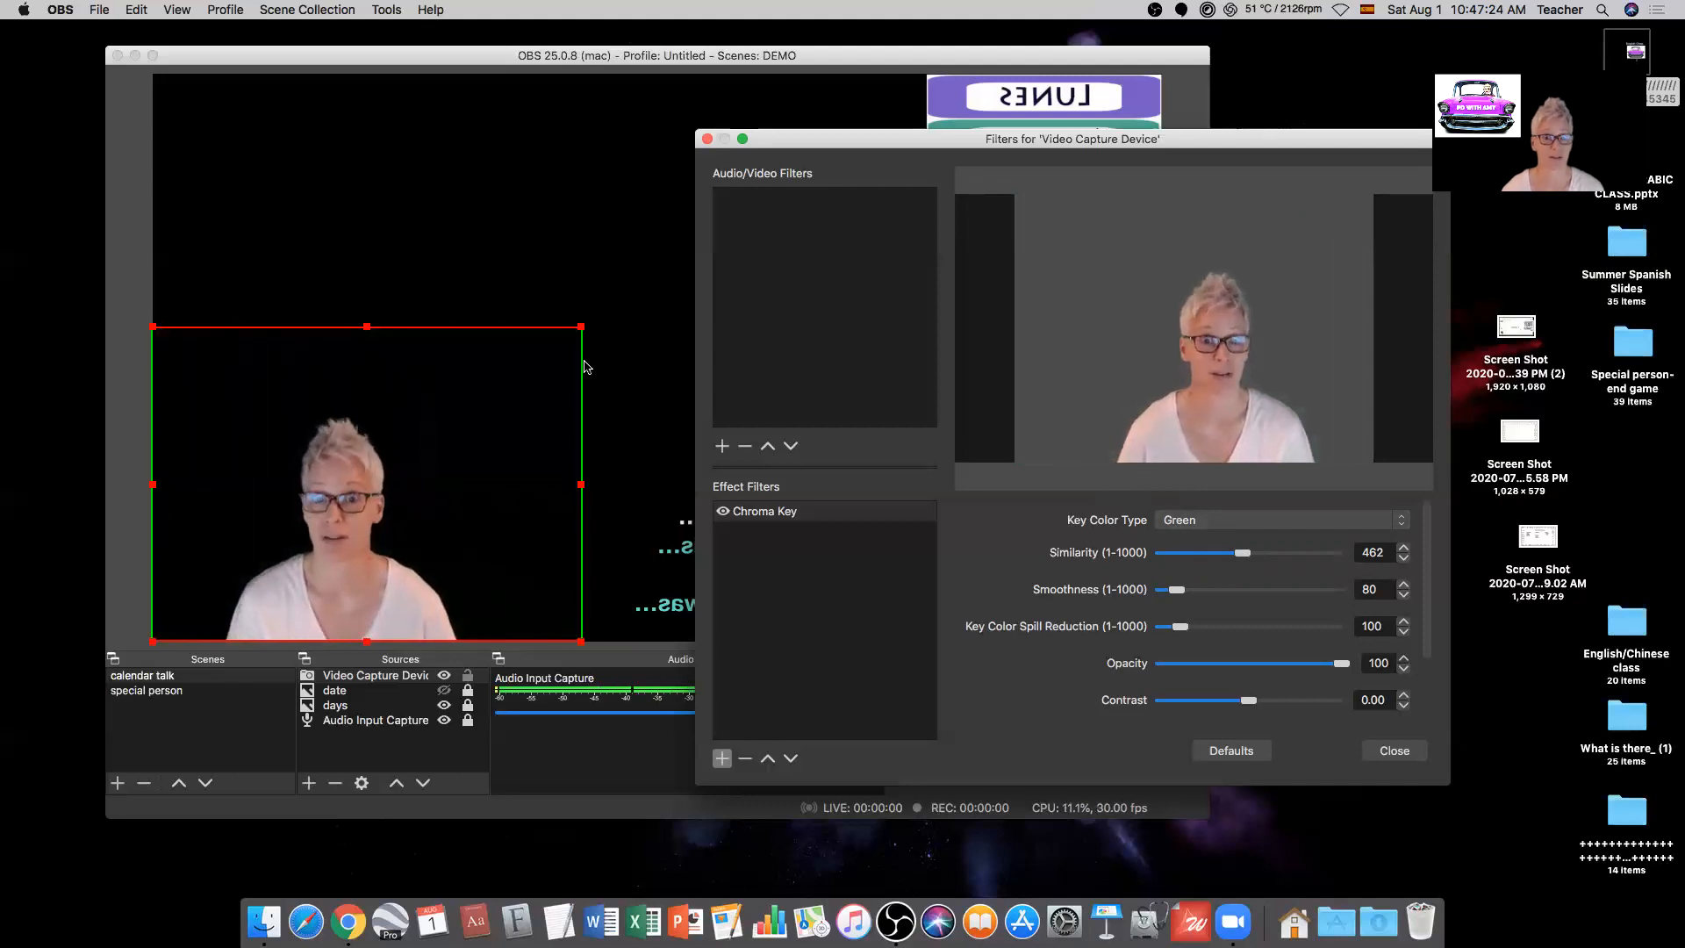
pyautogui.click(604, 246)
pyautogui.click(433, 527)
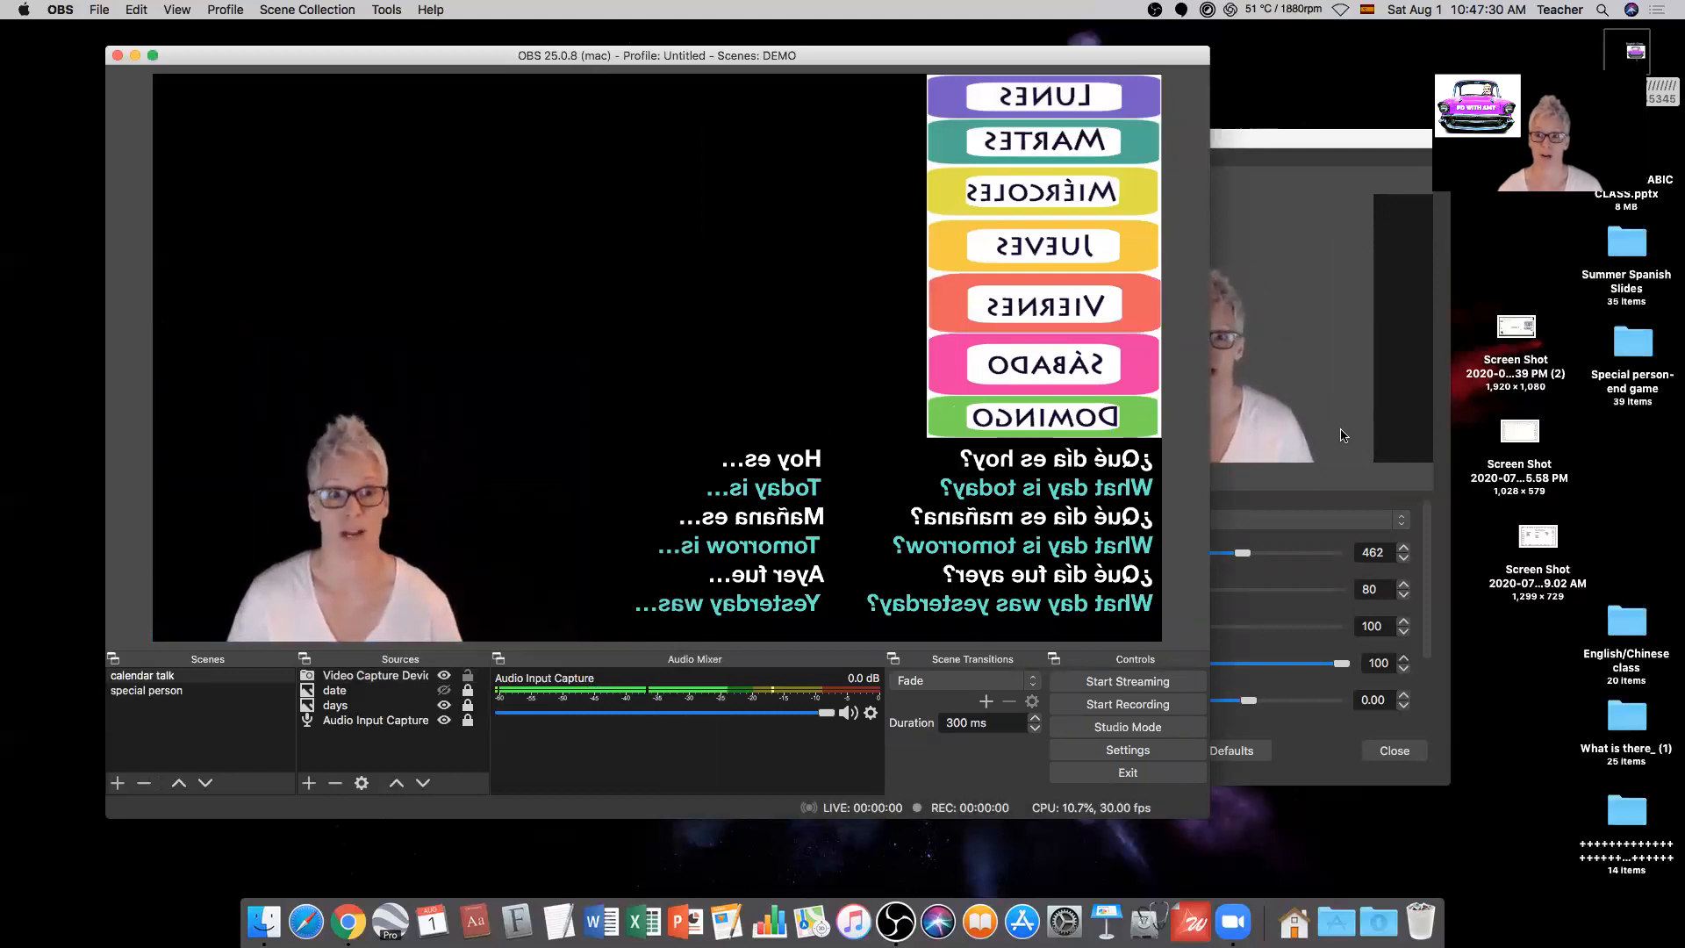
pyautogui.click(1315, 499)
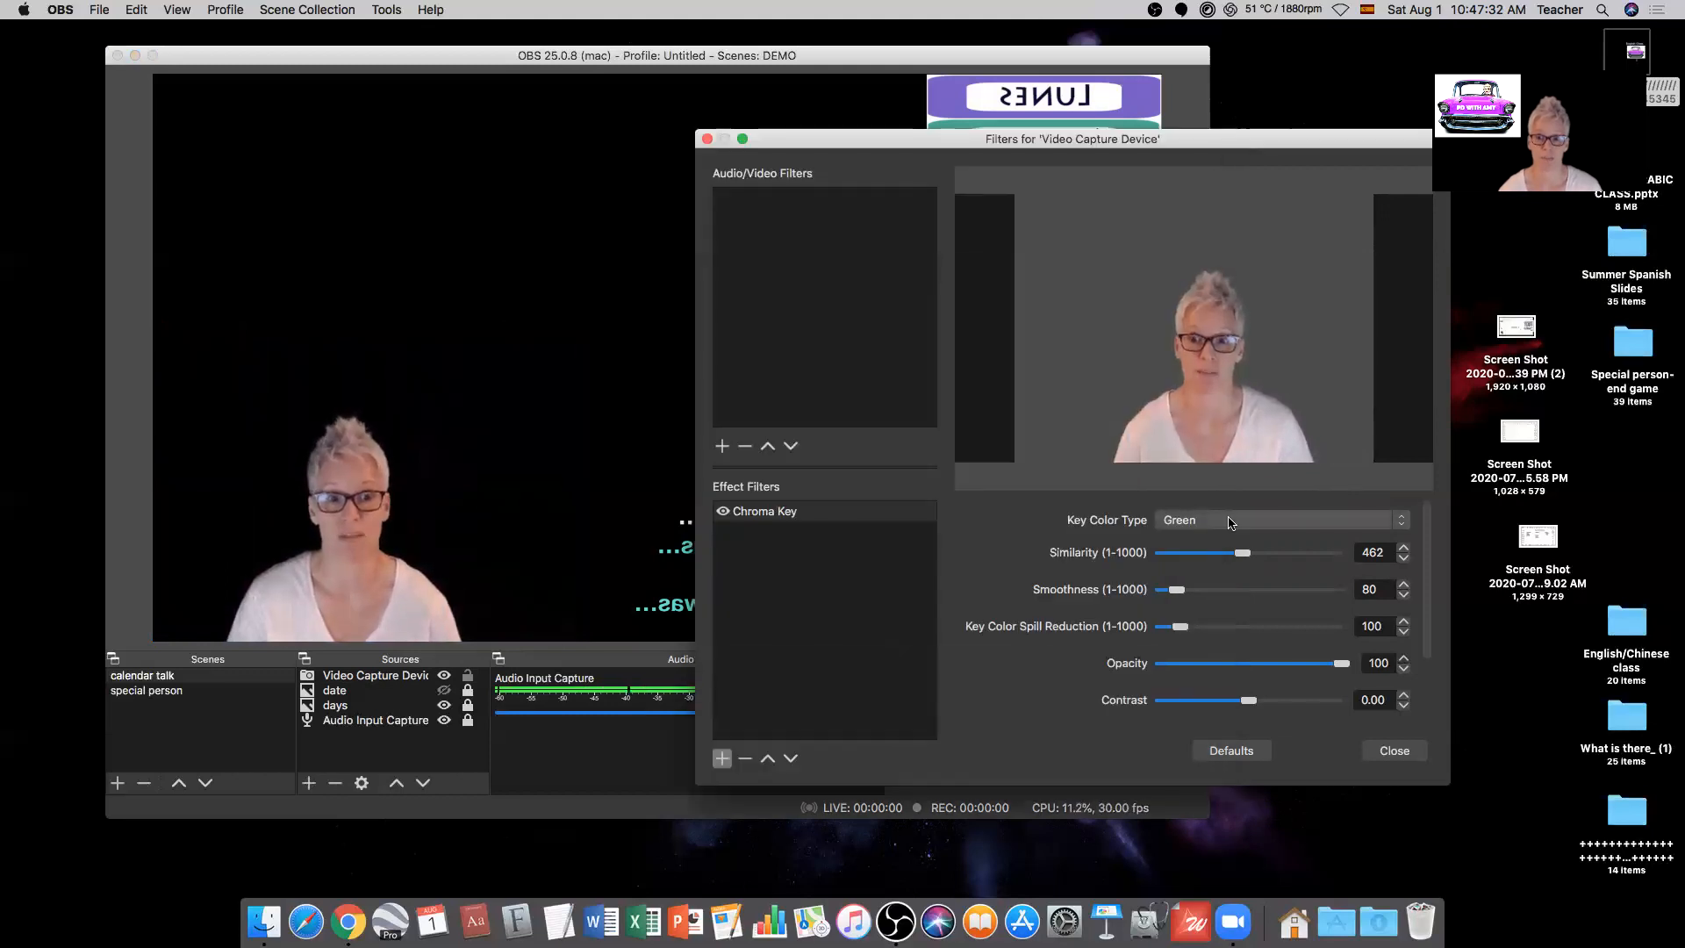
# Step: Set the Chroma Key smoothness to 57, key color spill reduction to 1 and opacity to 84, and close the filter settings
pyautogui.click(1180, 593)
pyautogui.moveTo(1192, 594); pyautogui.dragTo(1170, 639)
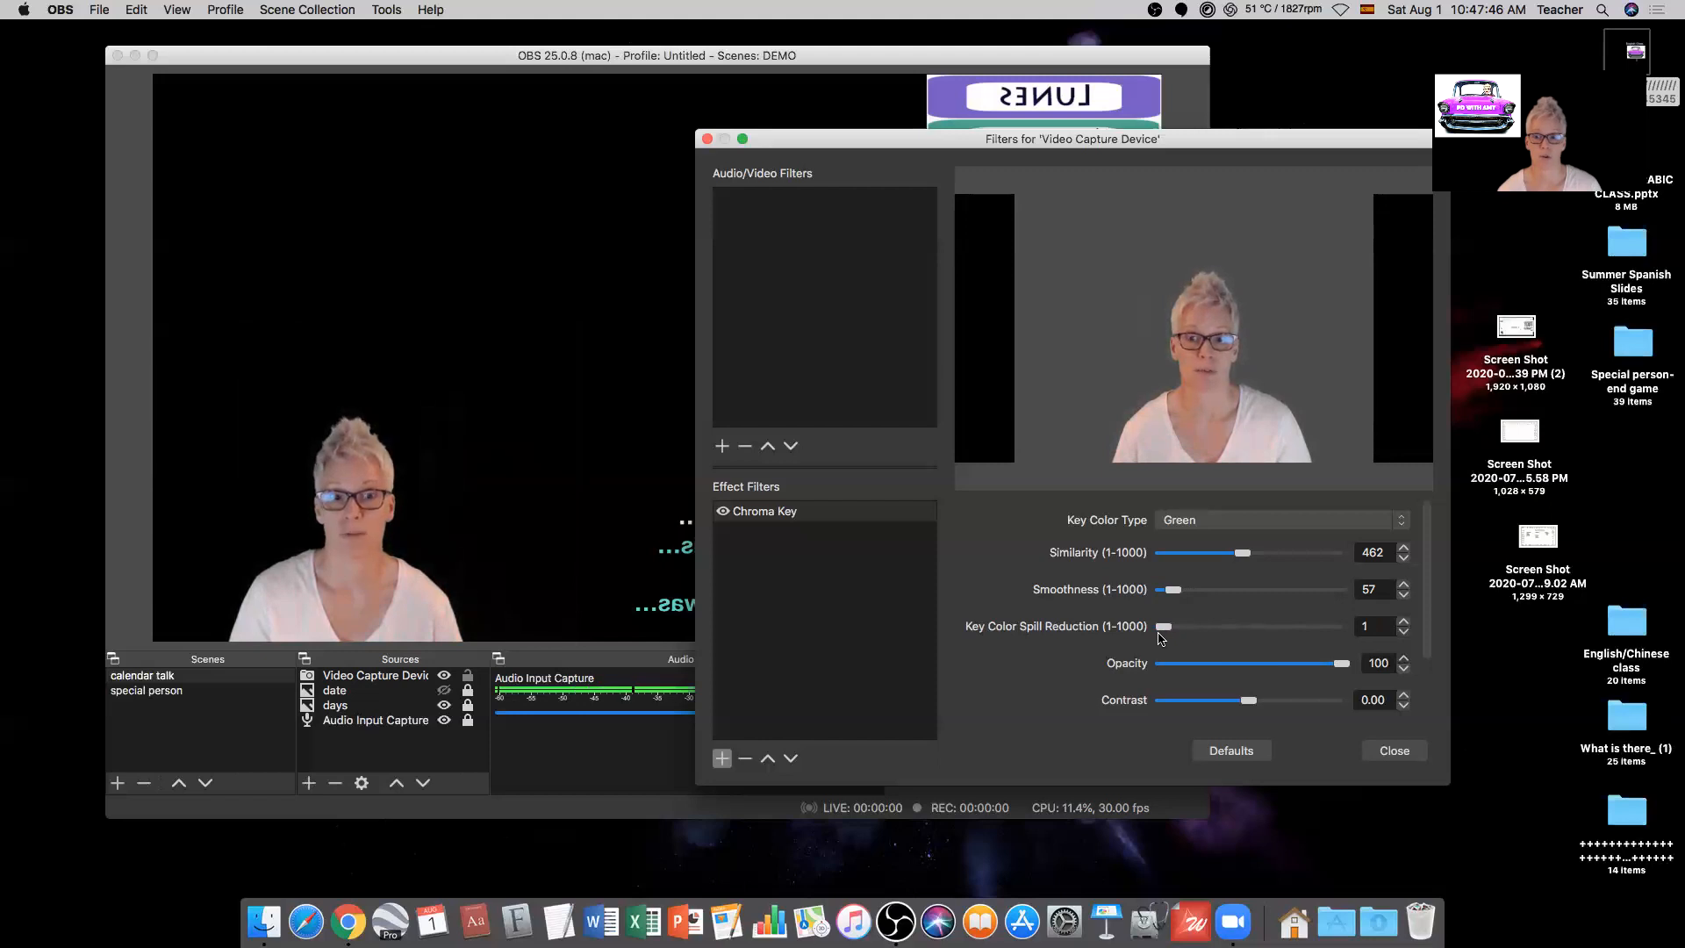
pyautogui.scroll(-3, 1205, 686)
pyautogui.moveTo(1340, 584)
pyautogui.mouseDown()
pyautogui.moveTo(1236, 600)
pyautogui.moveTo(1316, 599)
pyautogui.mouseUp()
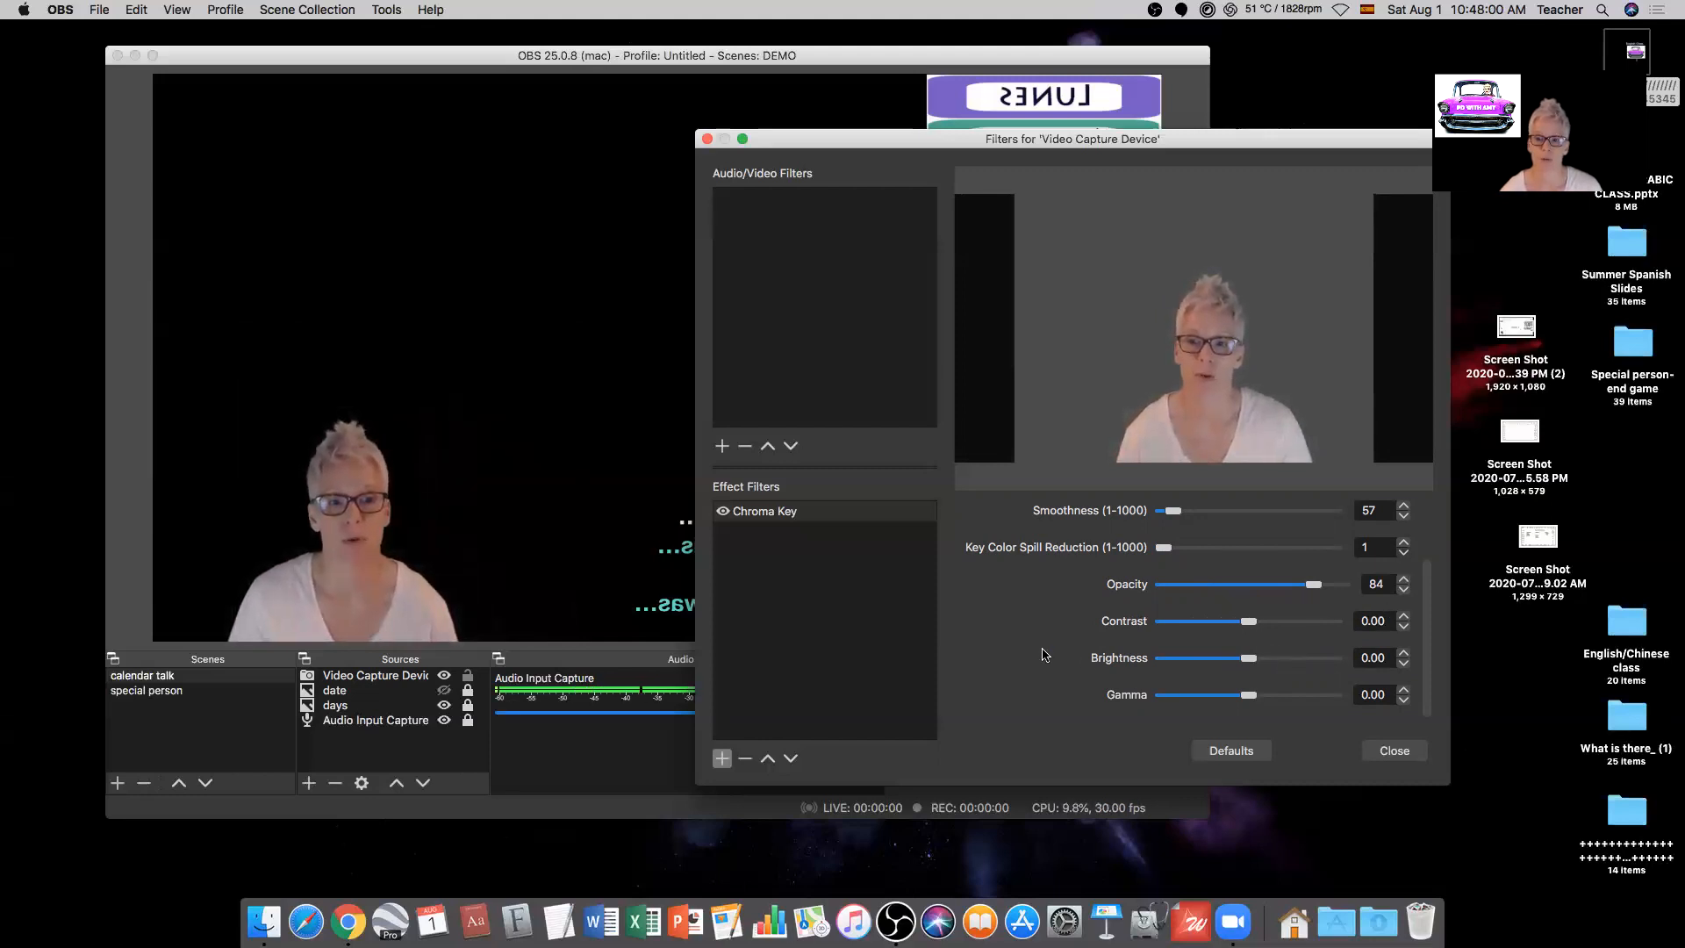
pyautogui.scroll(3, 1303, 670)
pyautogui.scroll(-3, 1300, 670)
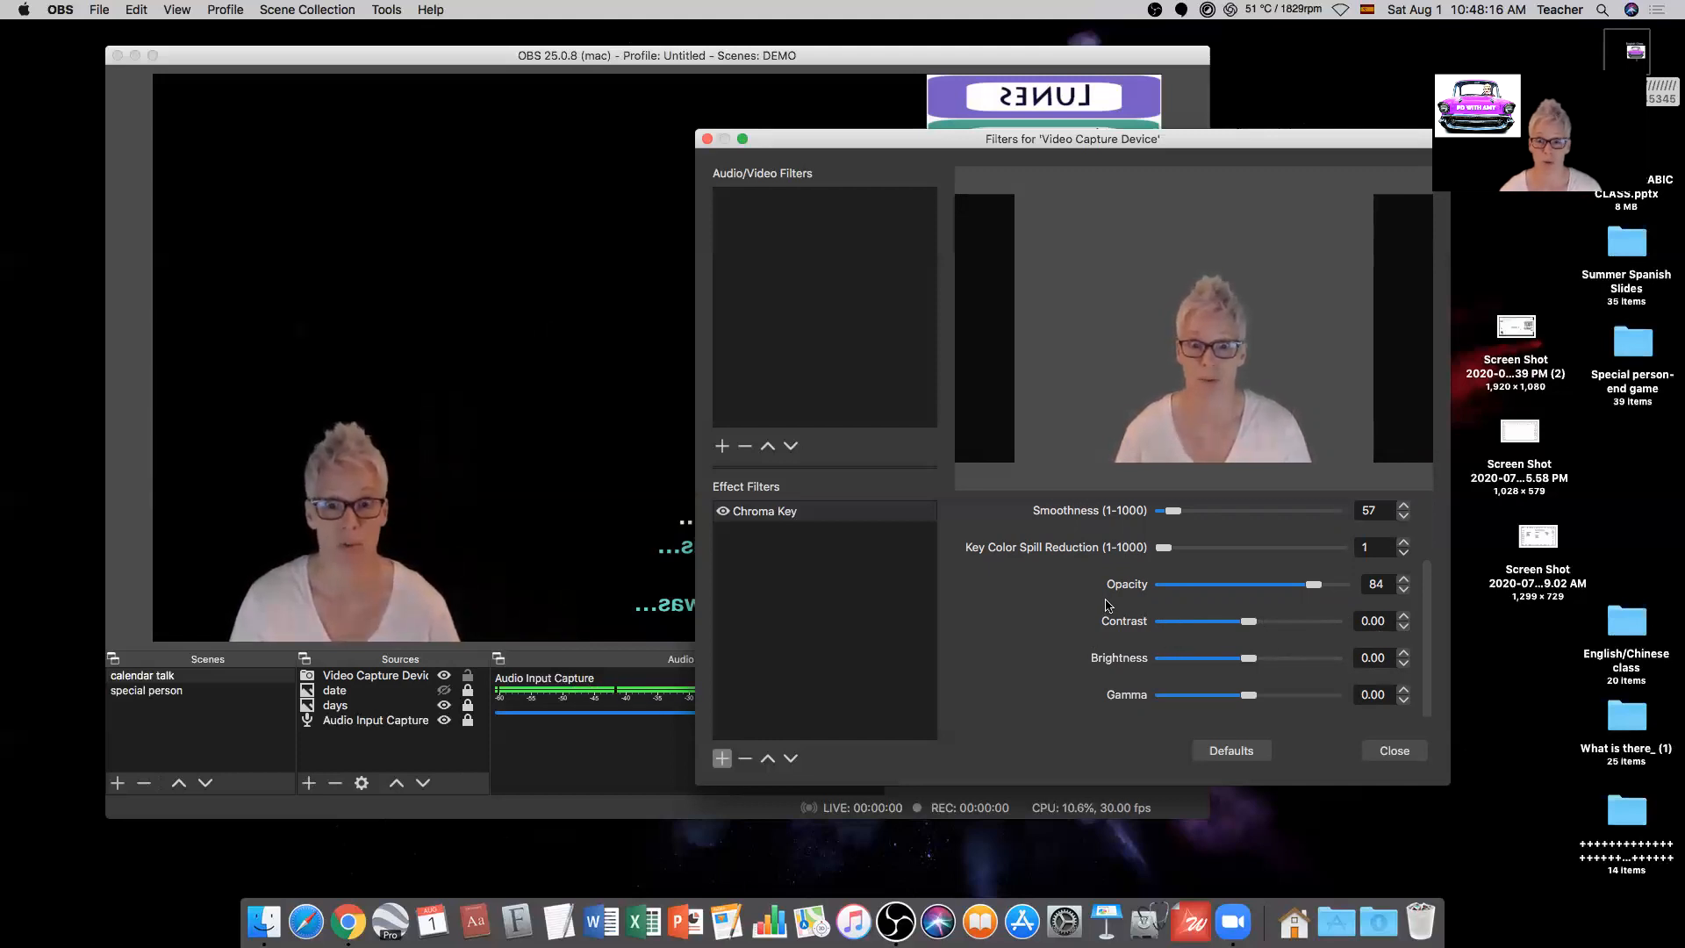
pyautogui.click(1396, 751)
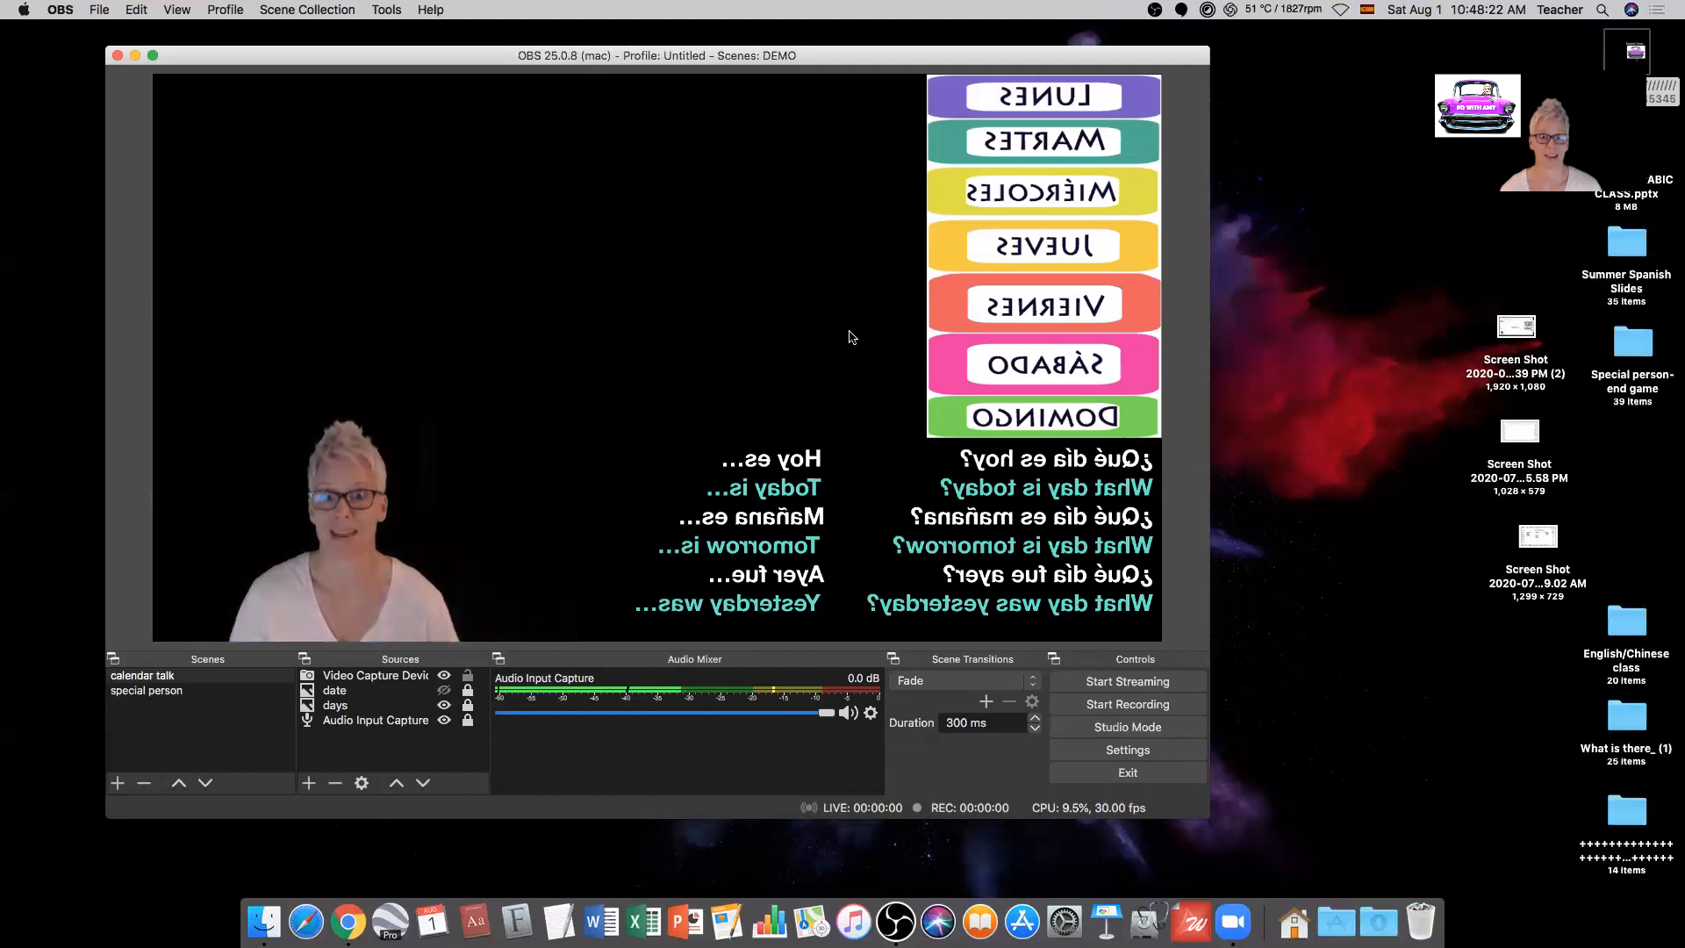
# Step: Switch to the special person scene and crop the black strips off both sides of the webcam source
pyautogui.click(150, 692)
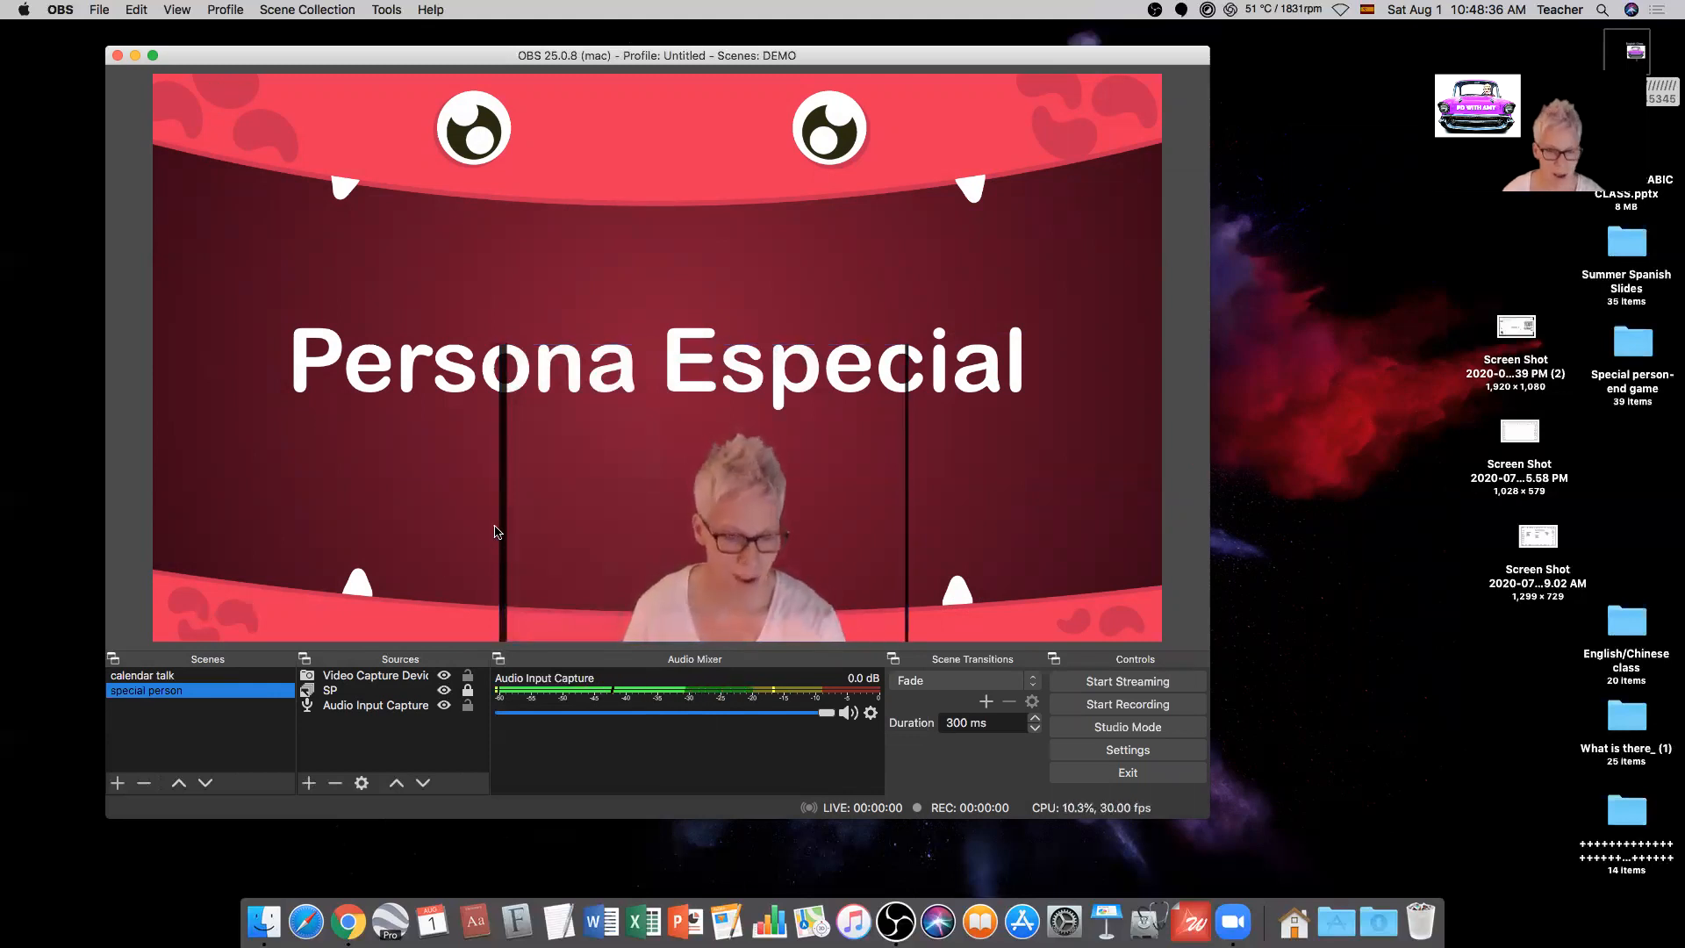
pyautogui.click(535, 525)
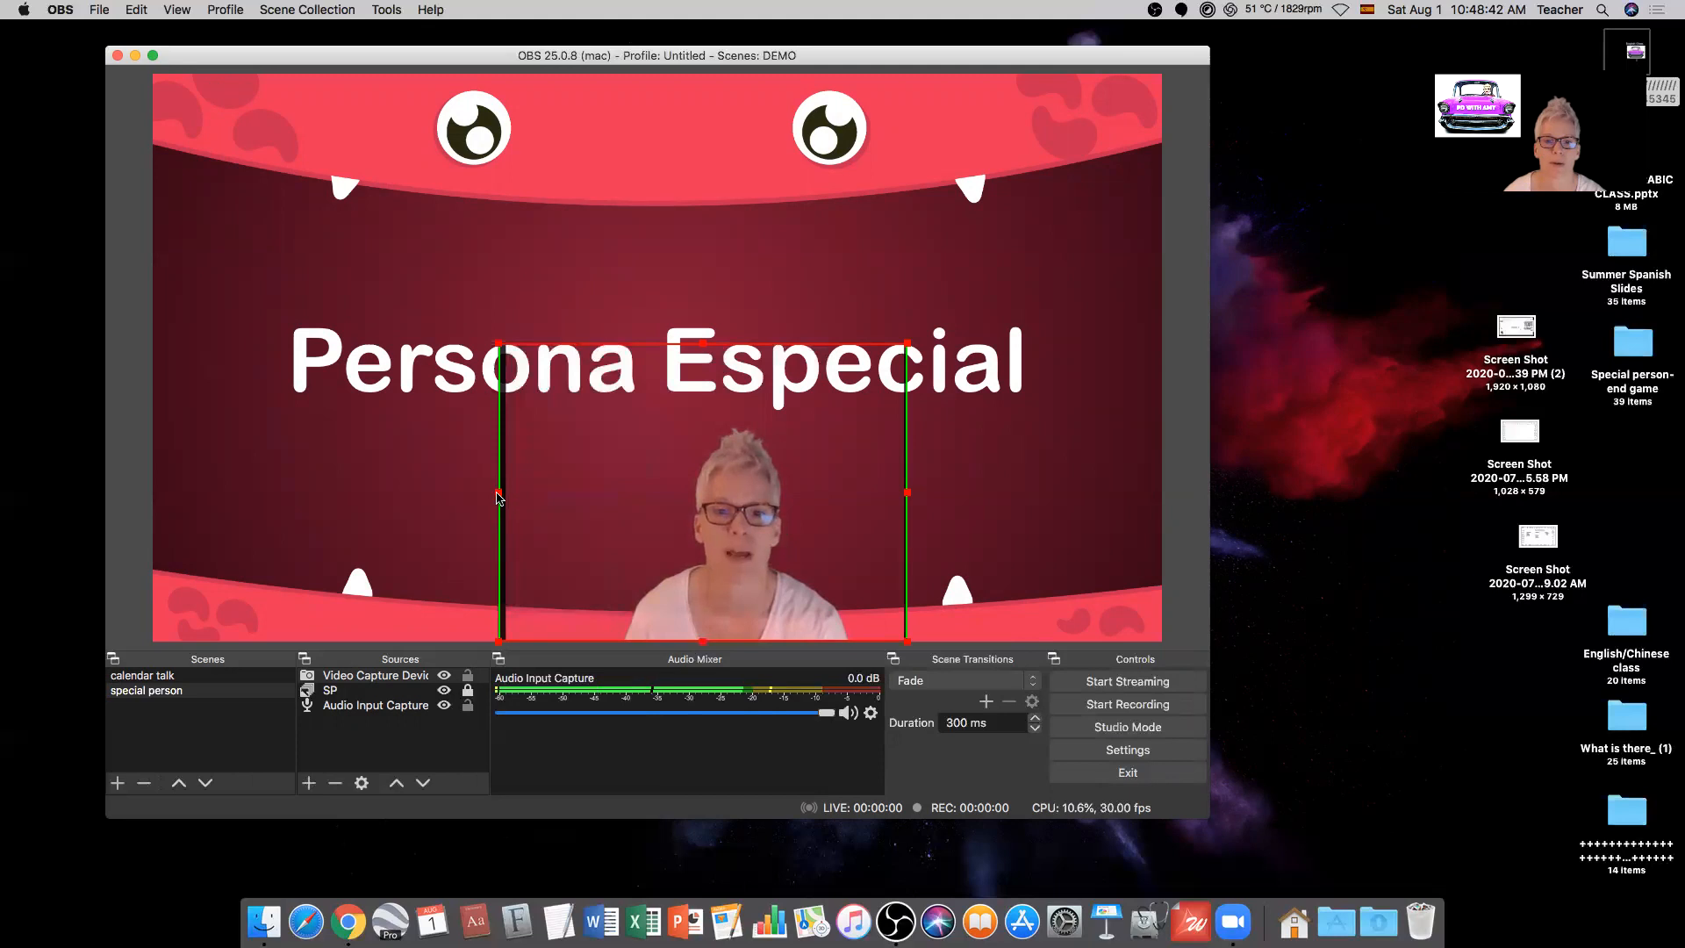
pyautogui.moveTo(497, 498); pyautogui.dragTo(504, 498)
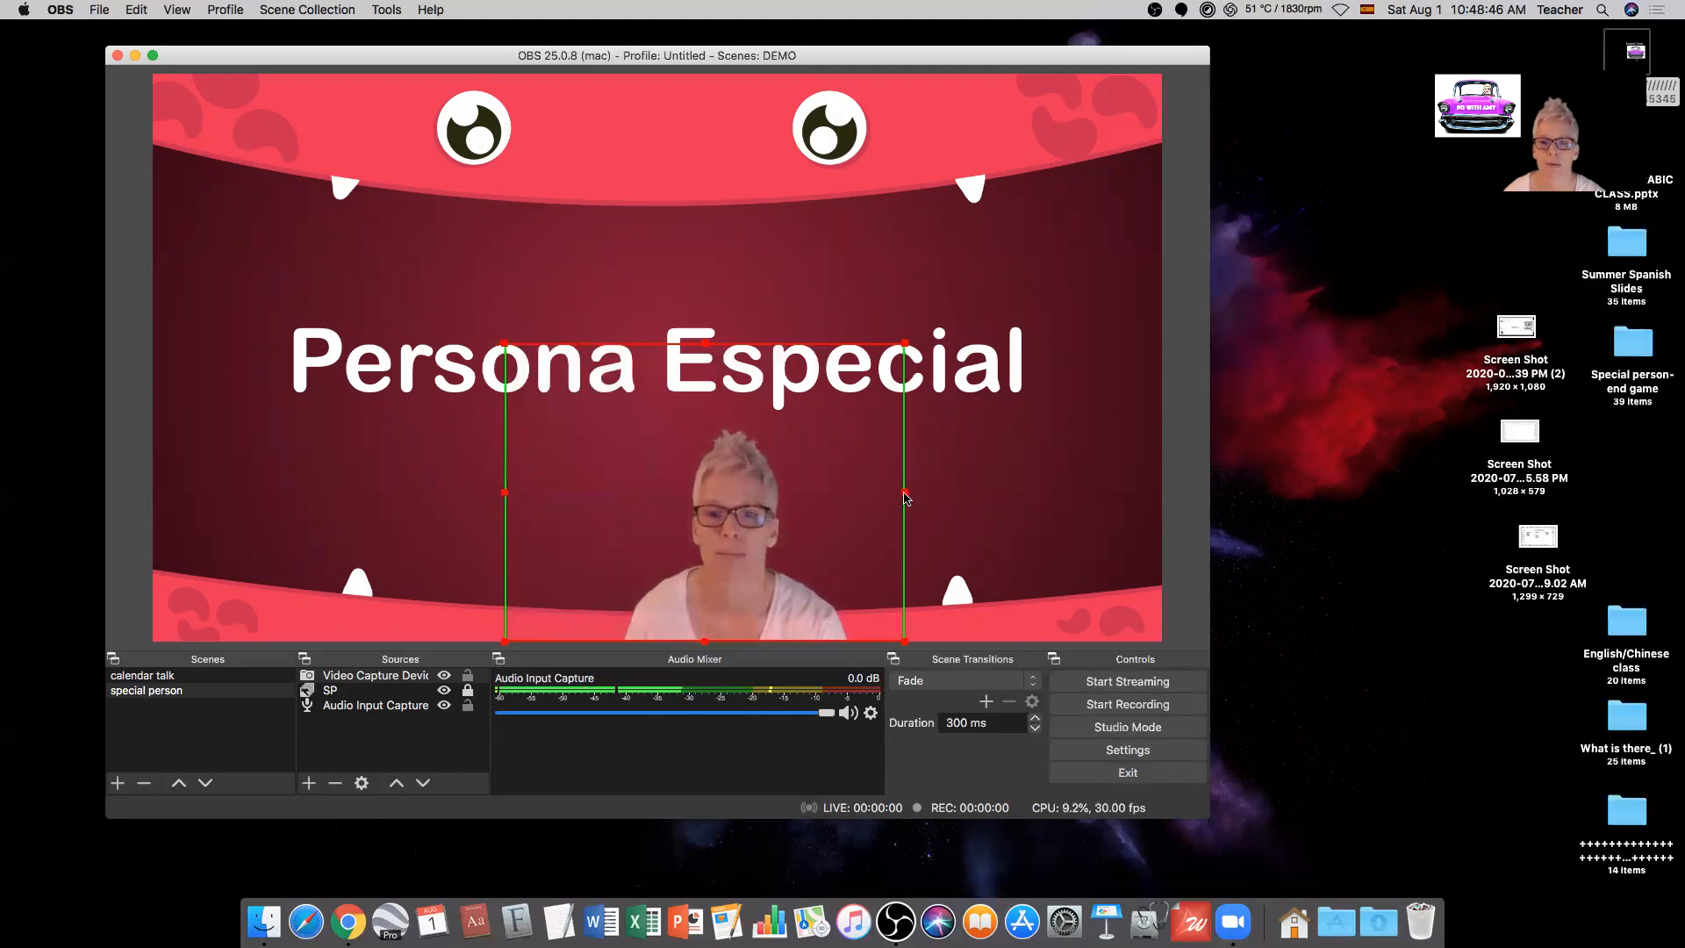
pyautogui.click(987, 496)
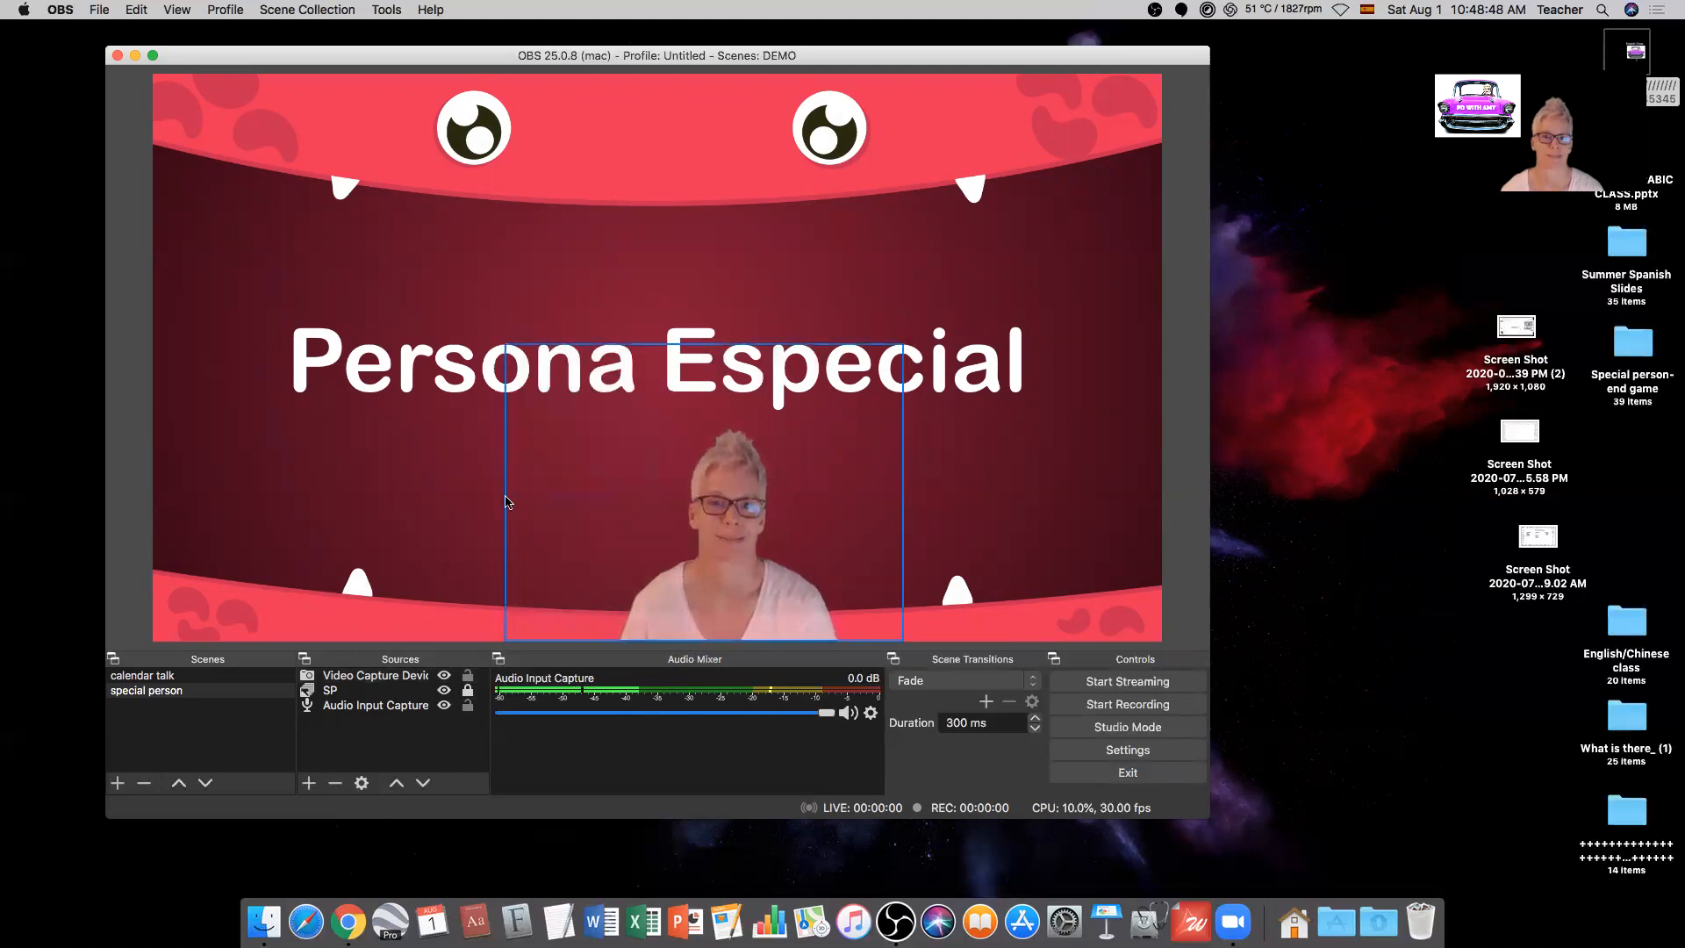
pyautogui.click(603, 537)
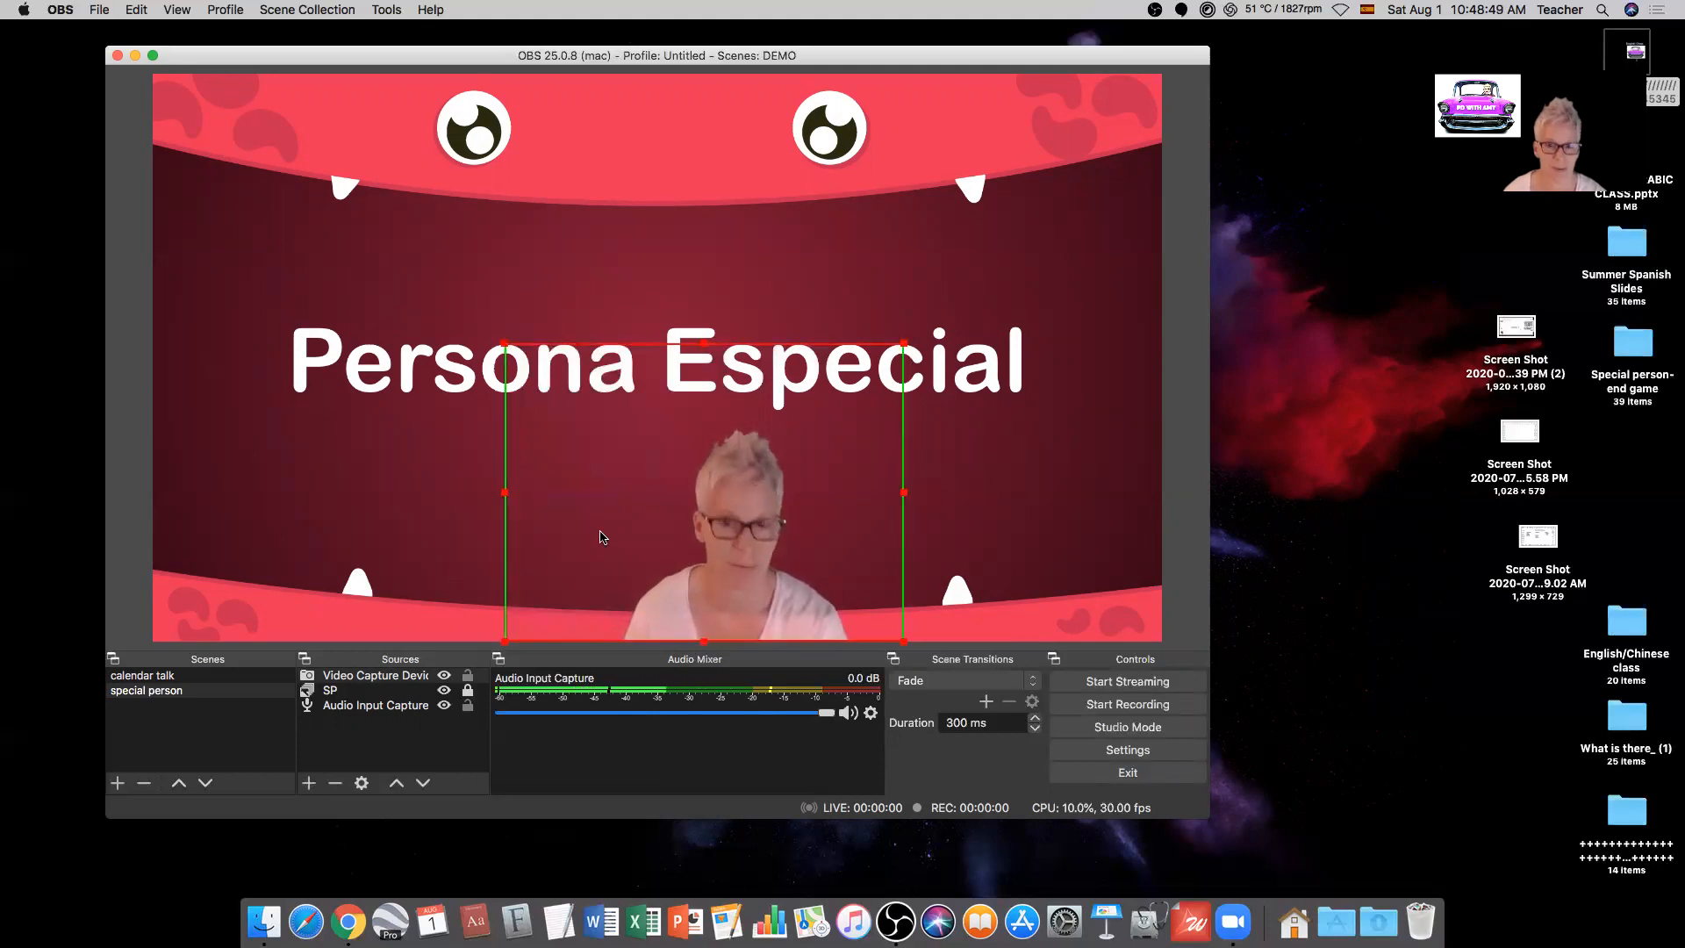
pyautogui.moveTo(507, 498); pyautogui.dragTo(513, 500)
pyautogui.click(493, 500)
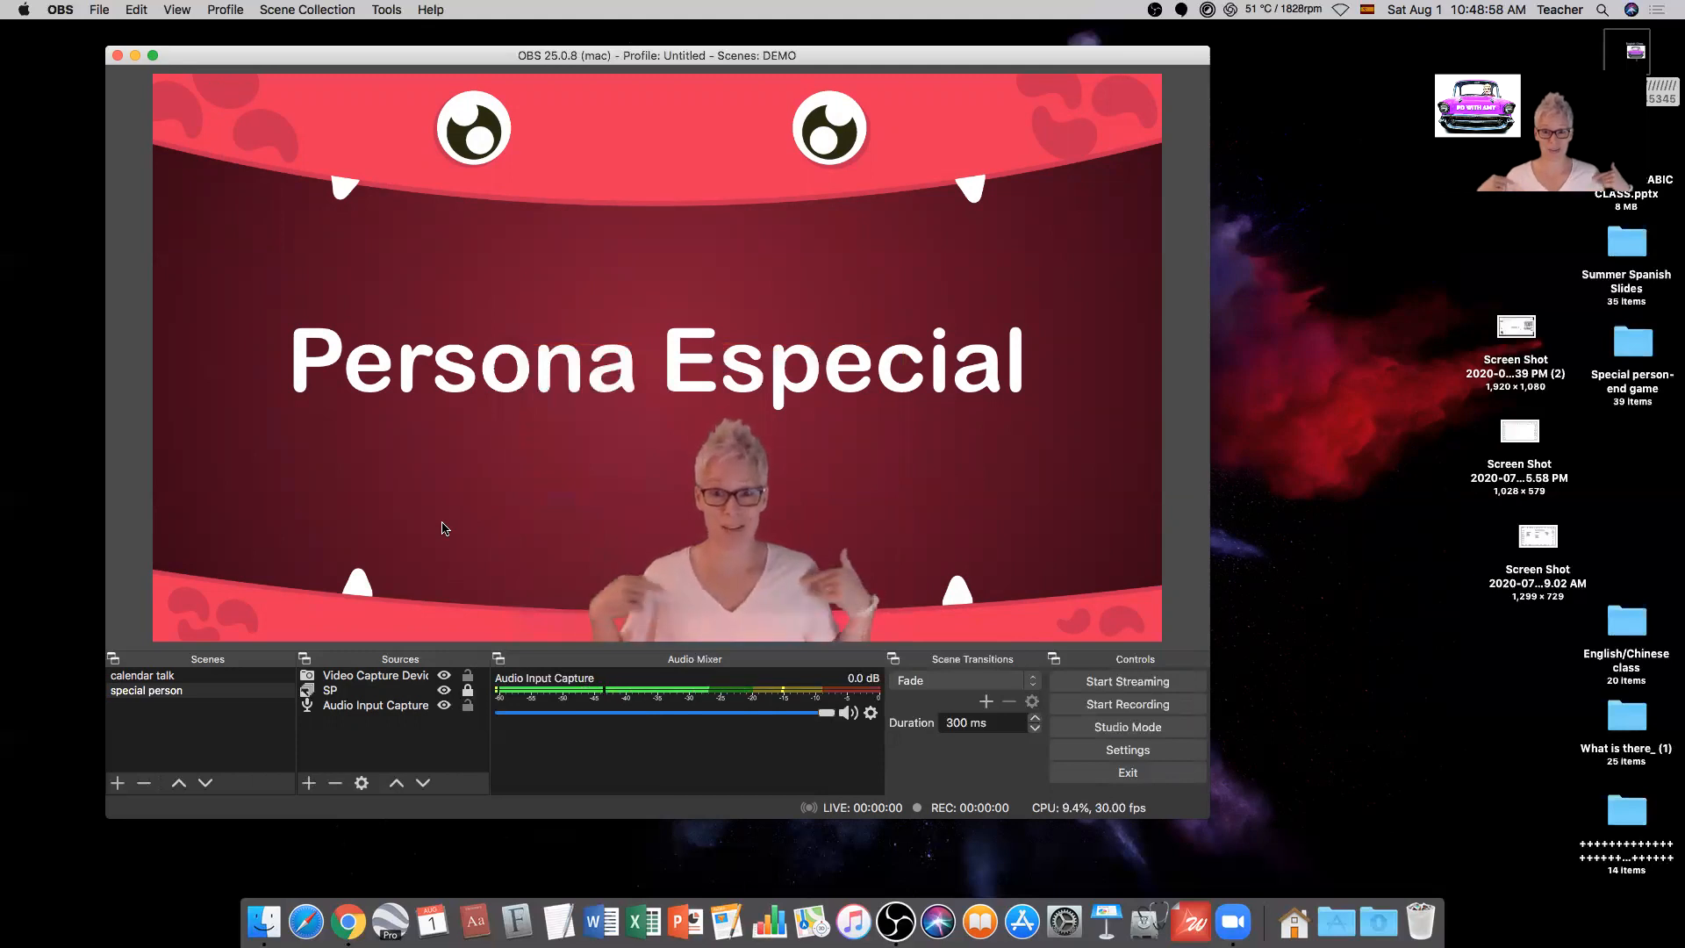
# Step: Set the opacity of the Video Capture Device's Chroma Key filter to 100 and close the filter settings
pyautogui.click(383, 678)
pyautogui.rightClick(383, 678)
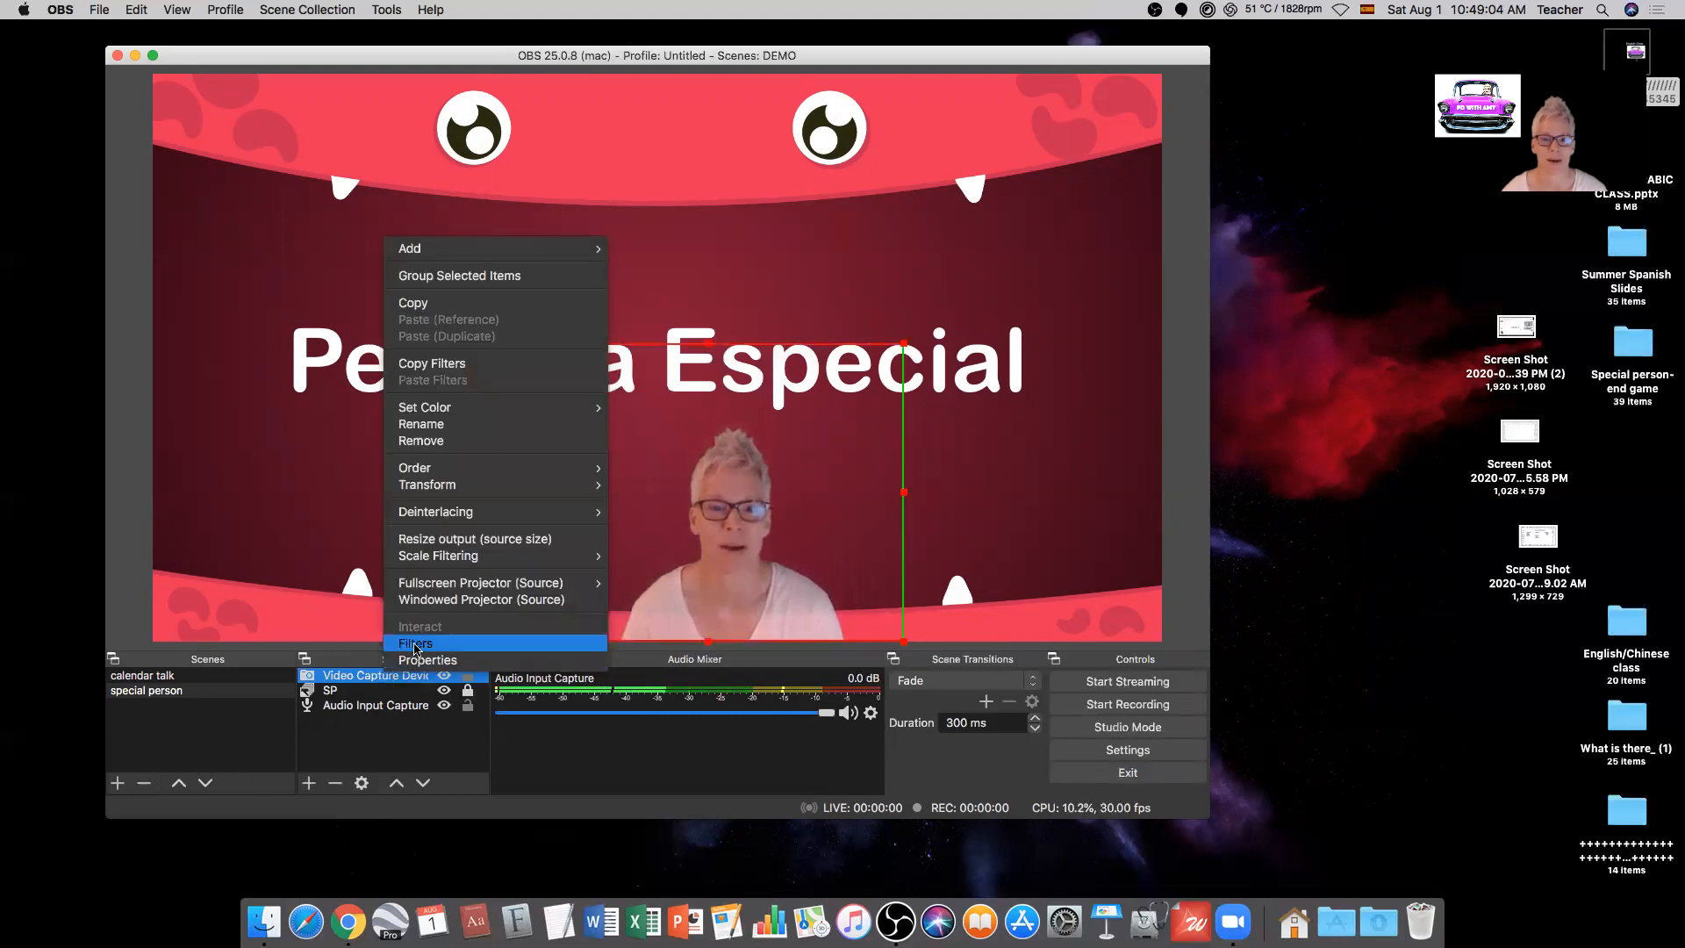
pyautogui.click(415, 645)
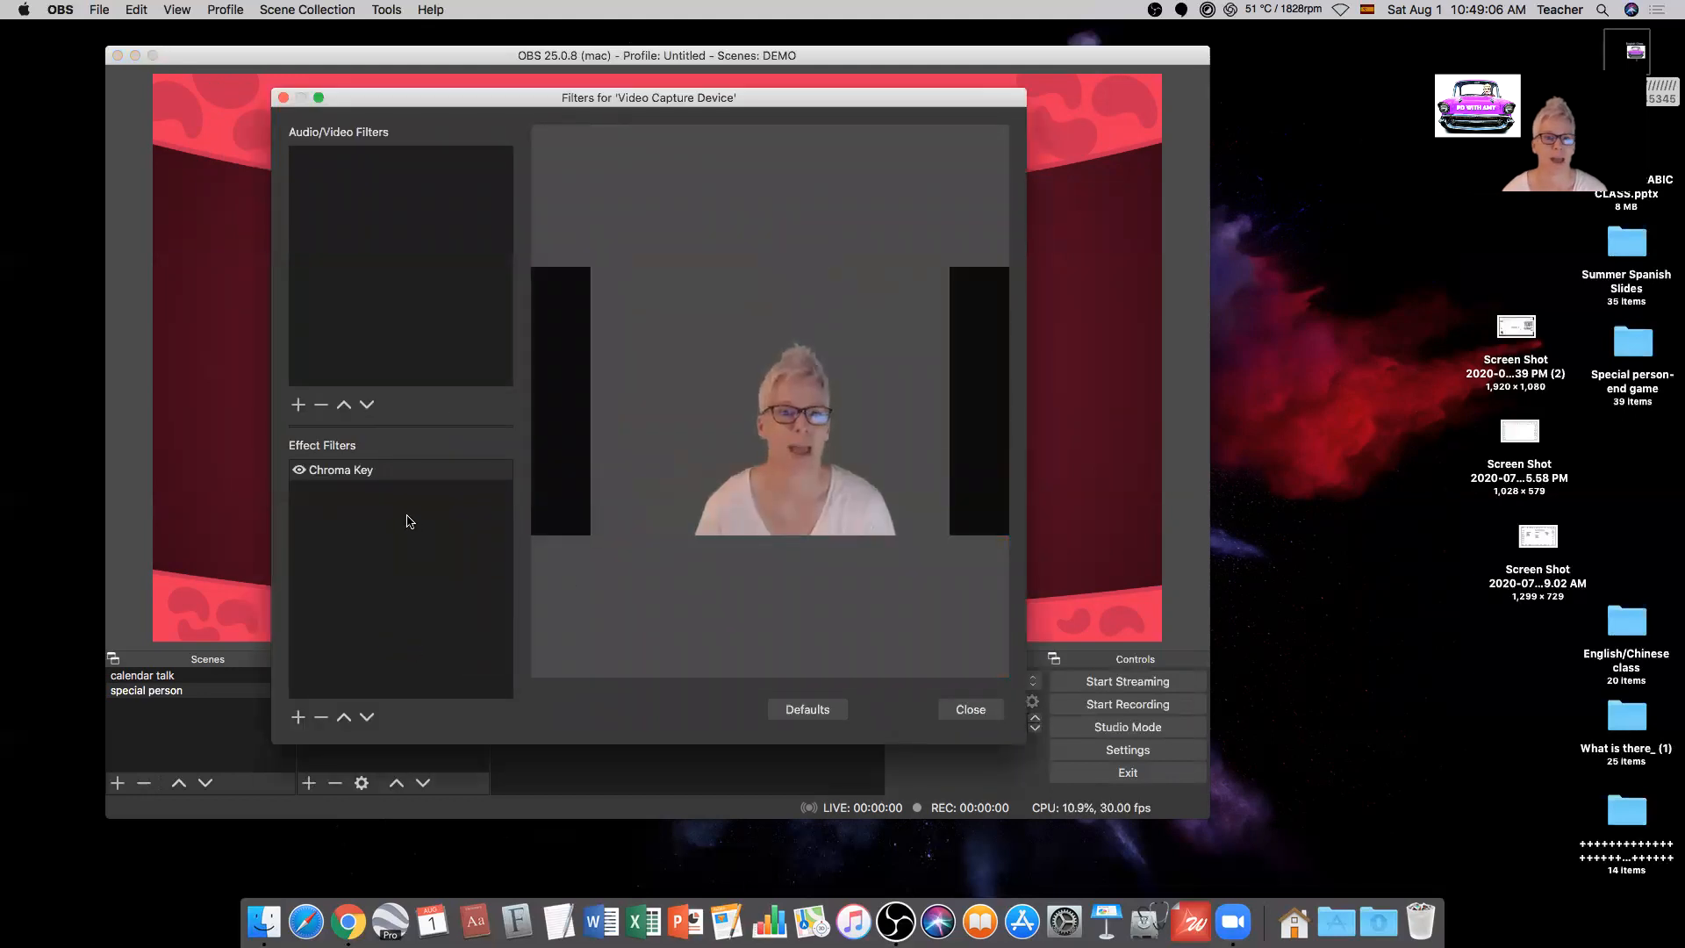
pyautogui.click(352, 471)
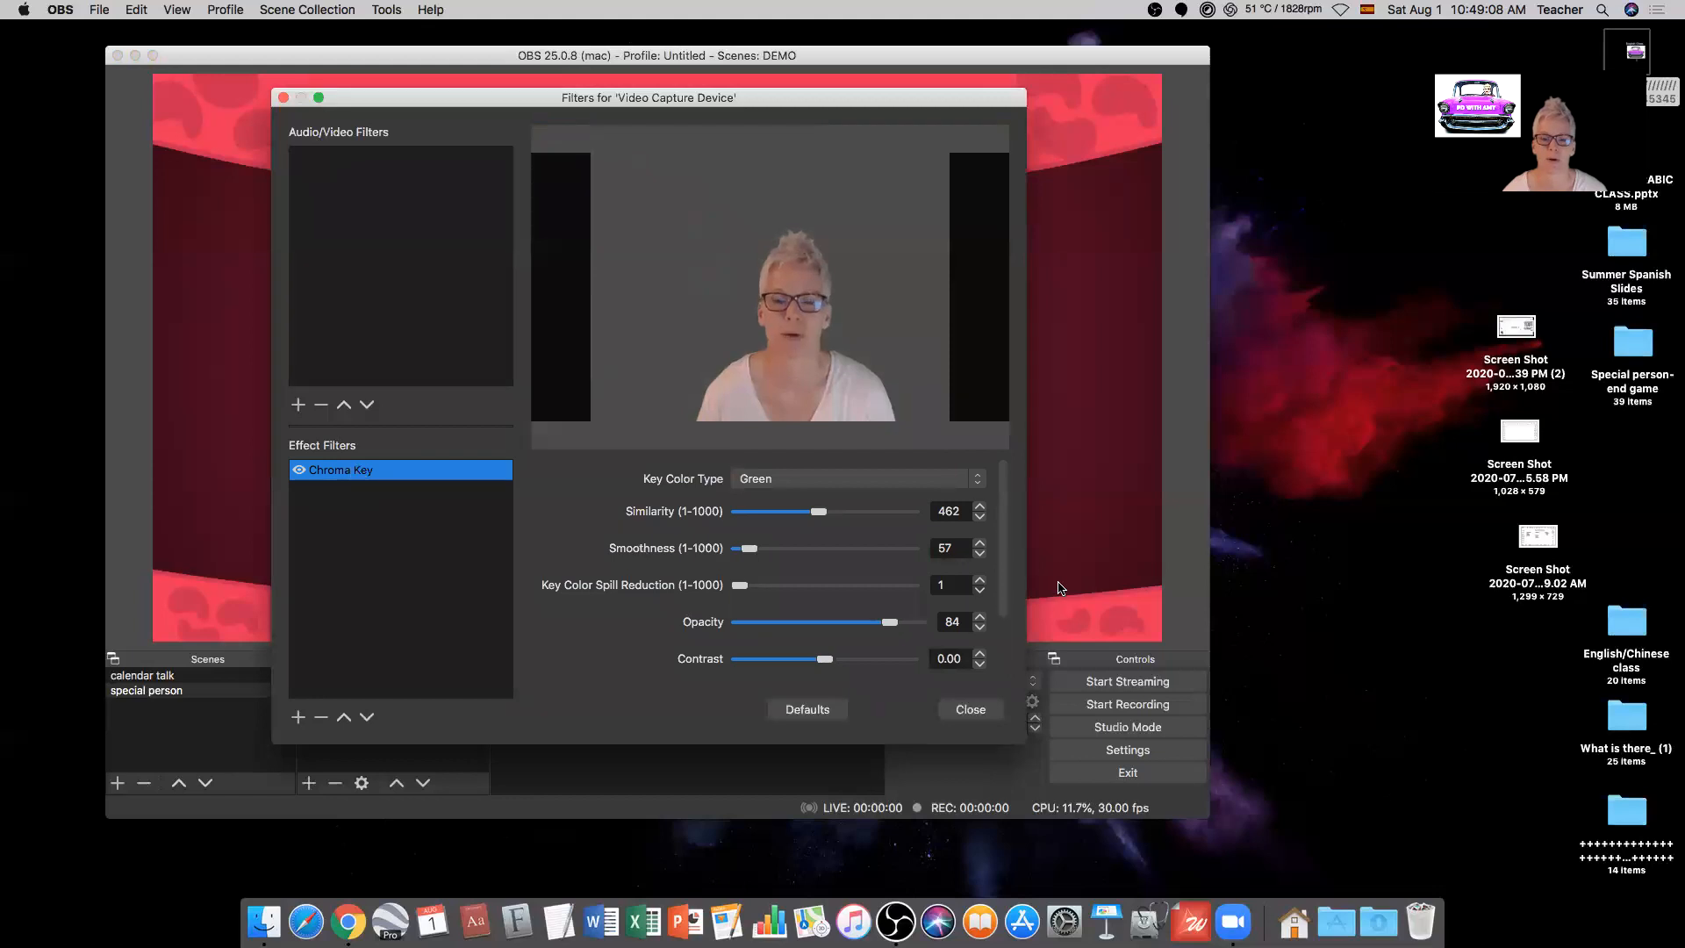
pyautogui.moveTo(889, 621); pyautogui.dragTo(920, 622)
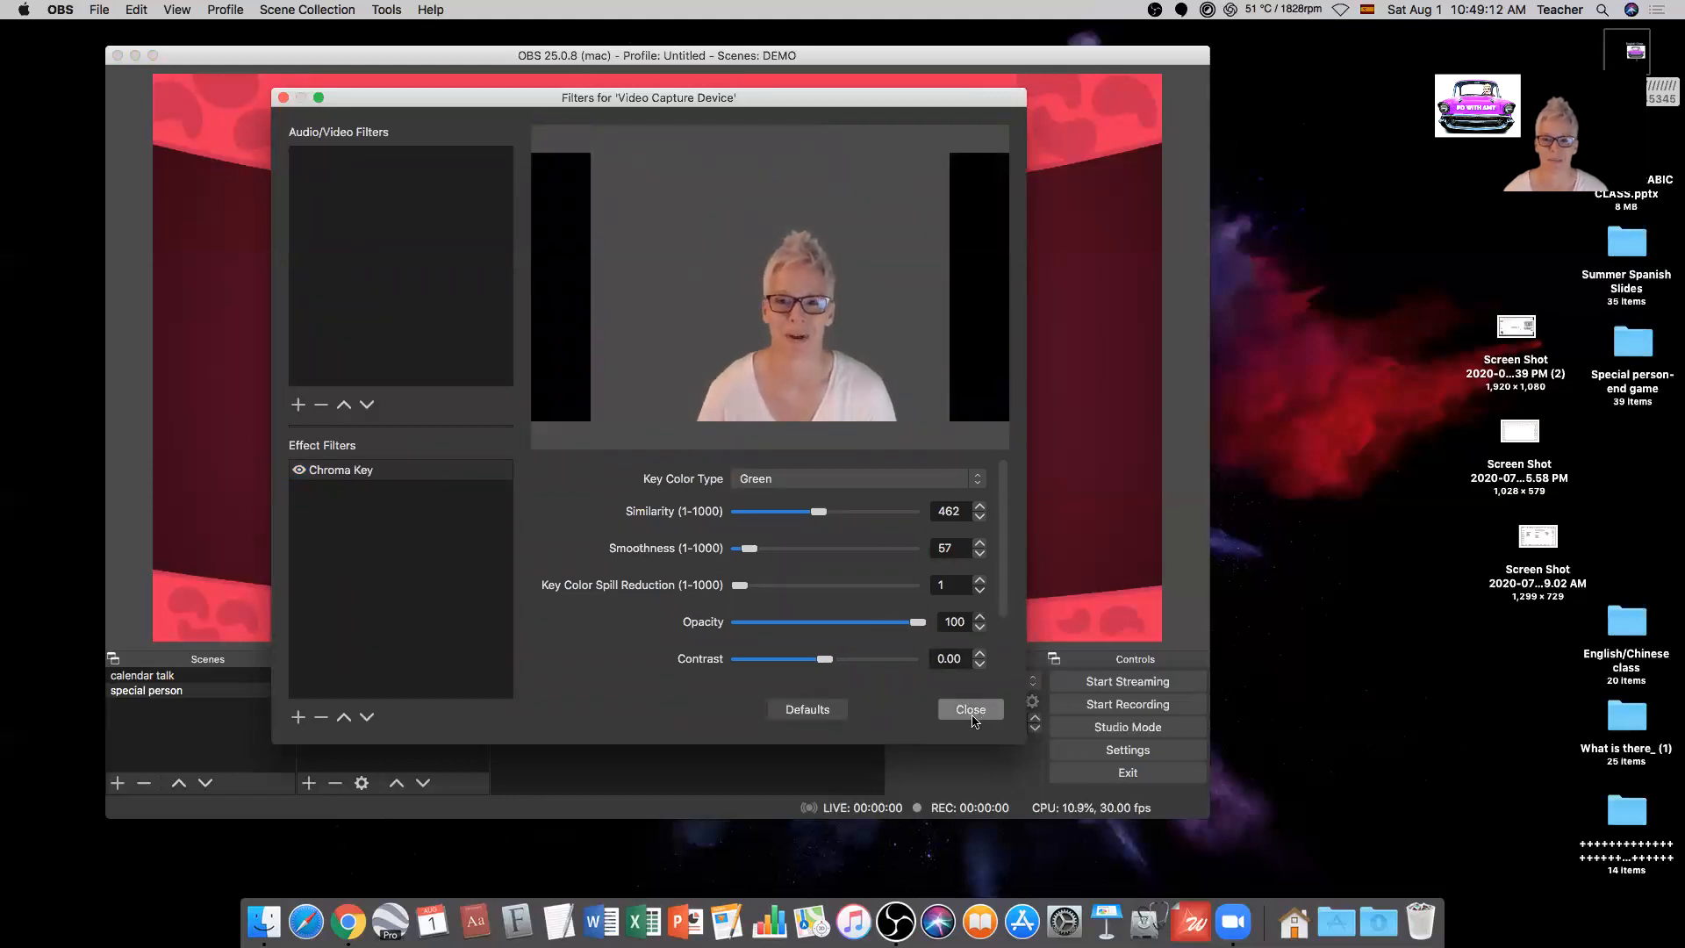
pyautogui.click(971, 709)
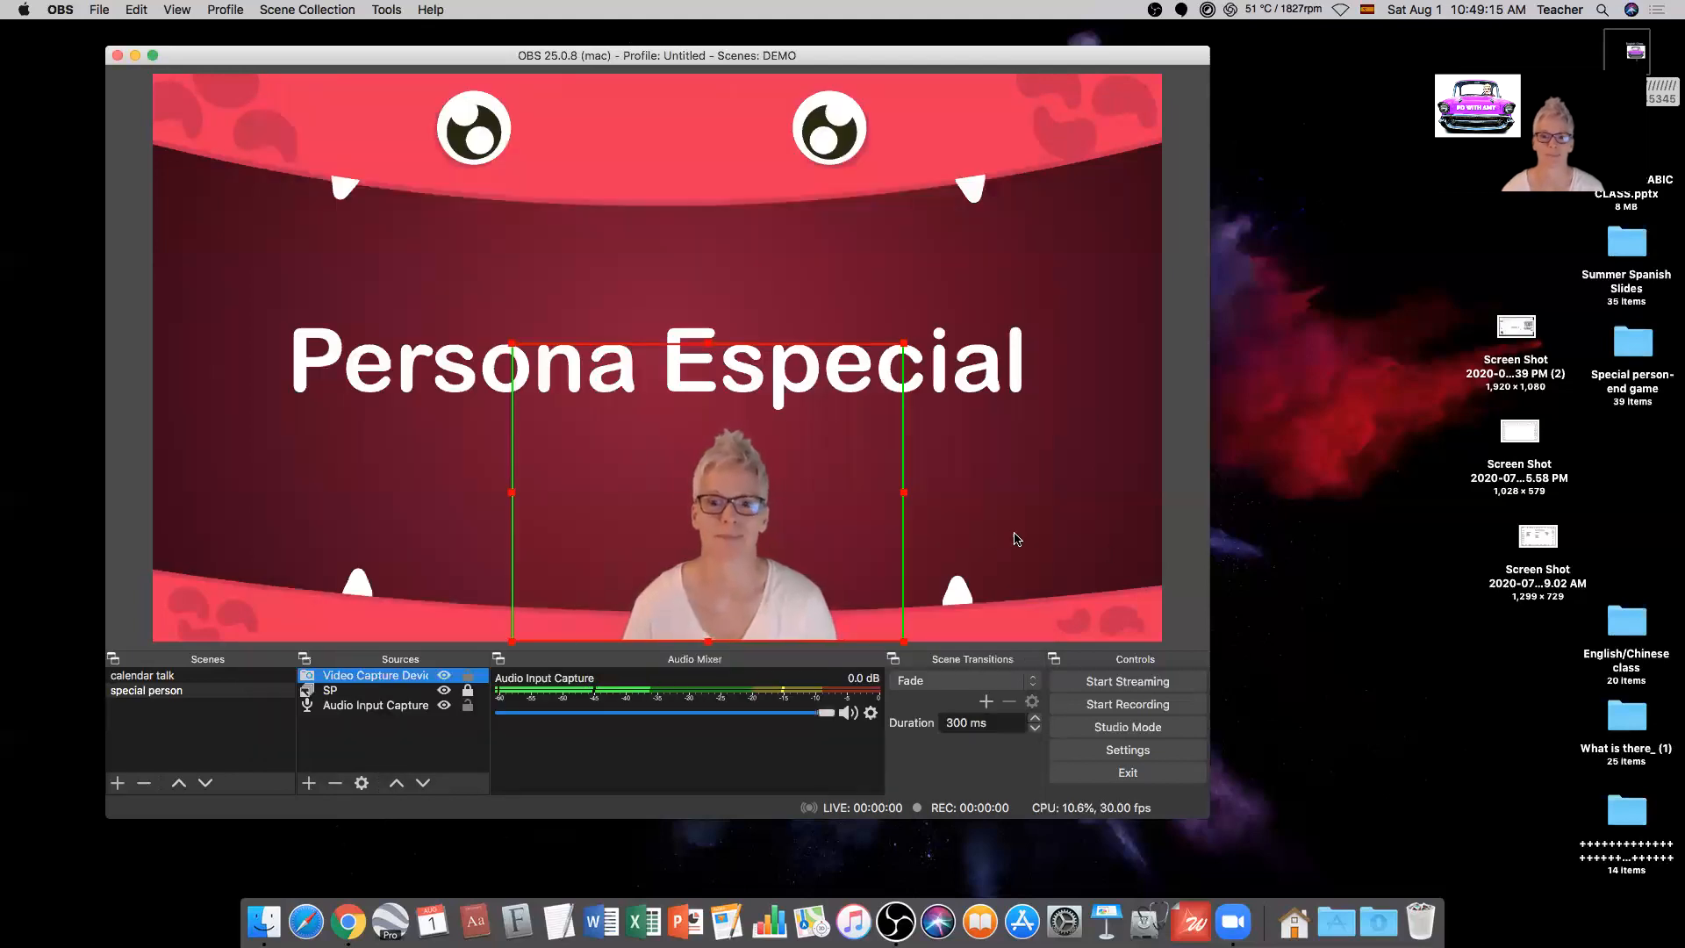
pyautogui.click(1016, 539)
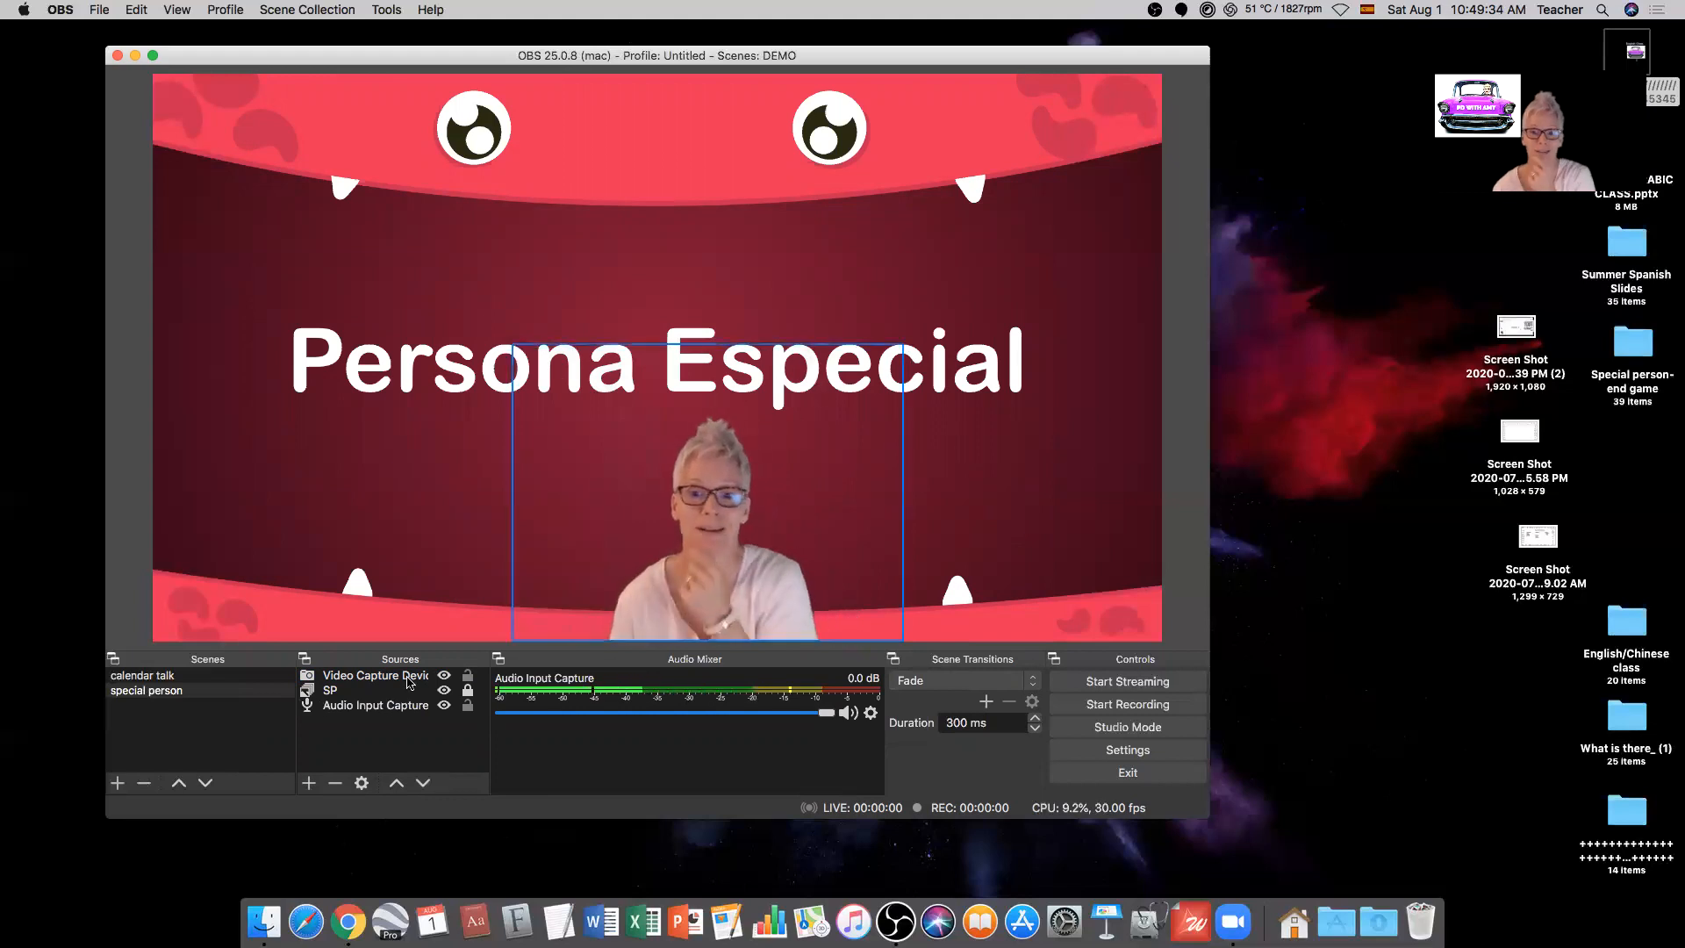
# Step: Enlarge the webcam source on the Persona Especial slide by pulling out its upper corner and side edge
pyautogui.click(809, 550)
pyautogui.moveTo(905, 349); pyautogui.dragTo(1008, 266)
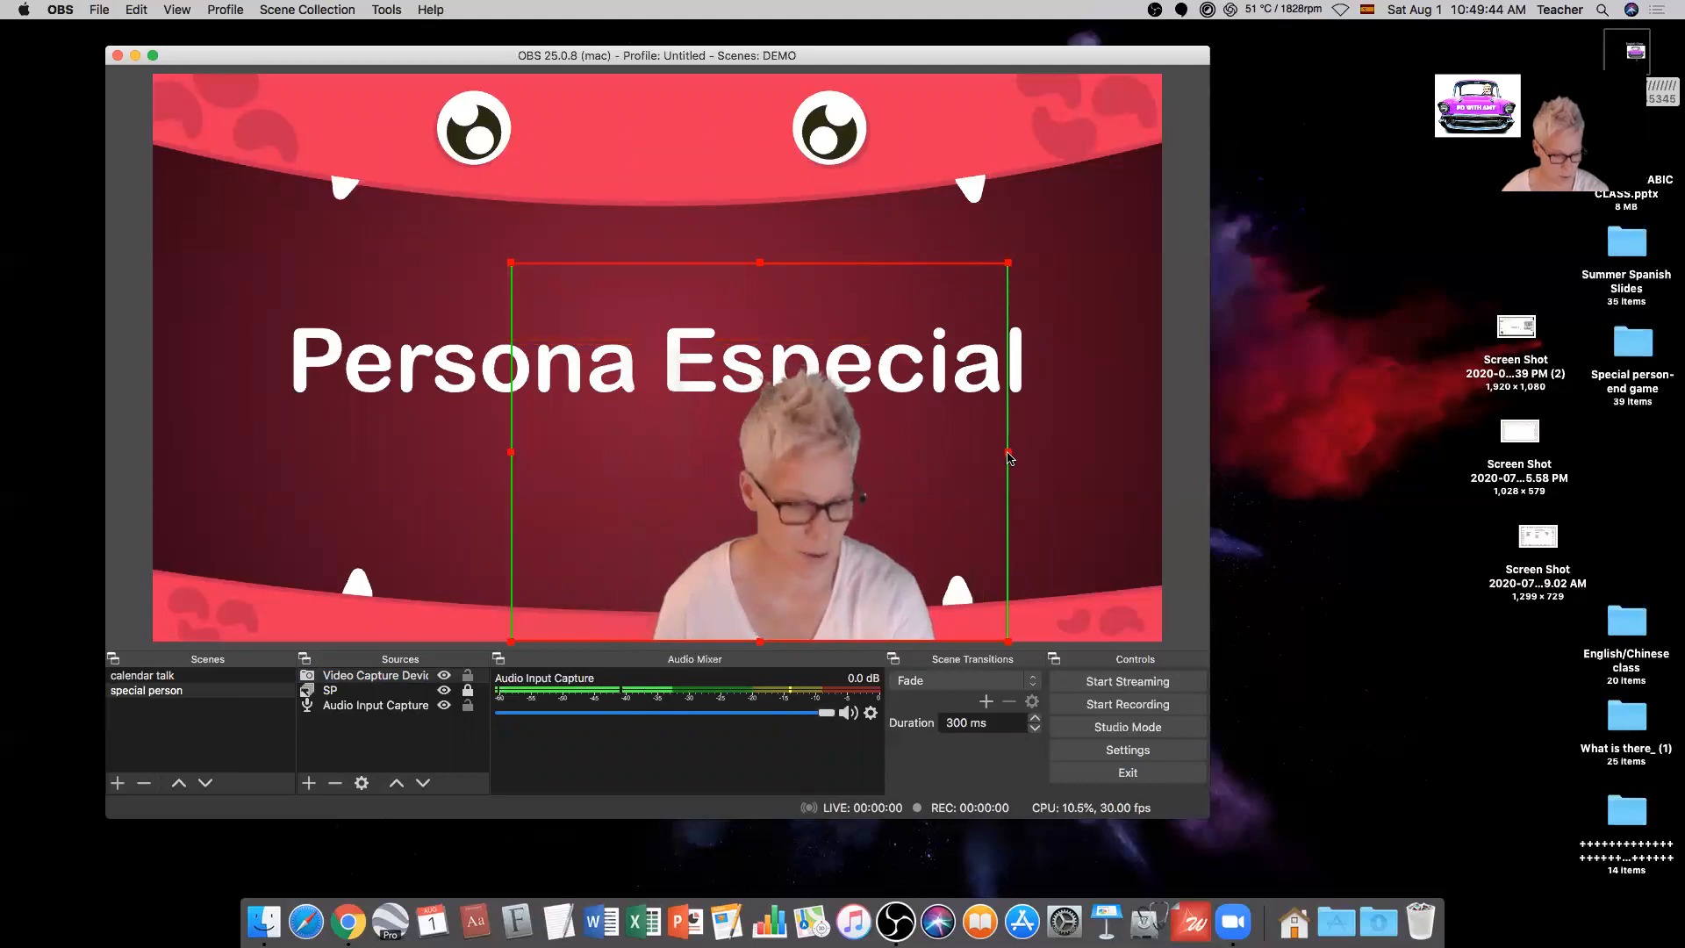
pyautogui.moveTo(1010, 456); pyautogui.dragTo(1051, 471)
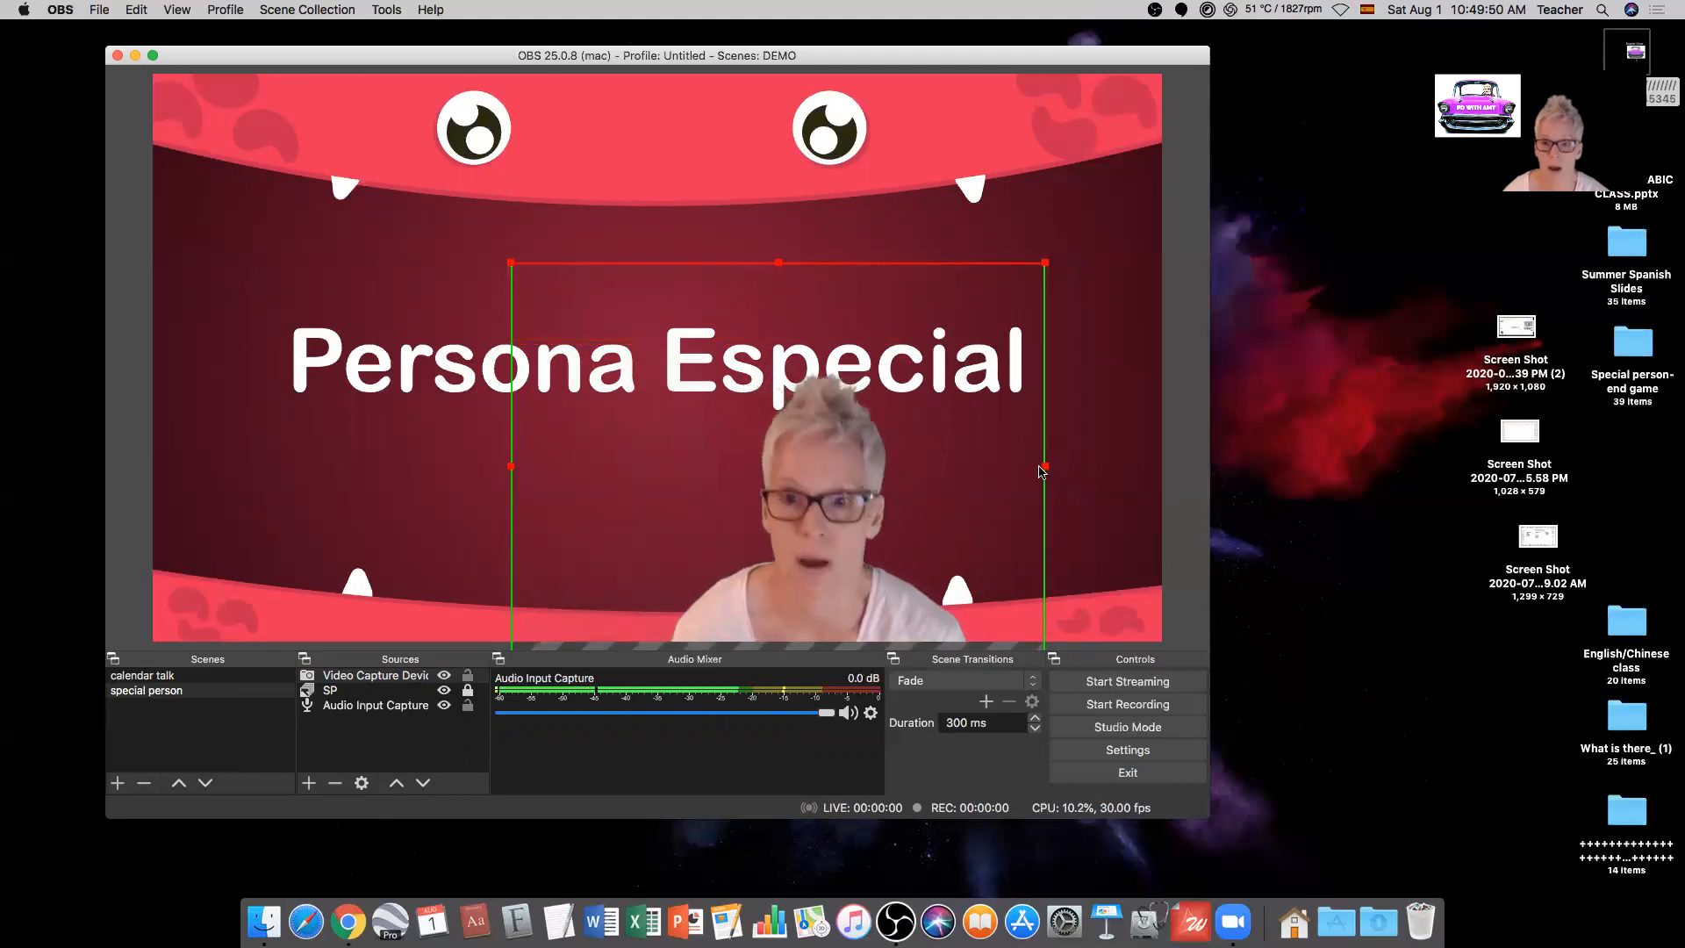
pyautogui.moveTo(1045, 472)
pyautogui.mouseDown()
pyautogui.moveTo(1067, 472)
pyautogui.moveTo(1046, 471)
pyautogui.mouseUp()
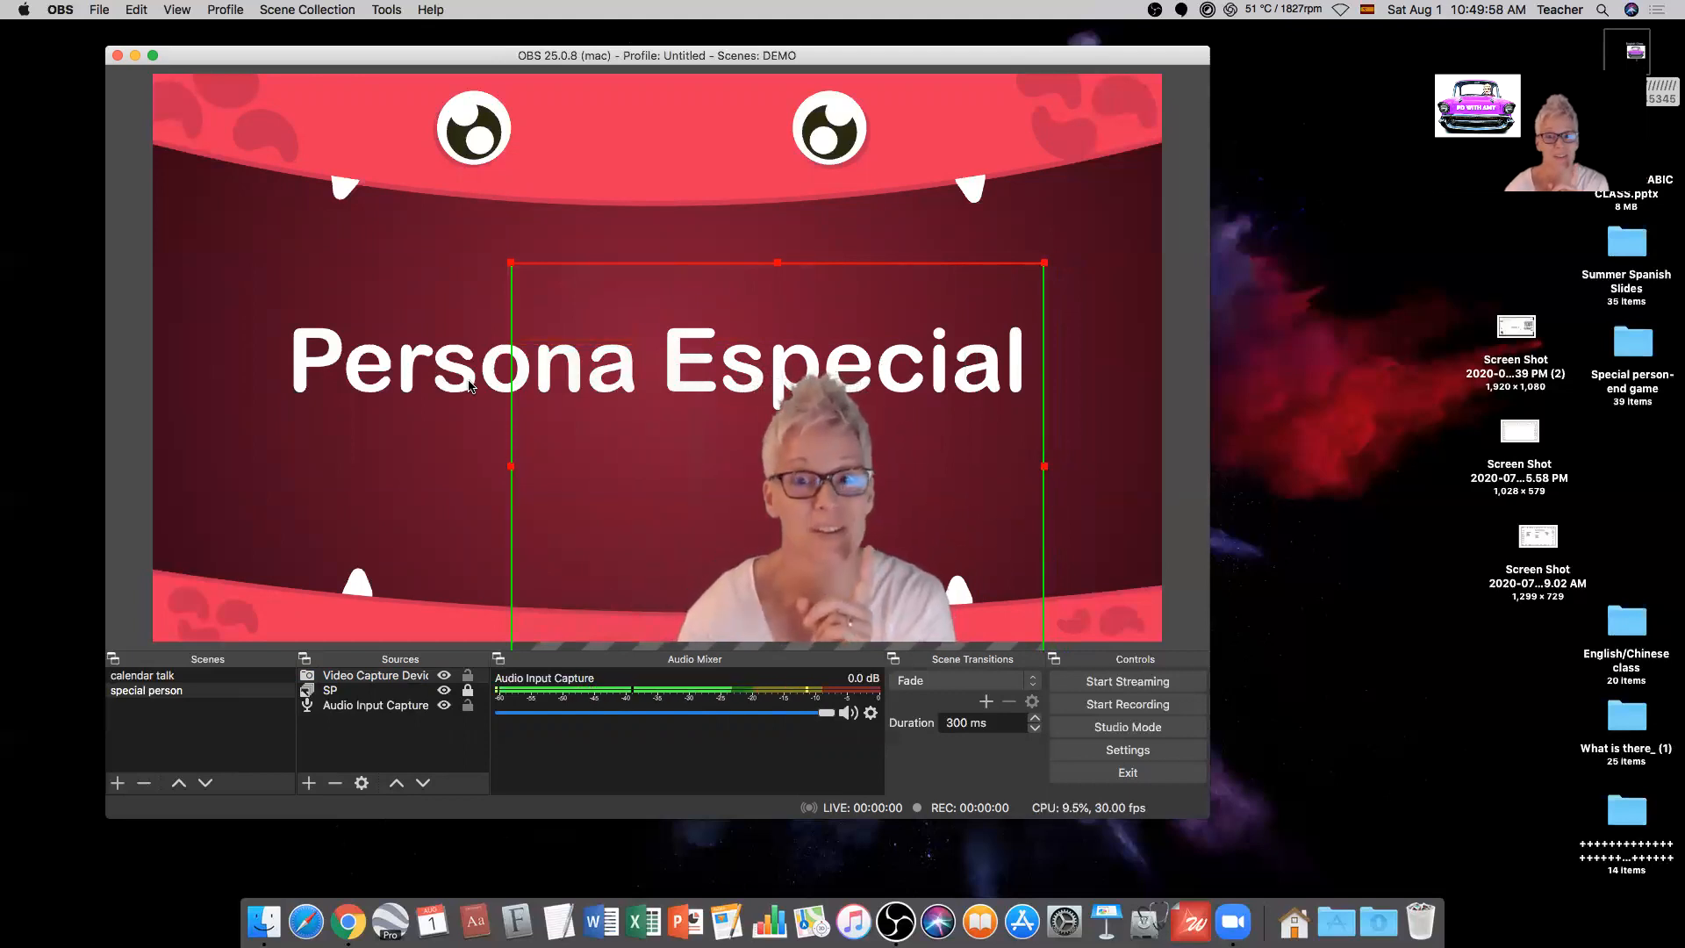
# Step: Unlock the SP slide show source in the special person scene and flip it horizontally
pyautogui.click(330, 693)
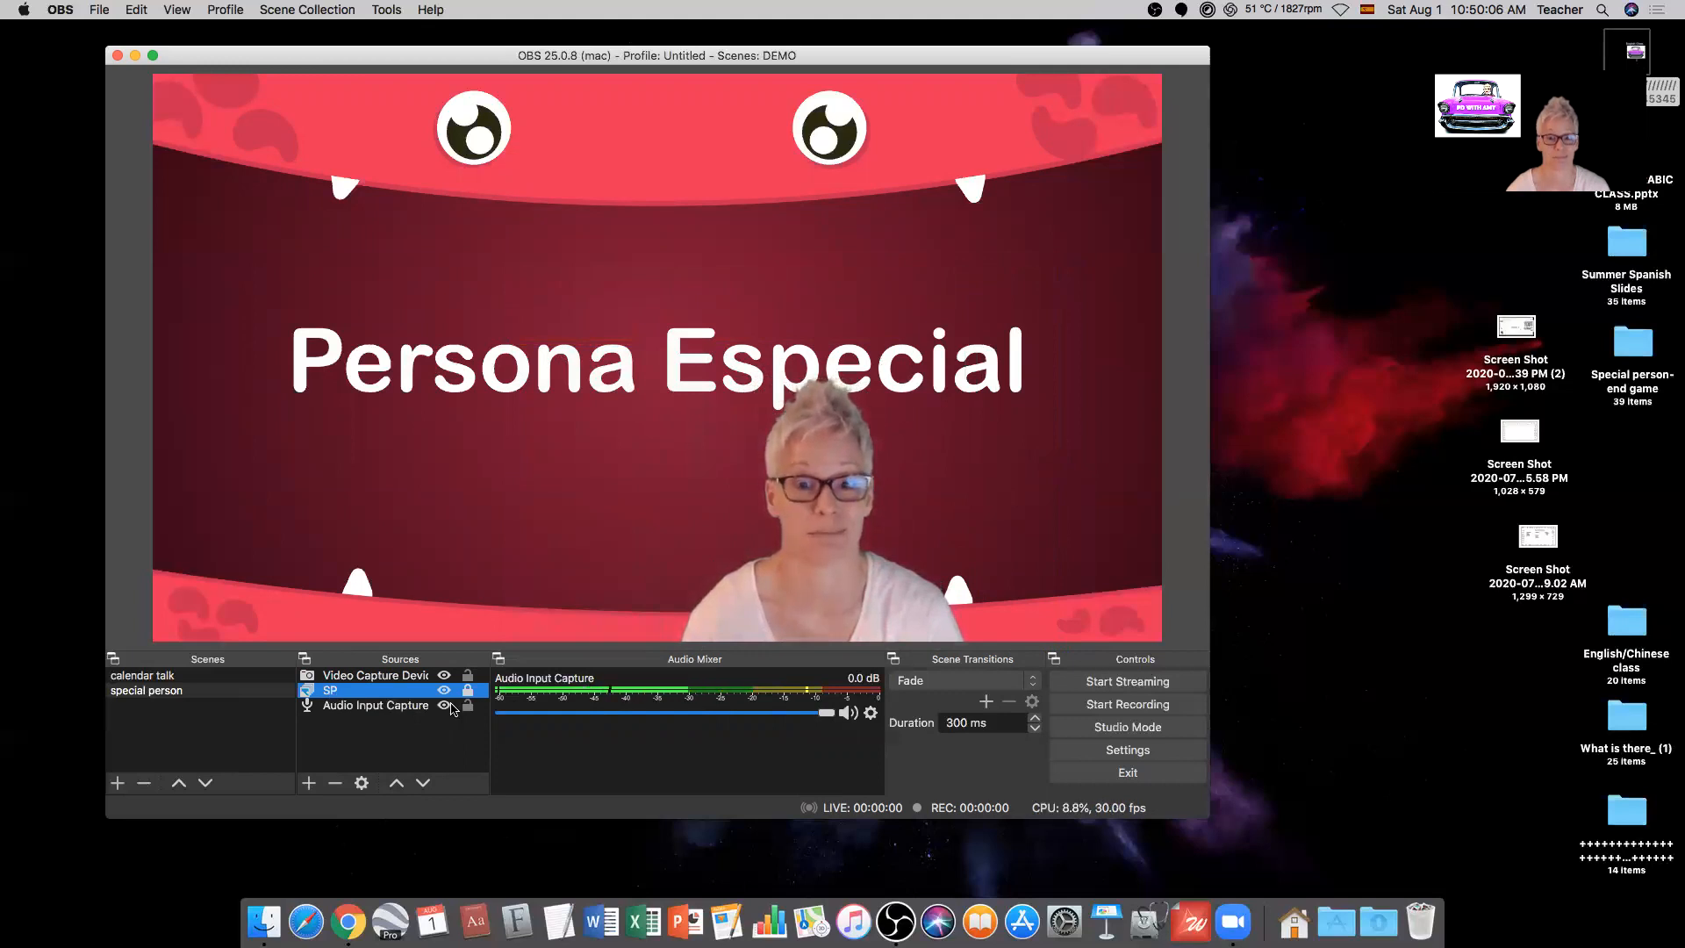
pyautogui.click(466, 691)
pyautogui.rightClick(392, 697)
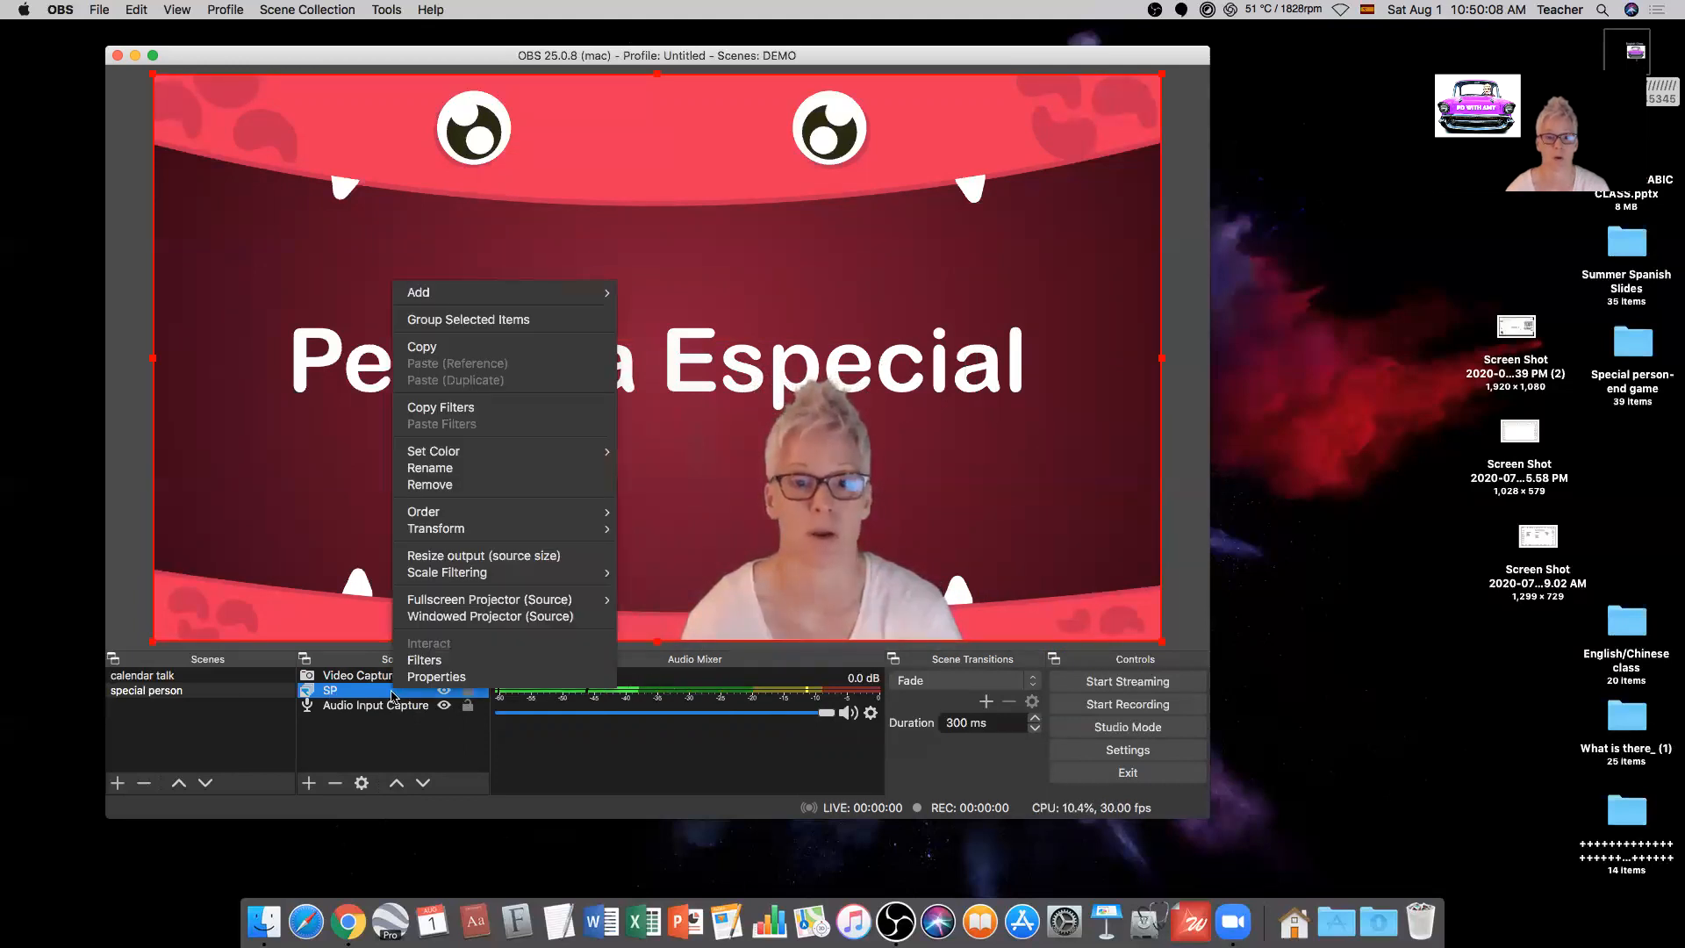
pyautogui.moveTo(488, 535)
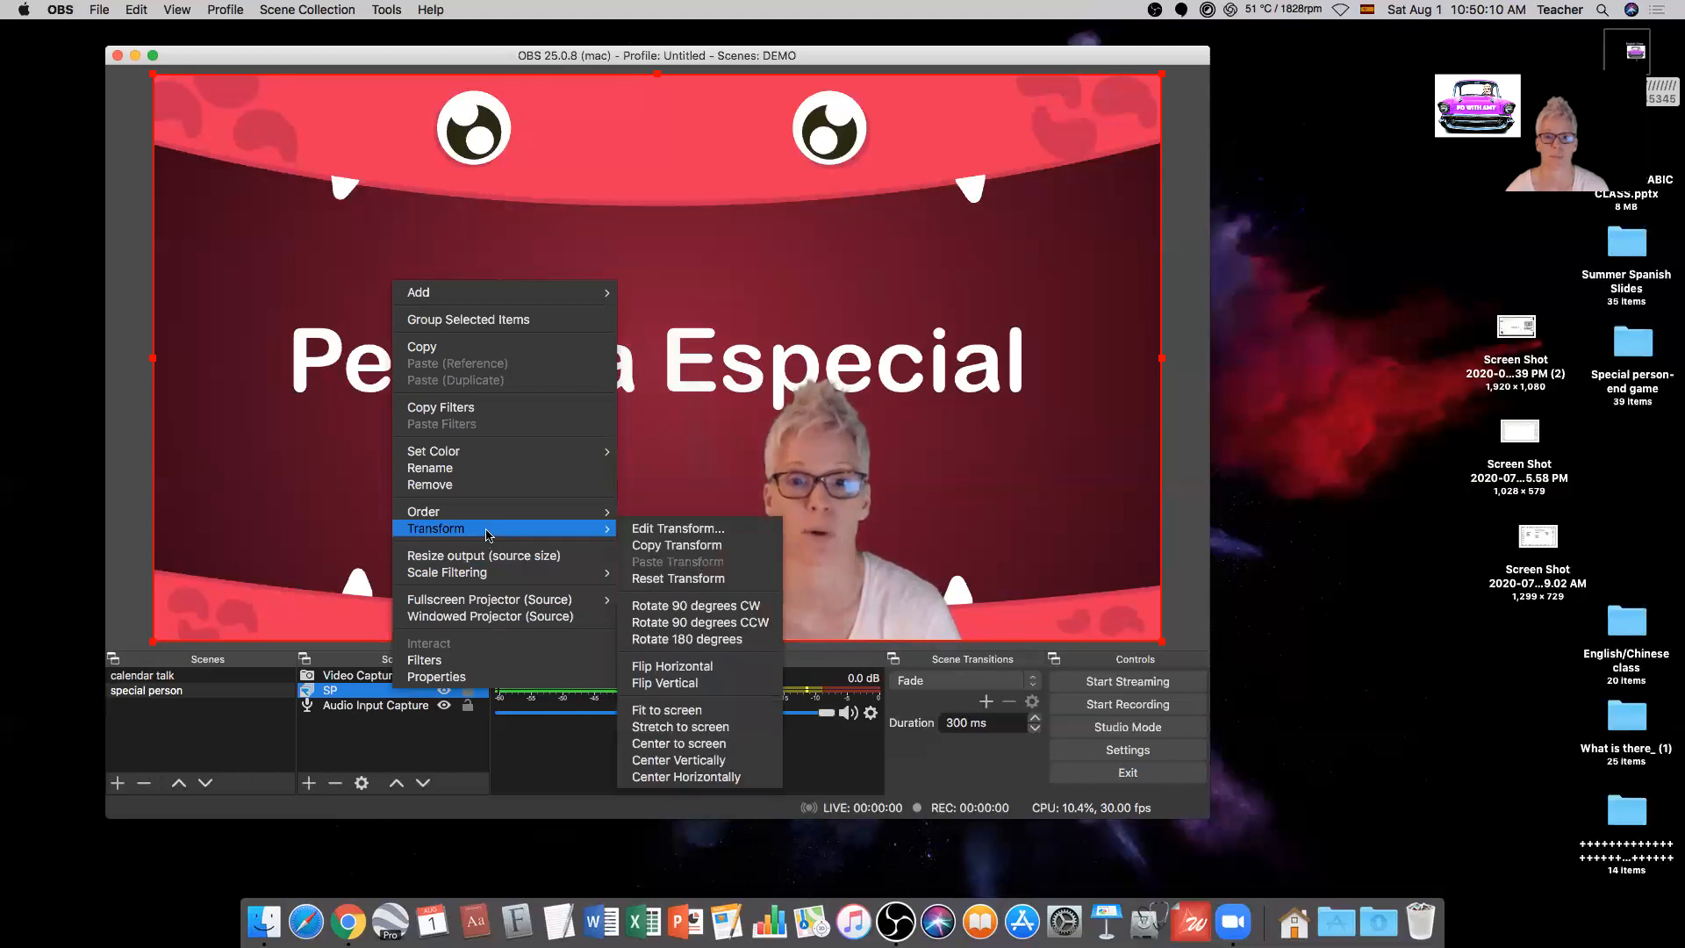
pyautogui.click(676, 667)
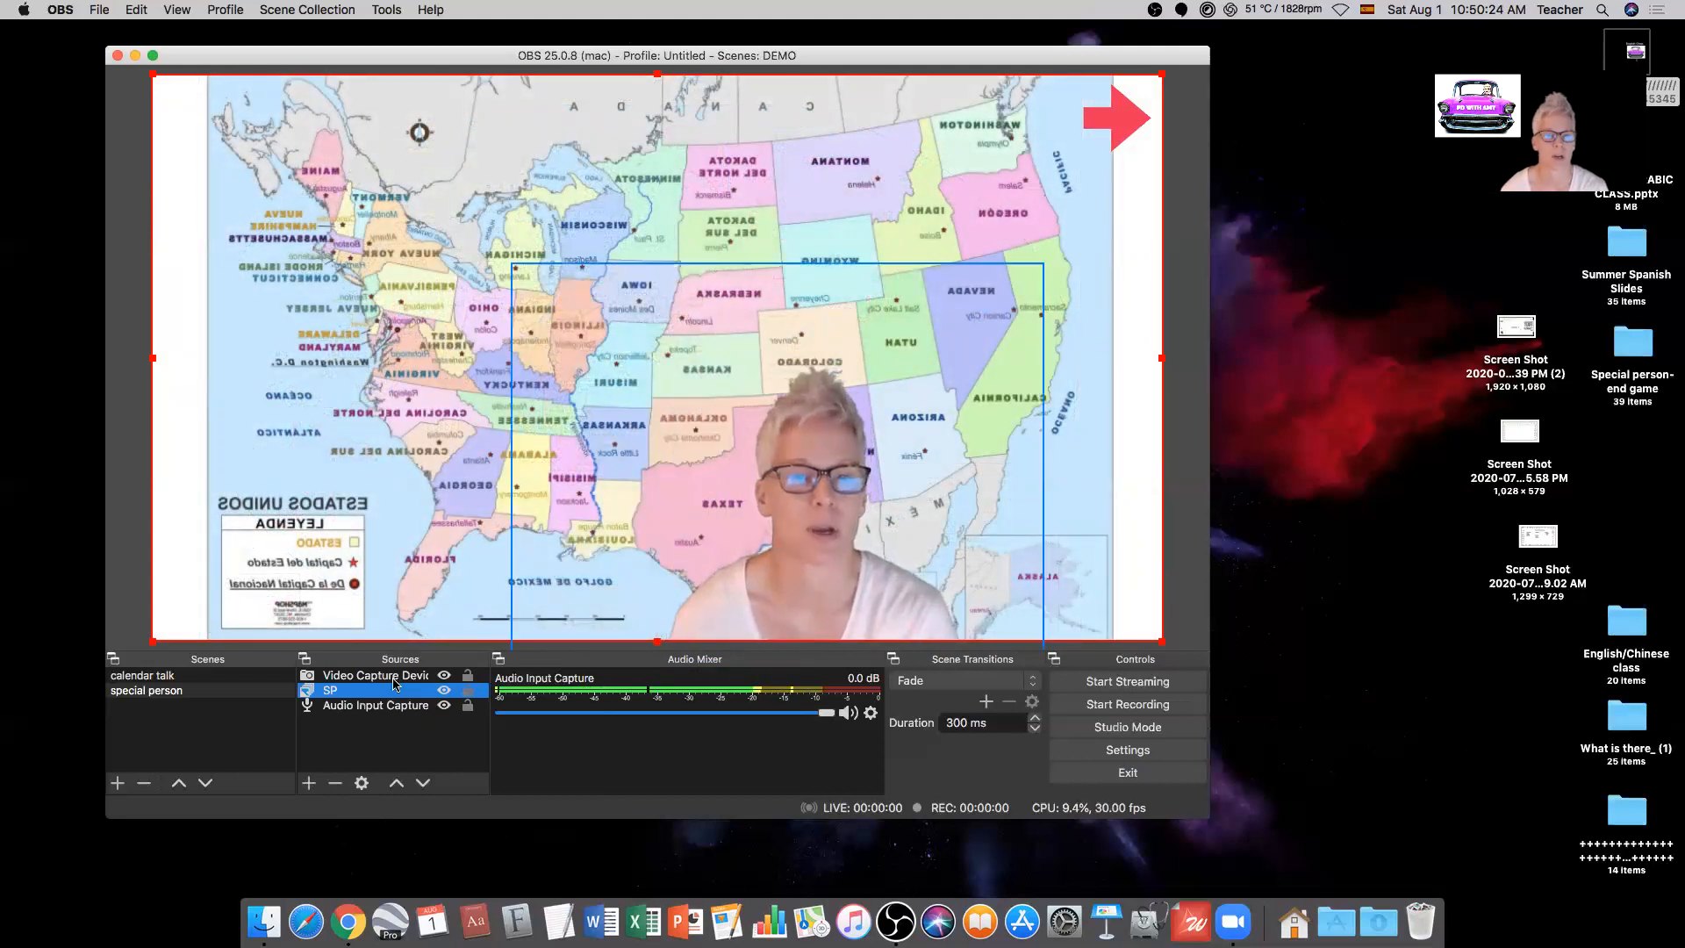
# Step: Switch to the calendar talk scene, then move and enlarge the webcam source to fill the area beside the weekday list at full canvas height
pyautogui.click(192, 678)
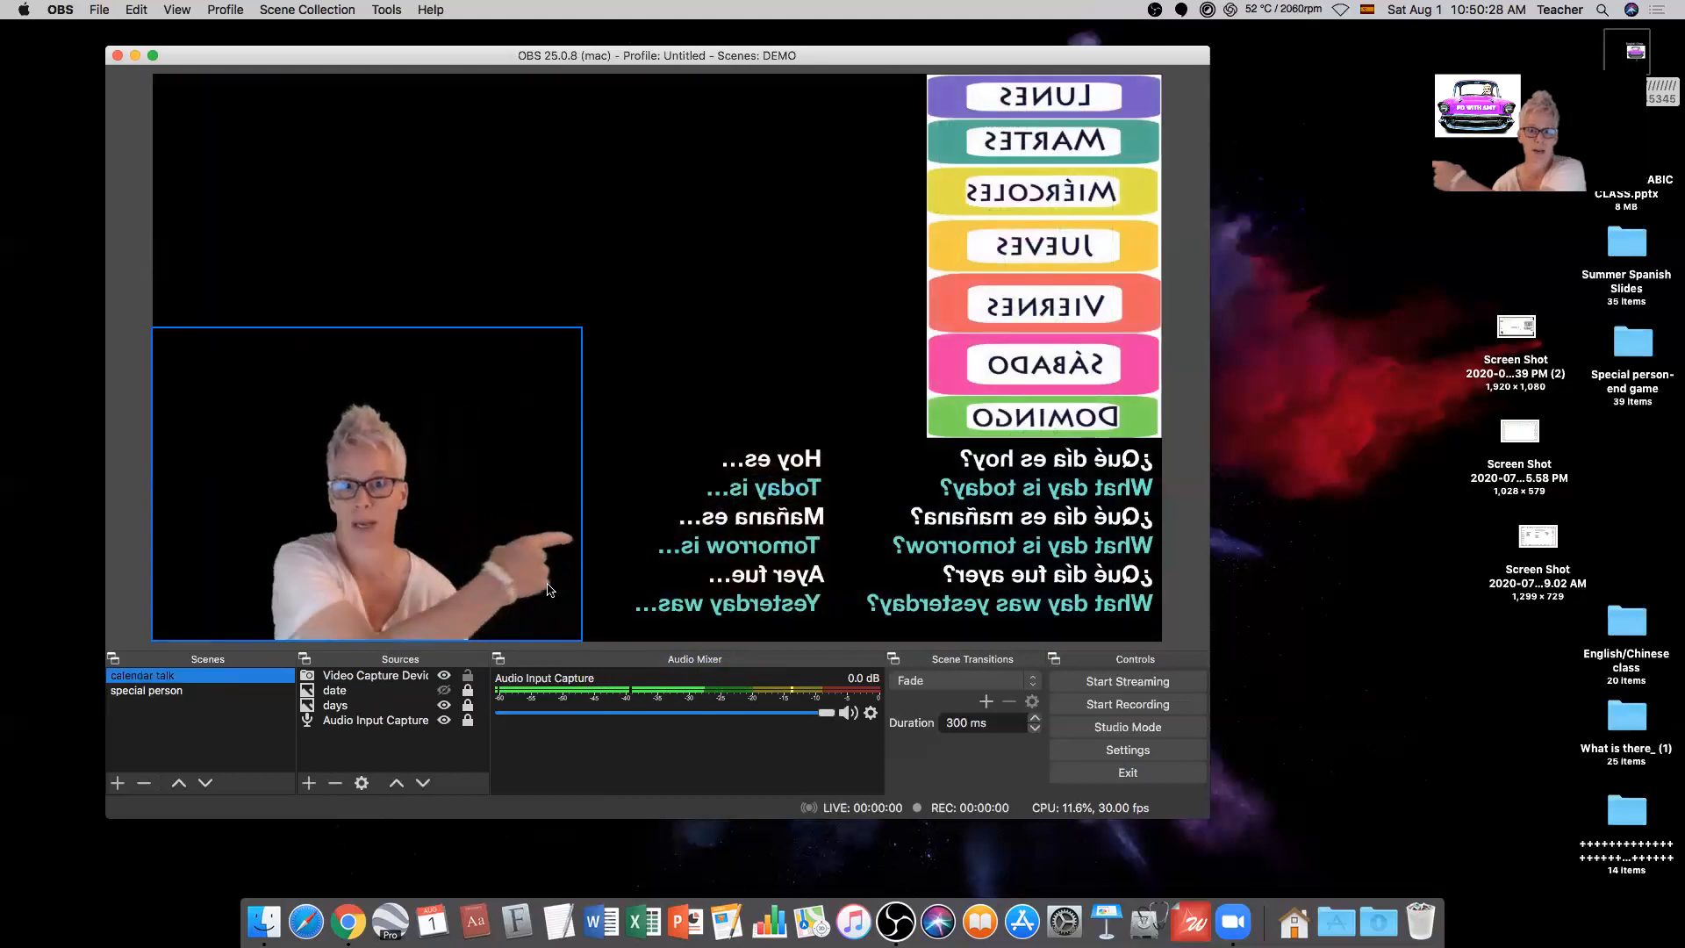
pyautogui.click(514, 537)
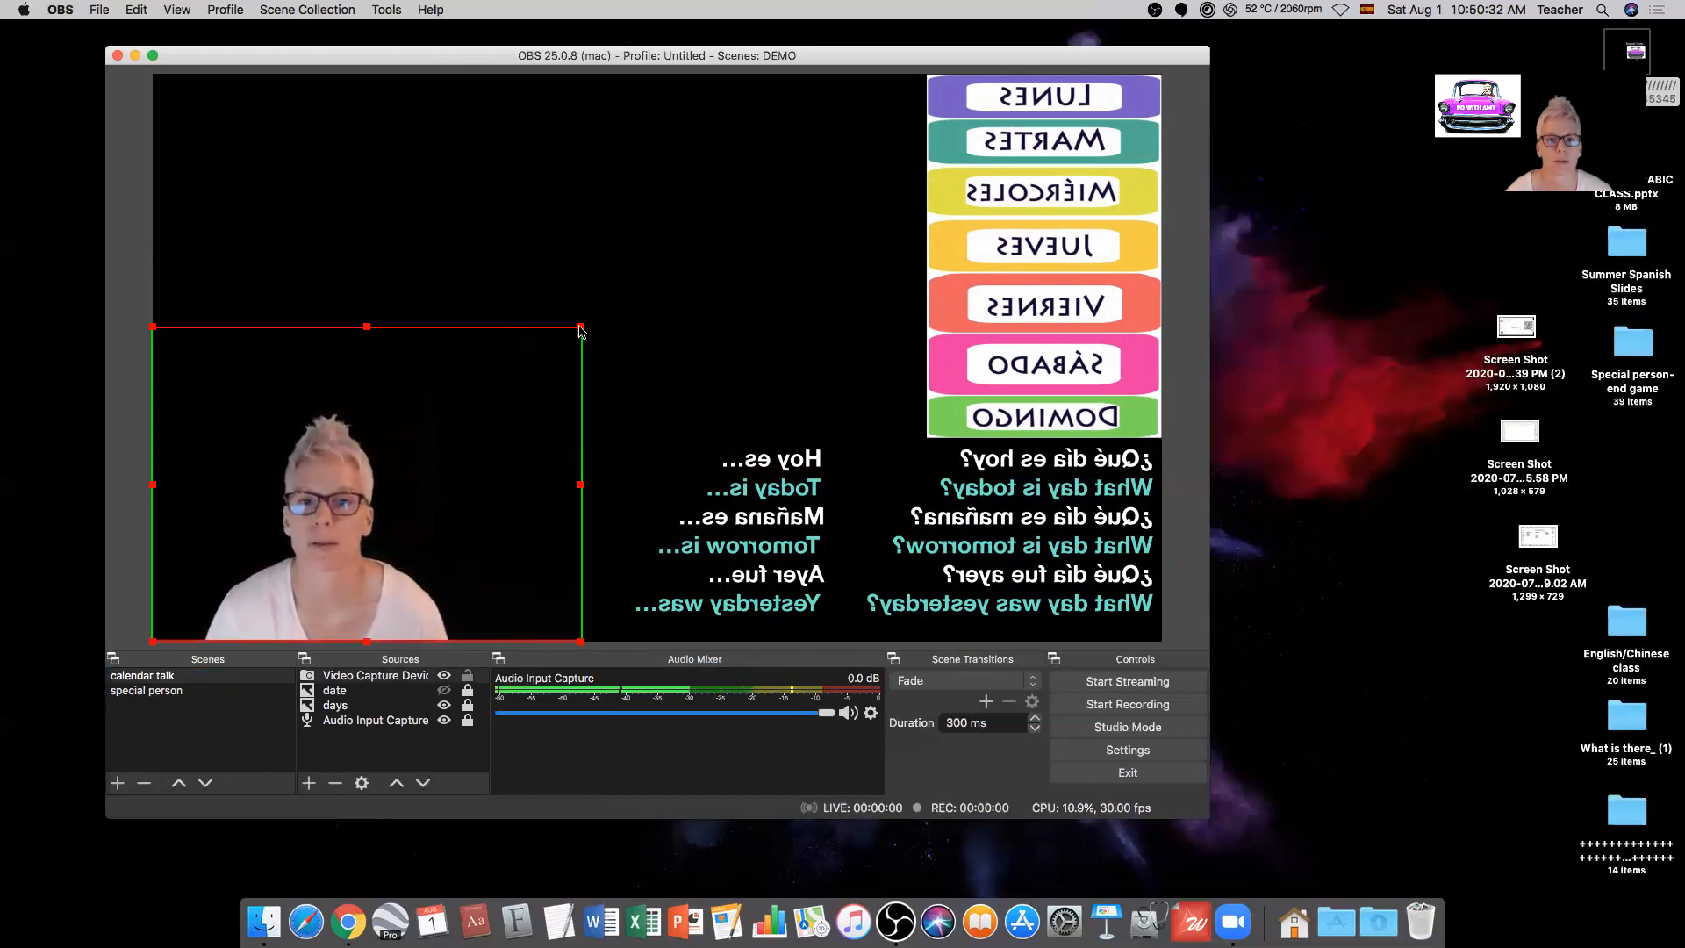
pyautogui.moveTo(580, 330); pyautogui.dragTo(1327, 25)
pyautogui.moveTo(218, 171); pyautogui.dragTo(384, 297)
pyautogui.moveTo(557, 479); pyautogui.dragTo(295, 281)
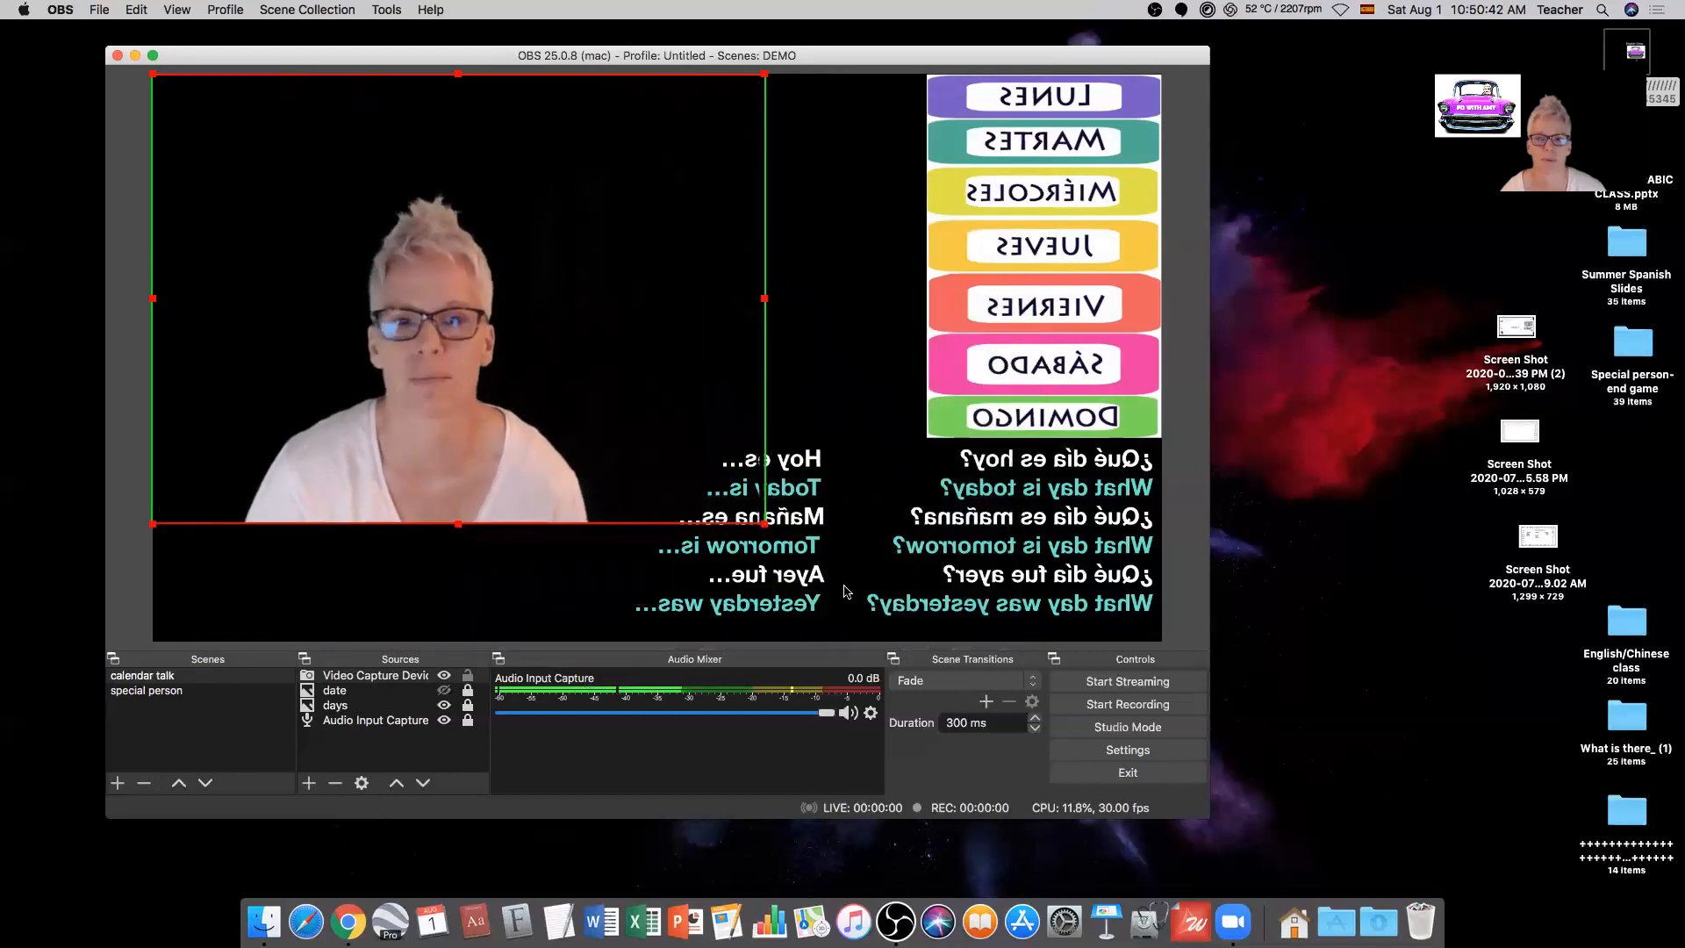
pyautogui.moveTo(766, 526); pyautogui.dragTo(923, 641)
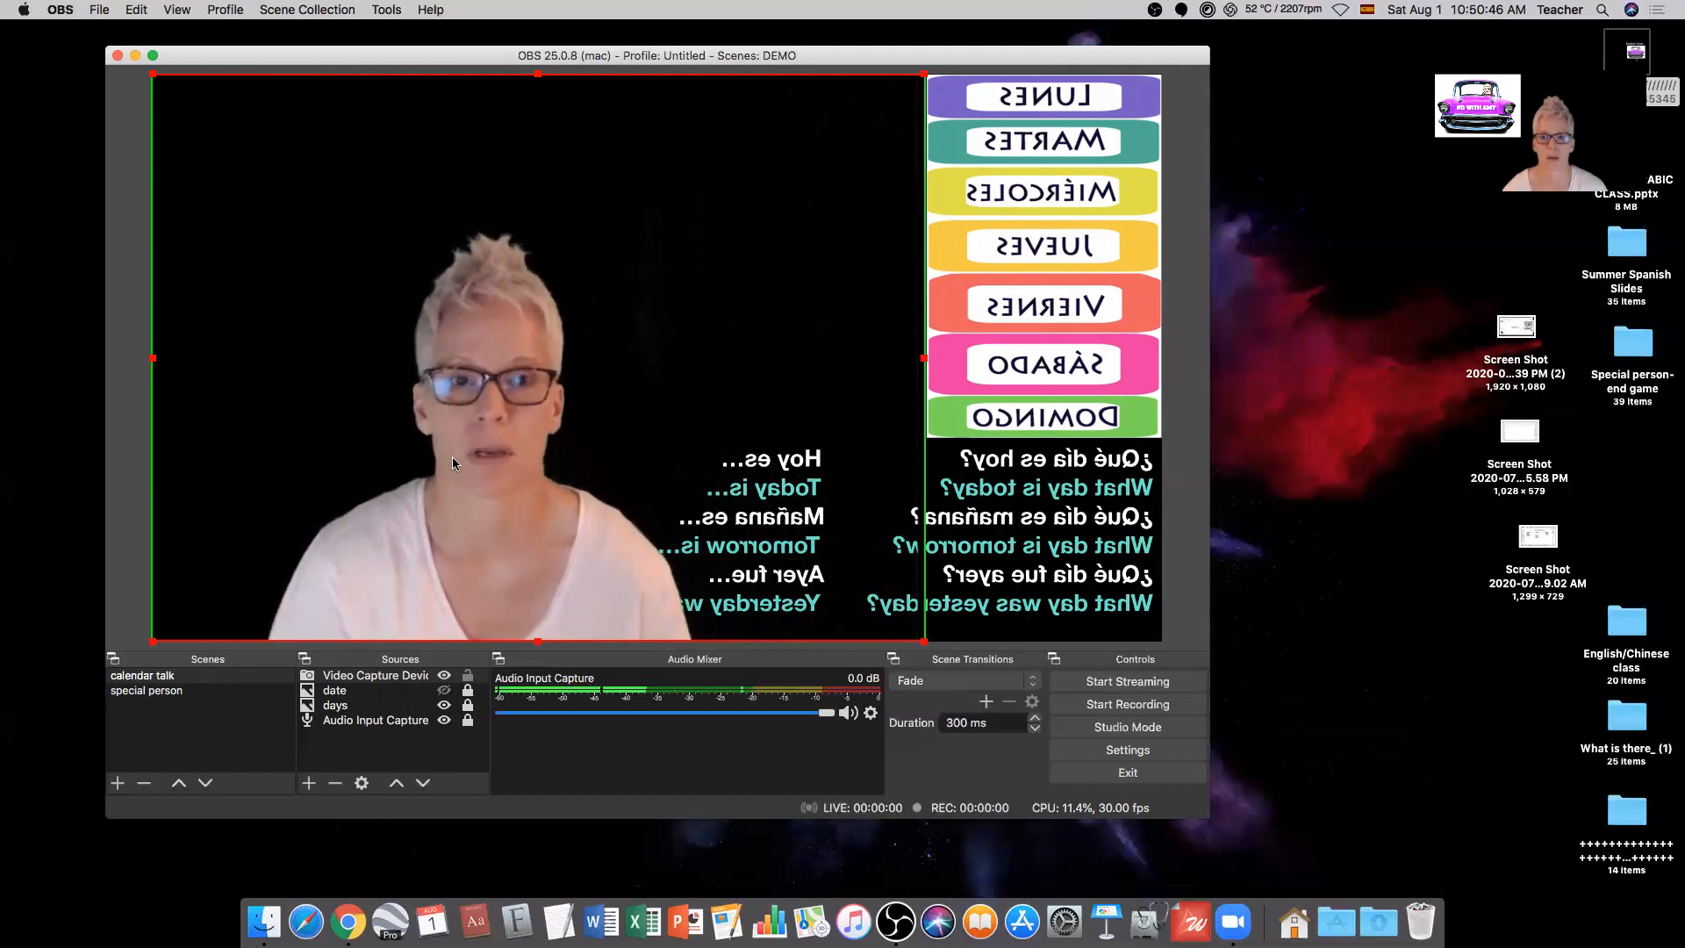
pyautogui.click(942, 468)
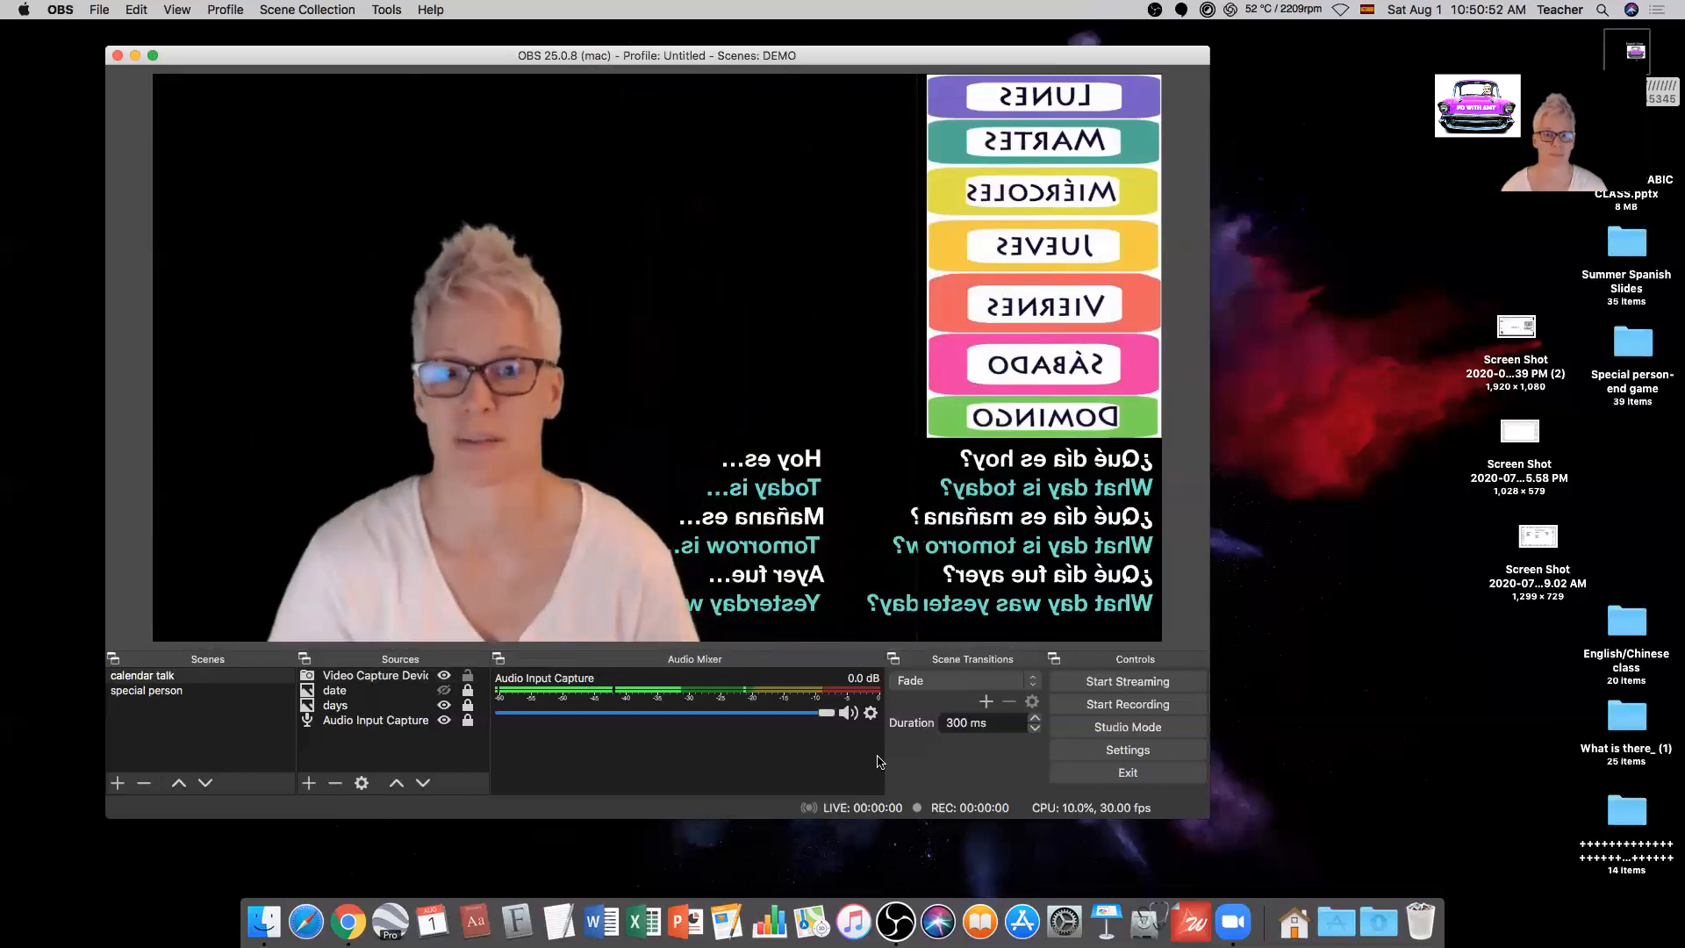
# Step: Create a new scene named "word wall"
pyautogui.click(117, 783)
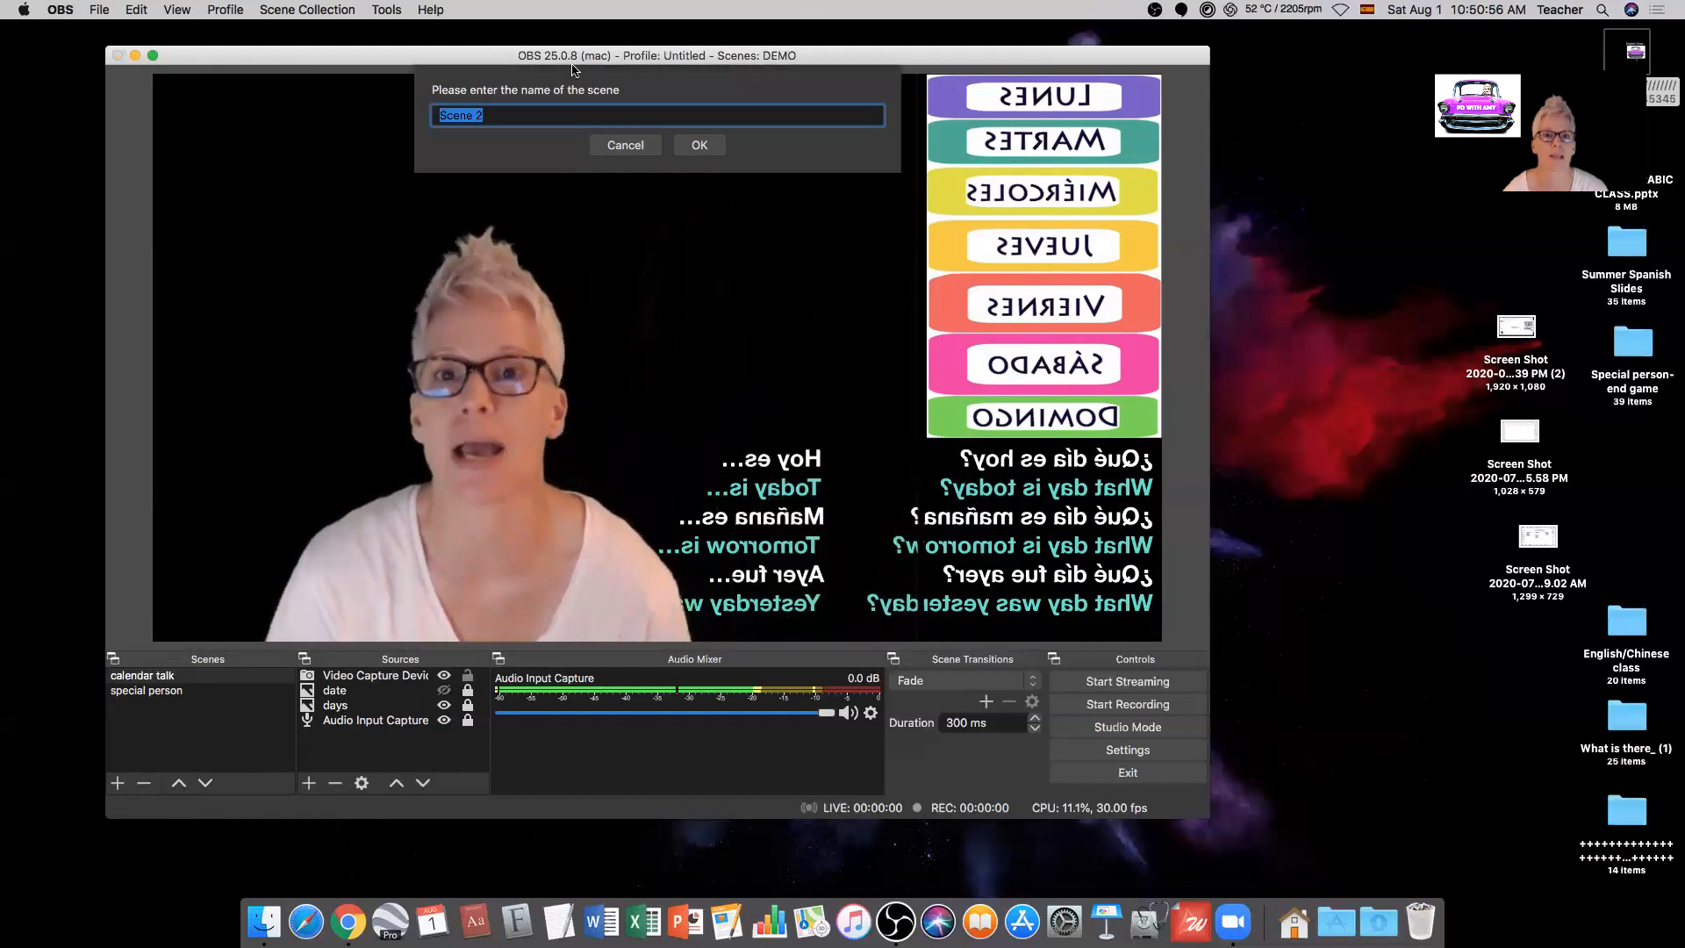
pyautogui.write('wordwall')
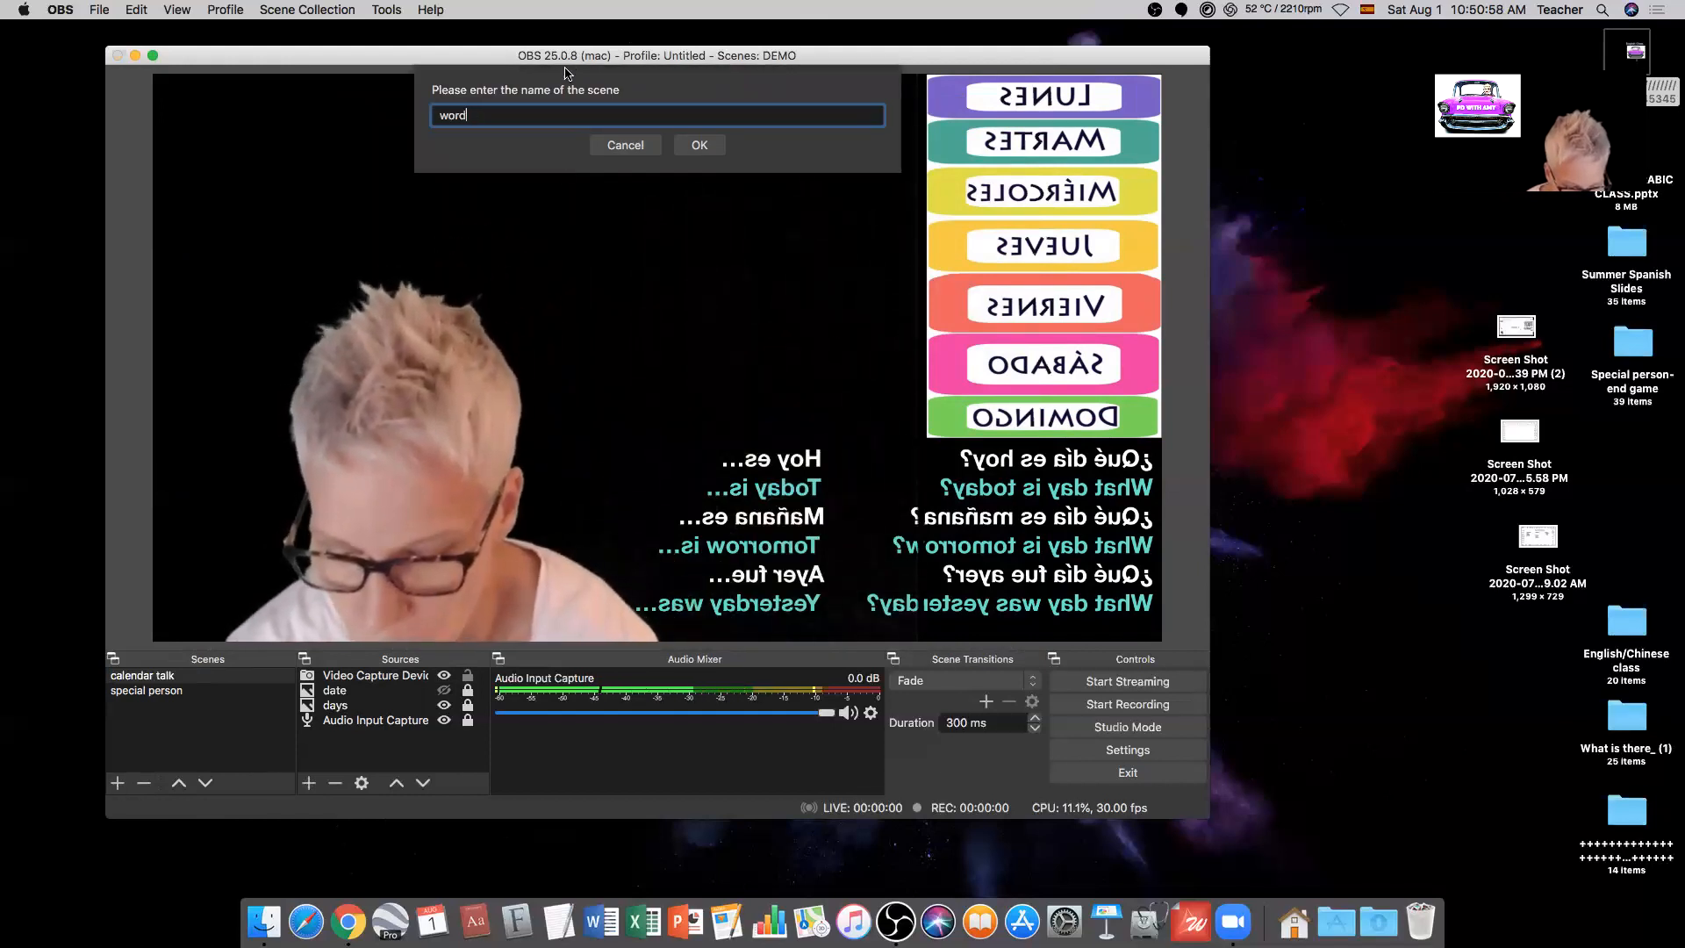
pyautogui.click(465, 115)
pyautogui.click(699, 146)
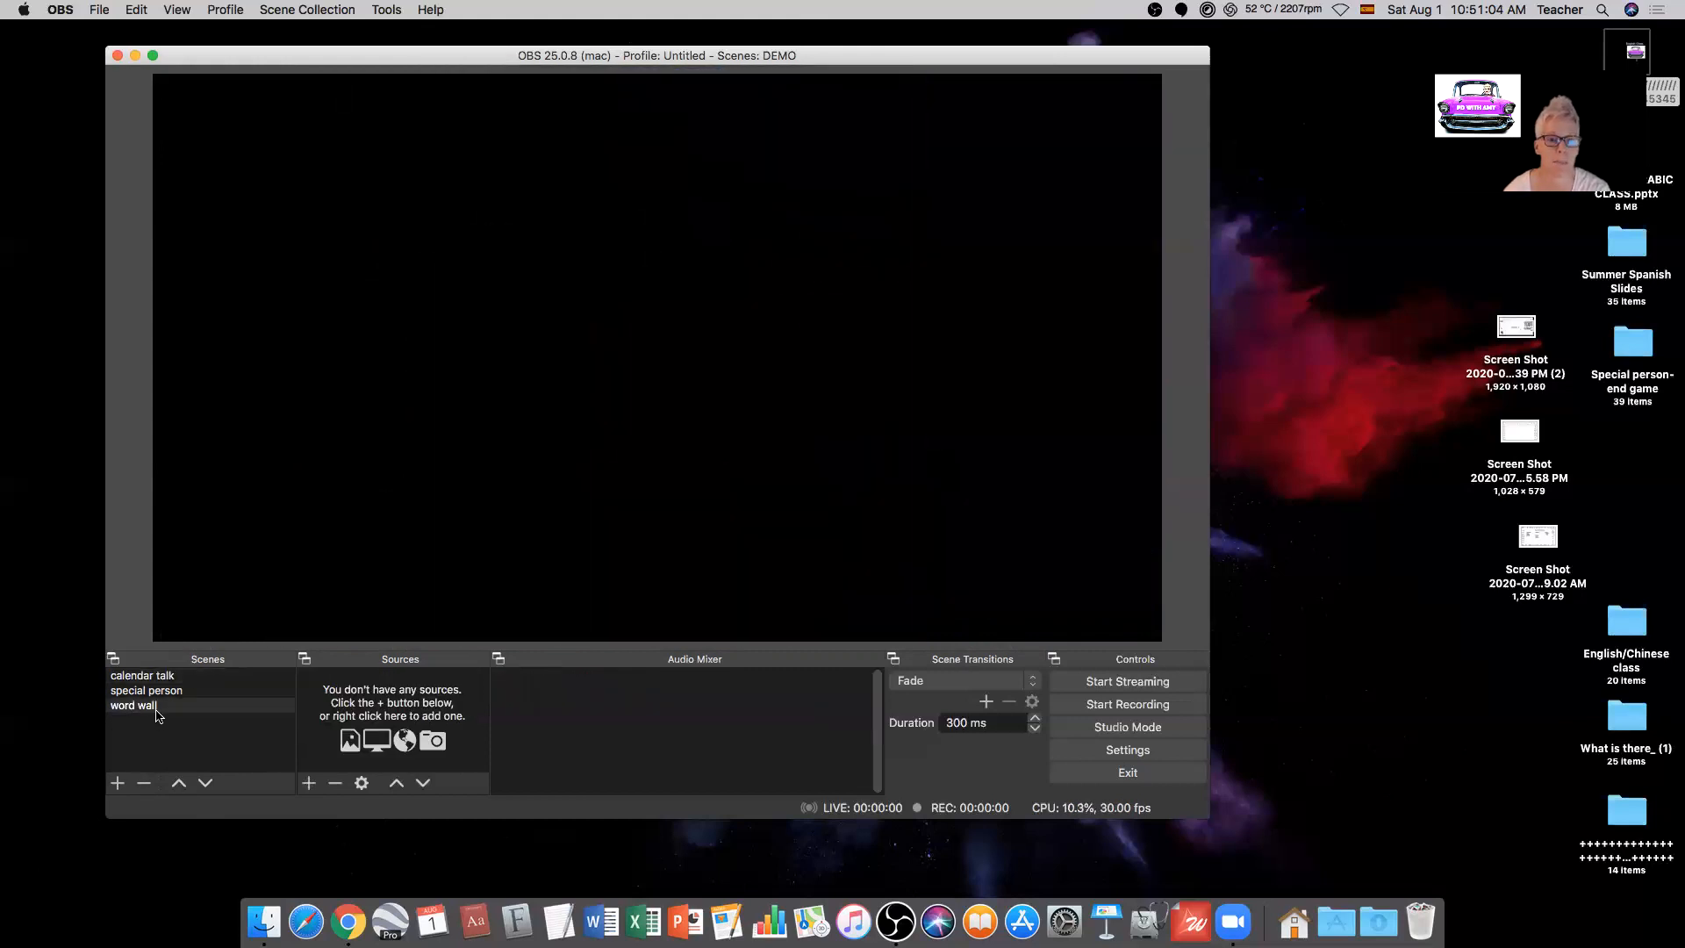
# Step: Add the existing Audio Input Capture source to the word wall scene
pyautogui.click(155, 712)
pyautogui.click(308, 783)
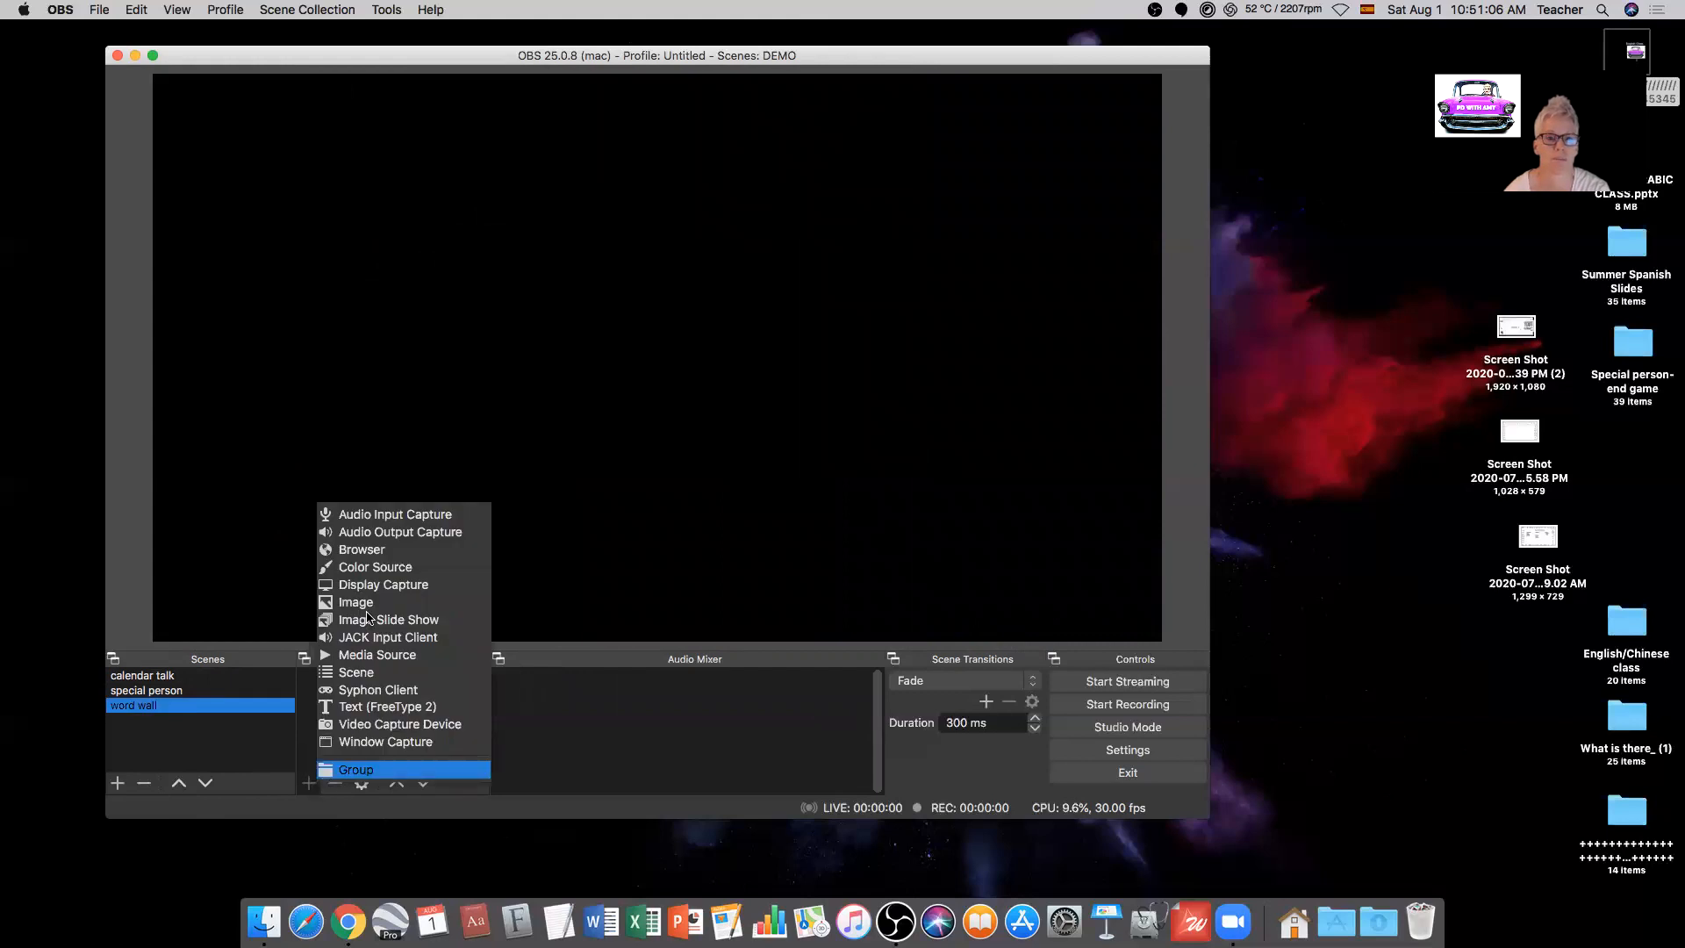
pyautogui.click(387, 518)
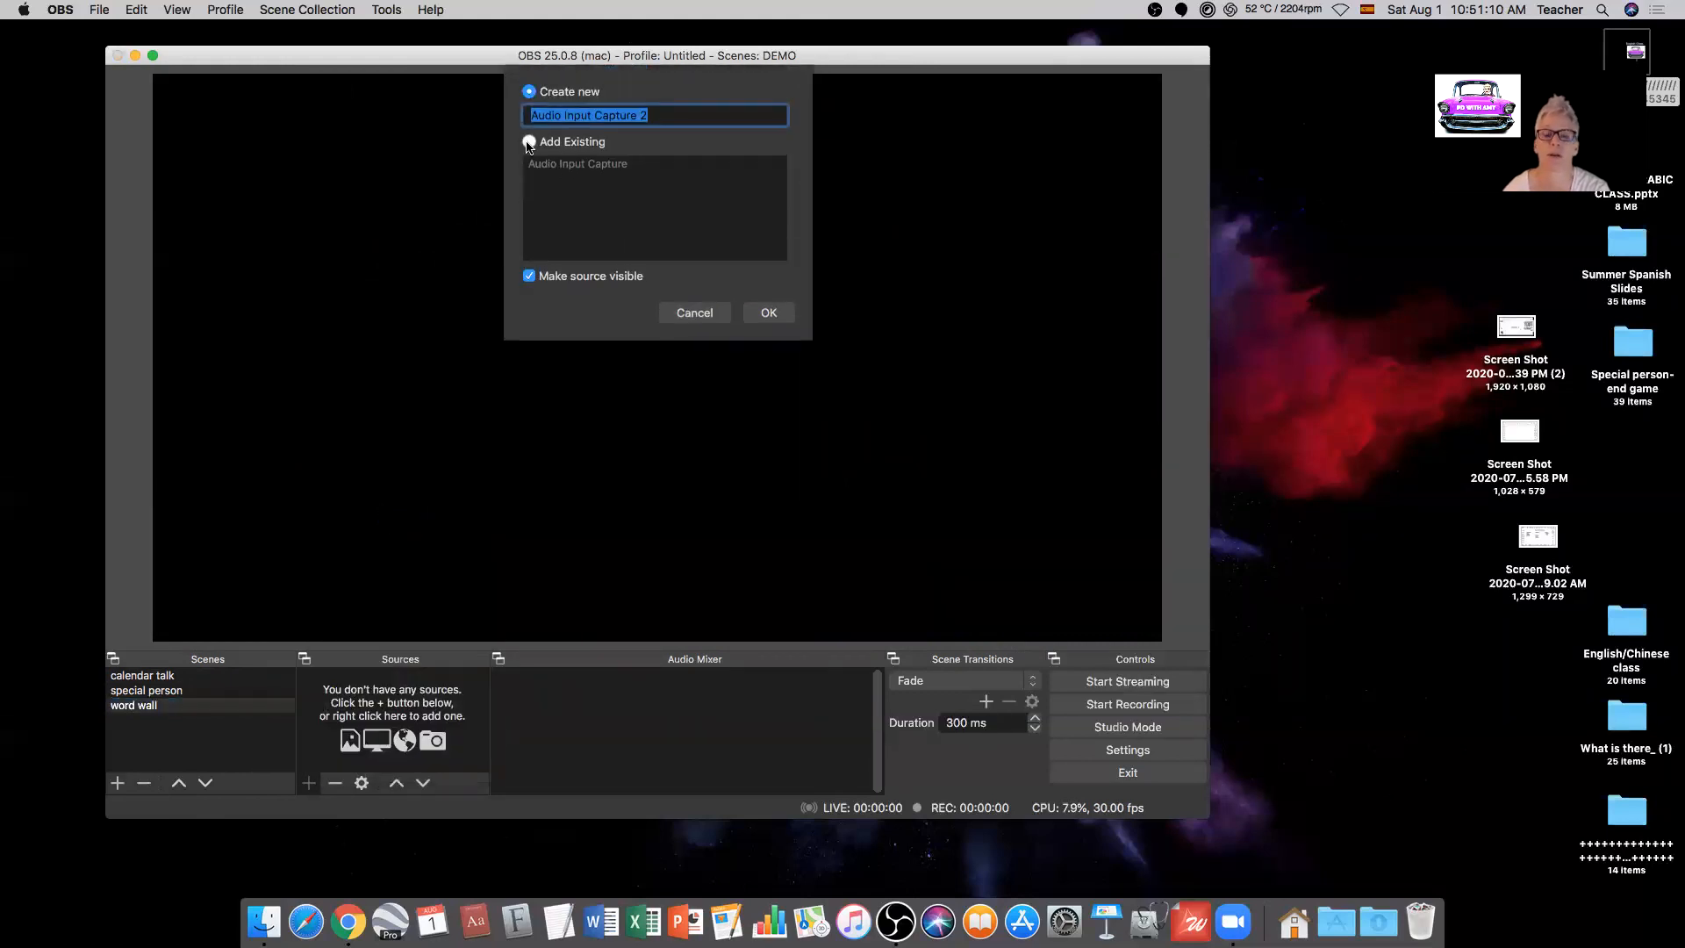
pyautogui.click(529, 143)
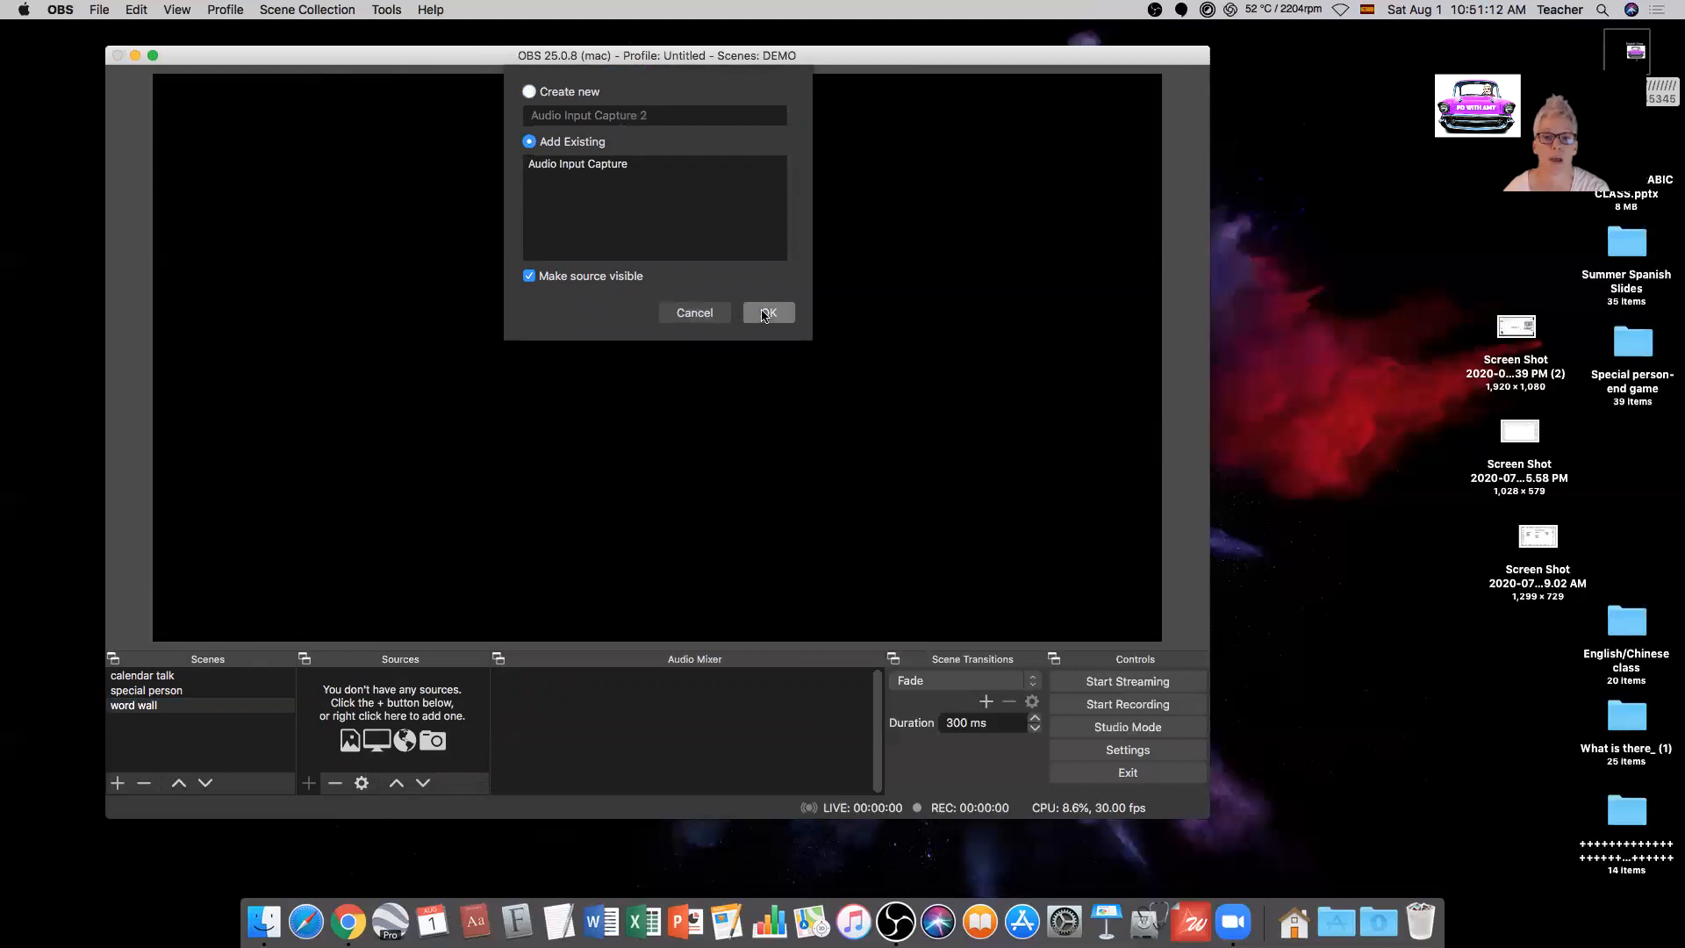
pyautogui.click(584, 166)
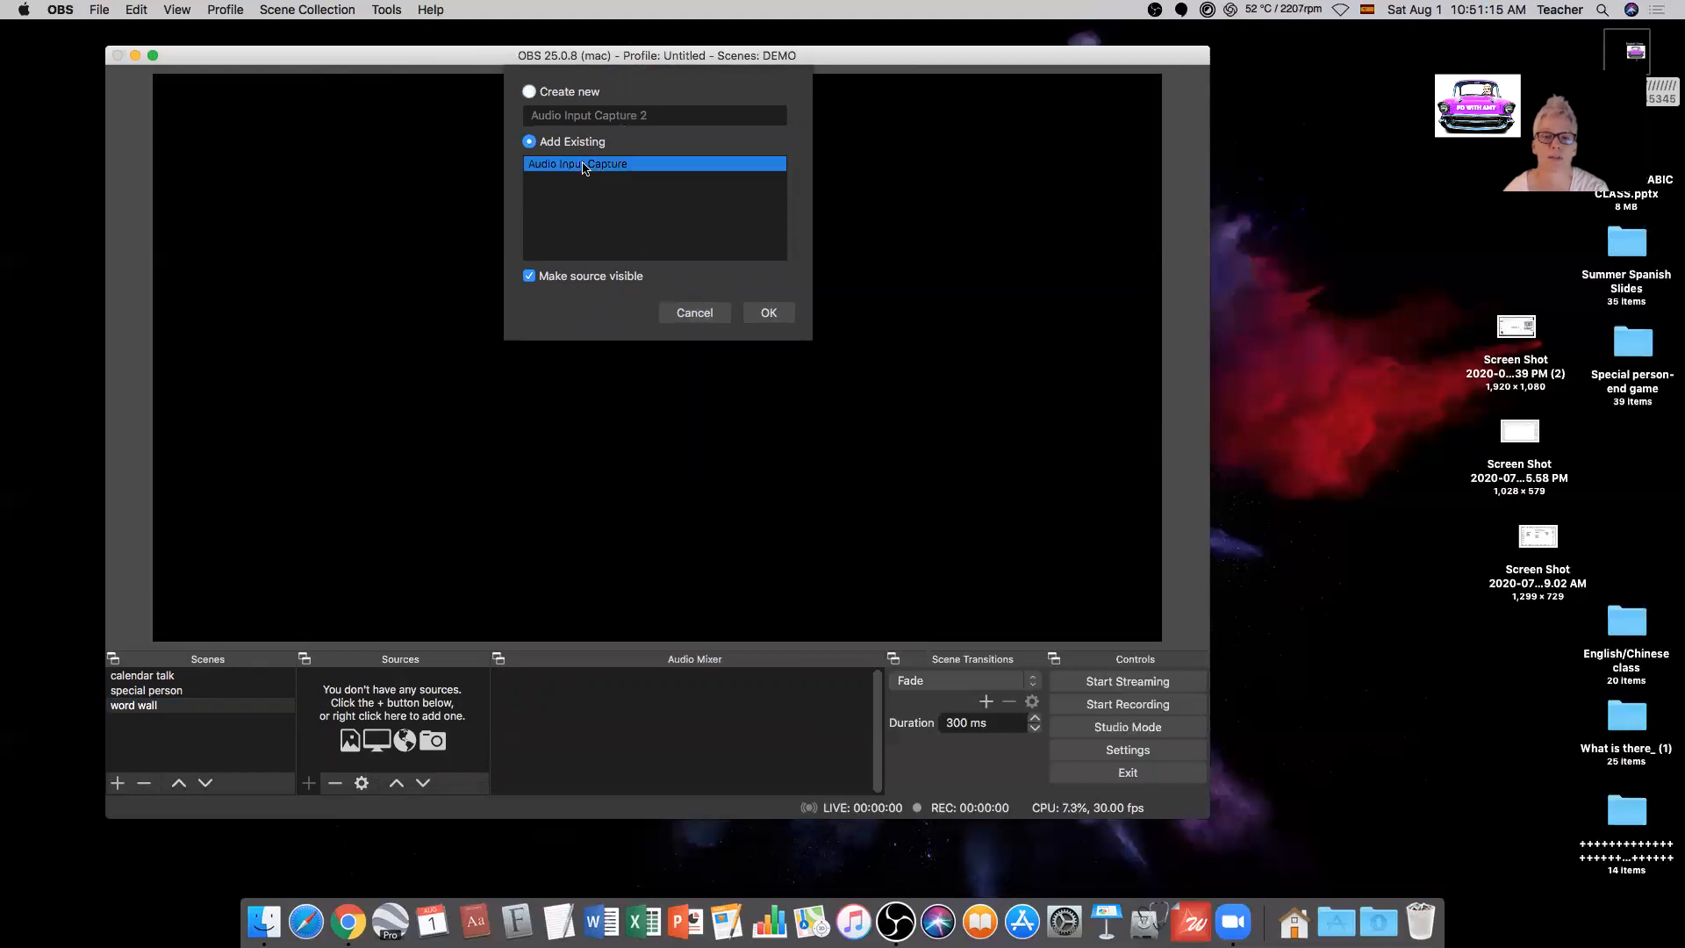
pyautogui.click(767, 314)
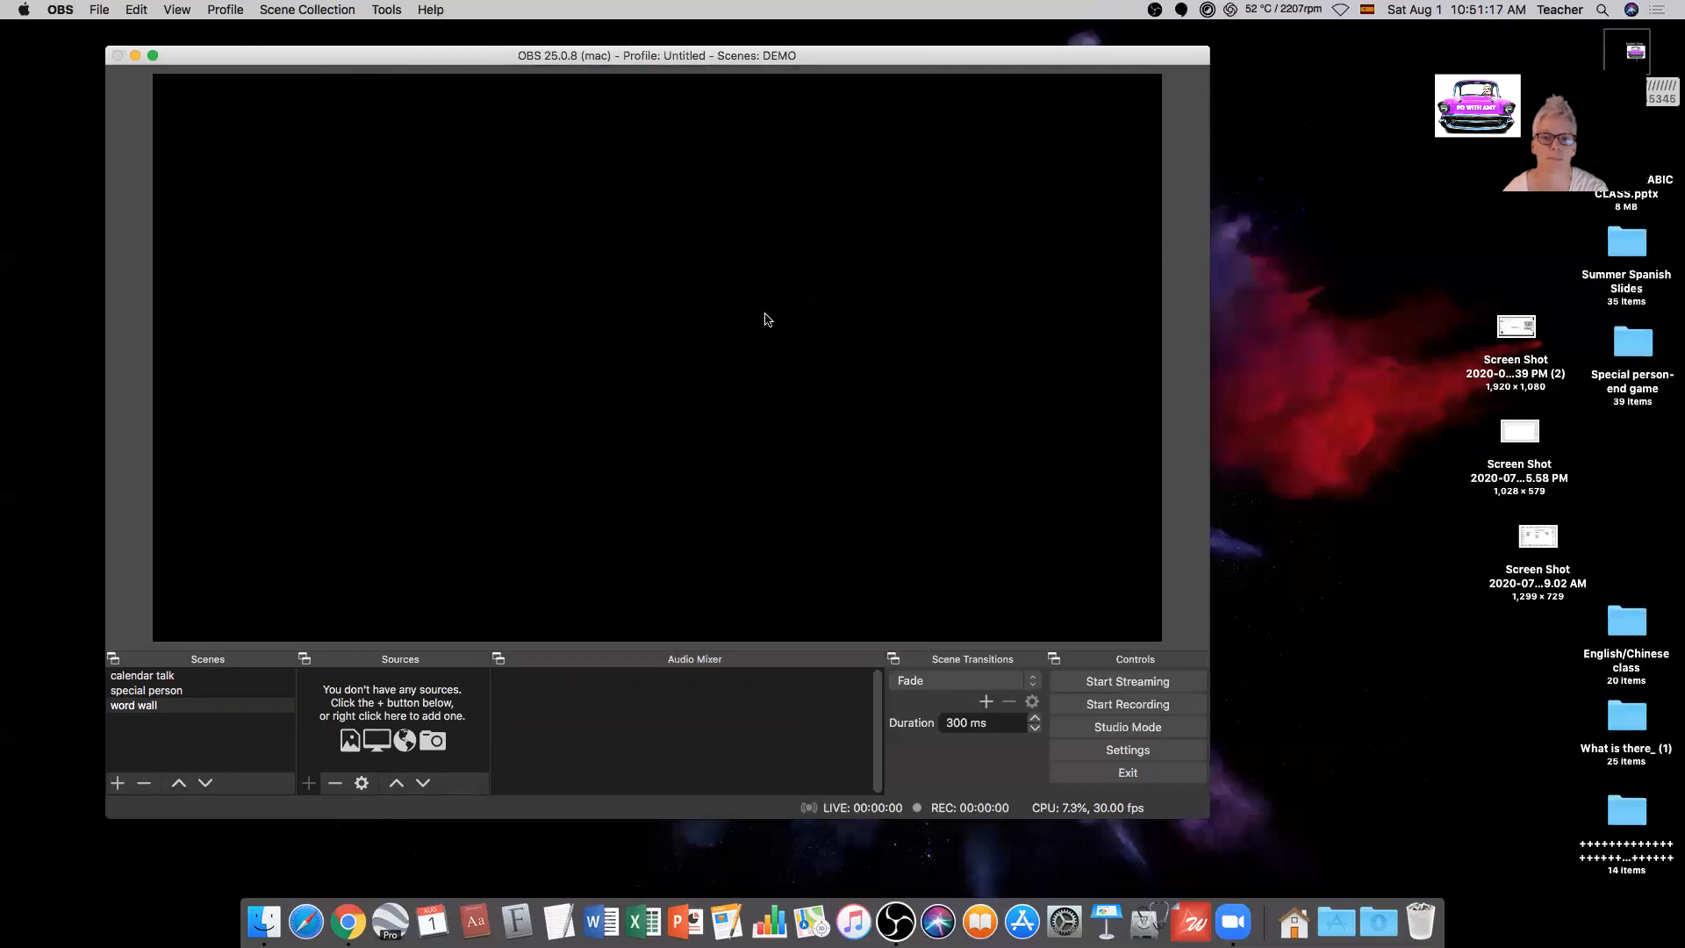
# Step: Add the existing Video Capture Device source to the word wall scene
pyautogui.click(307, 783)
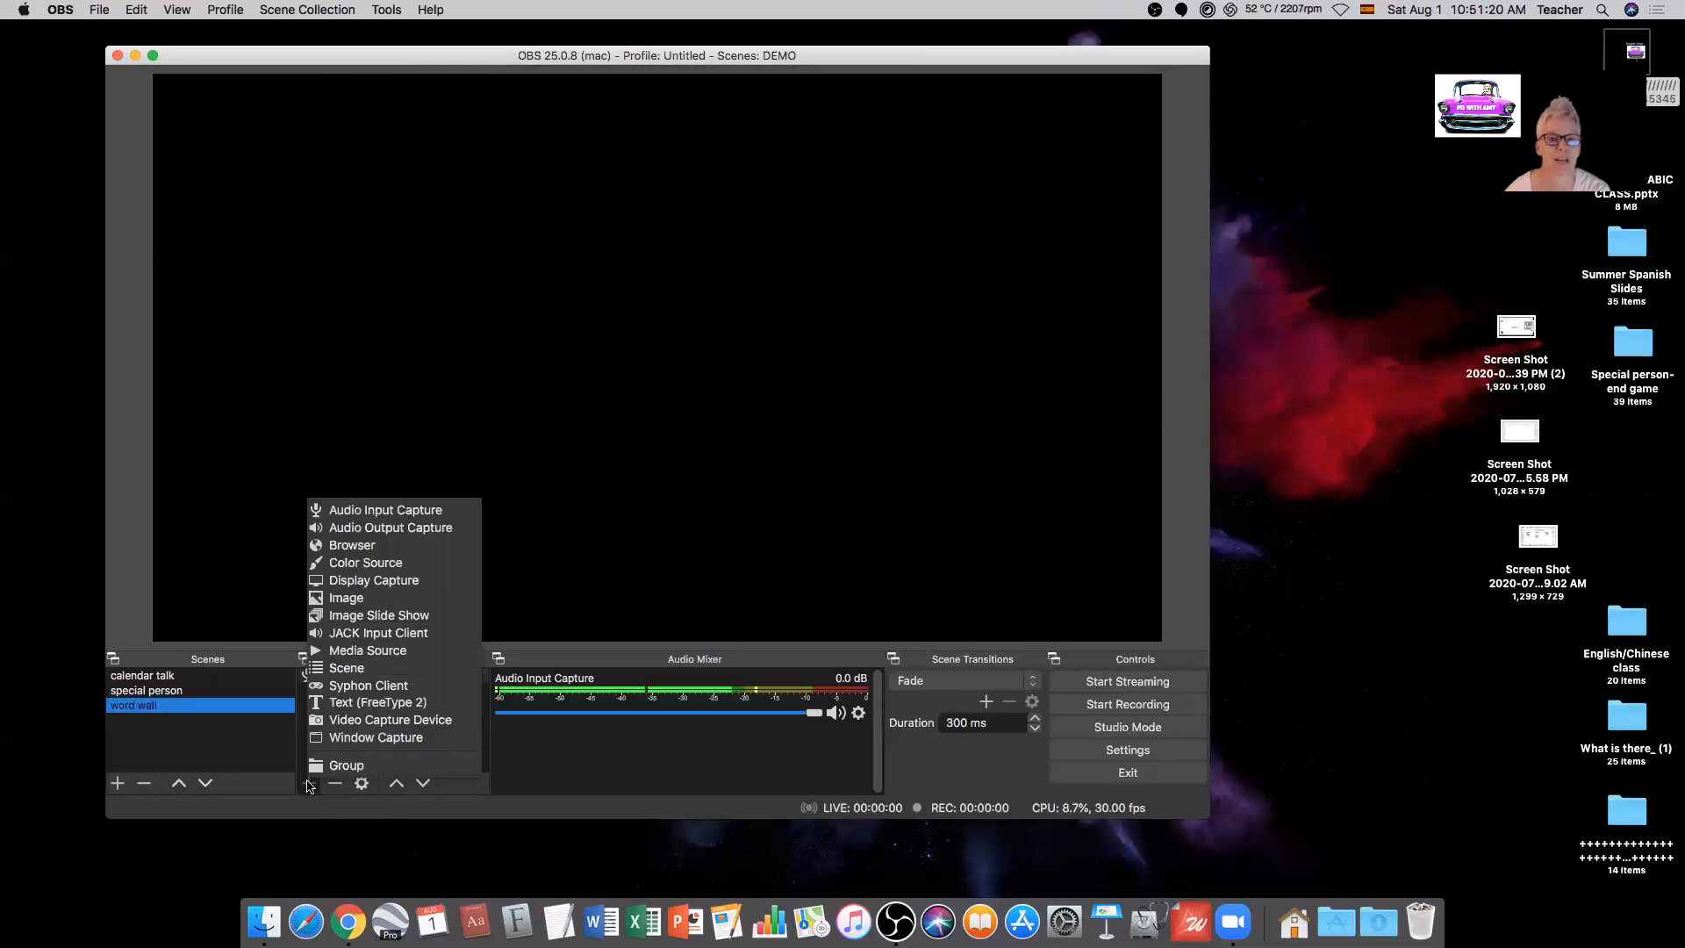
pyautogui.click(352, 719)
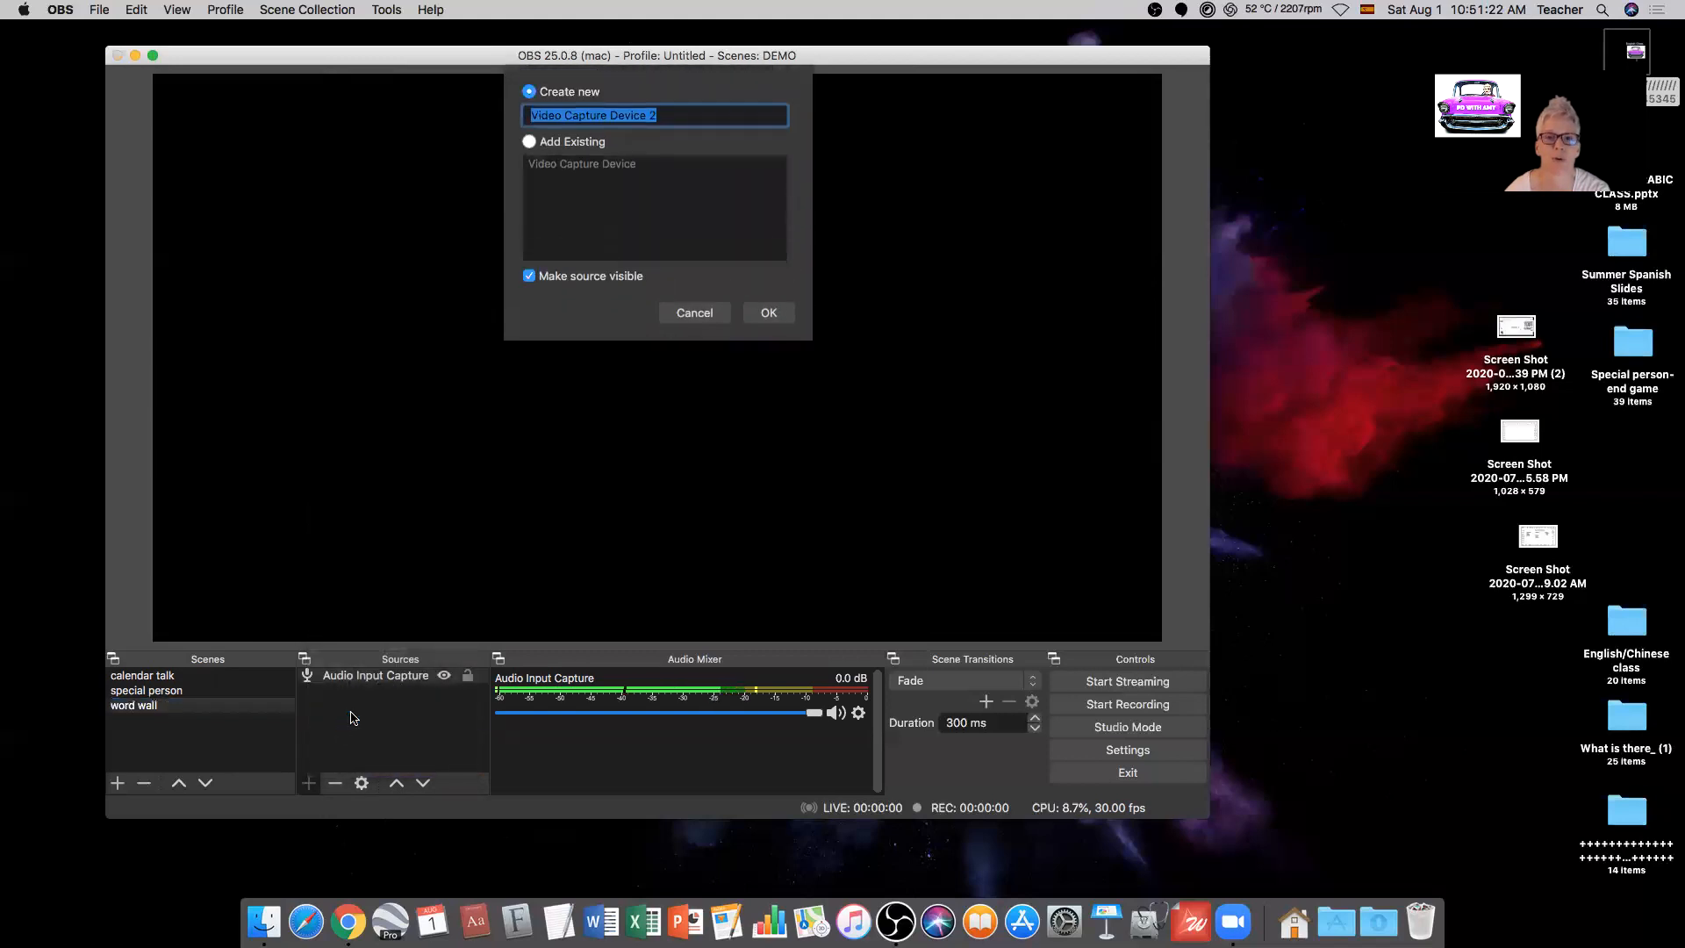
pyautogui.click(530, 143)
pyautogui.click(540, 165)
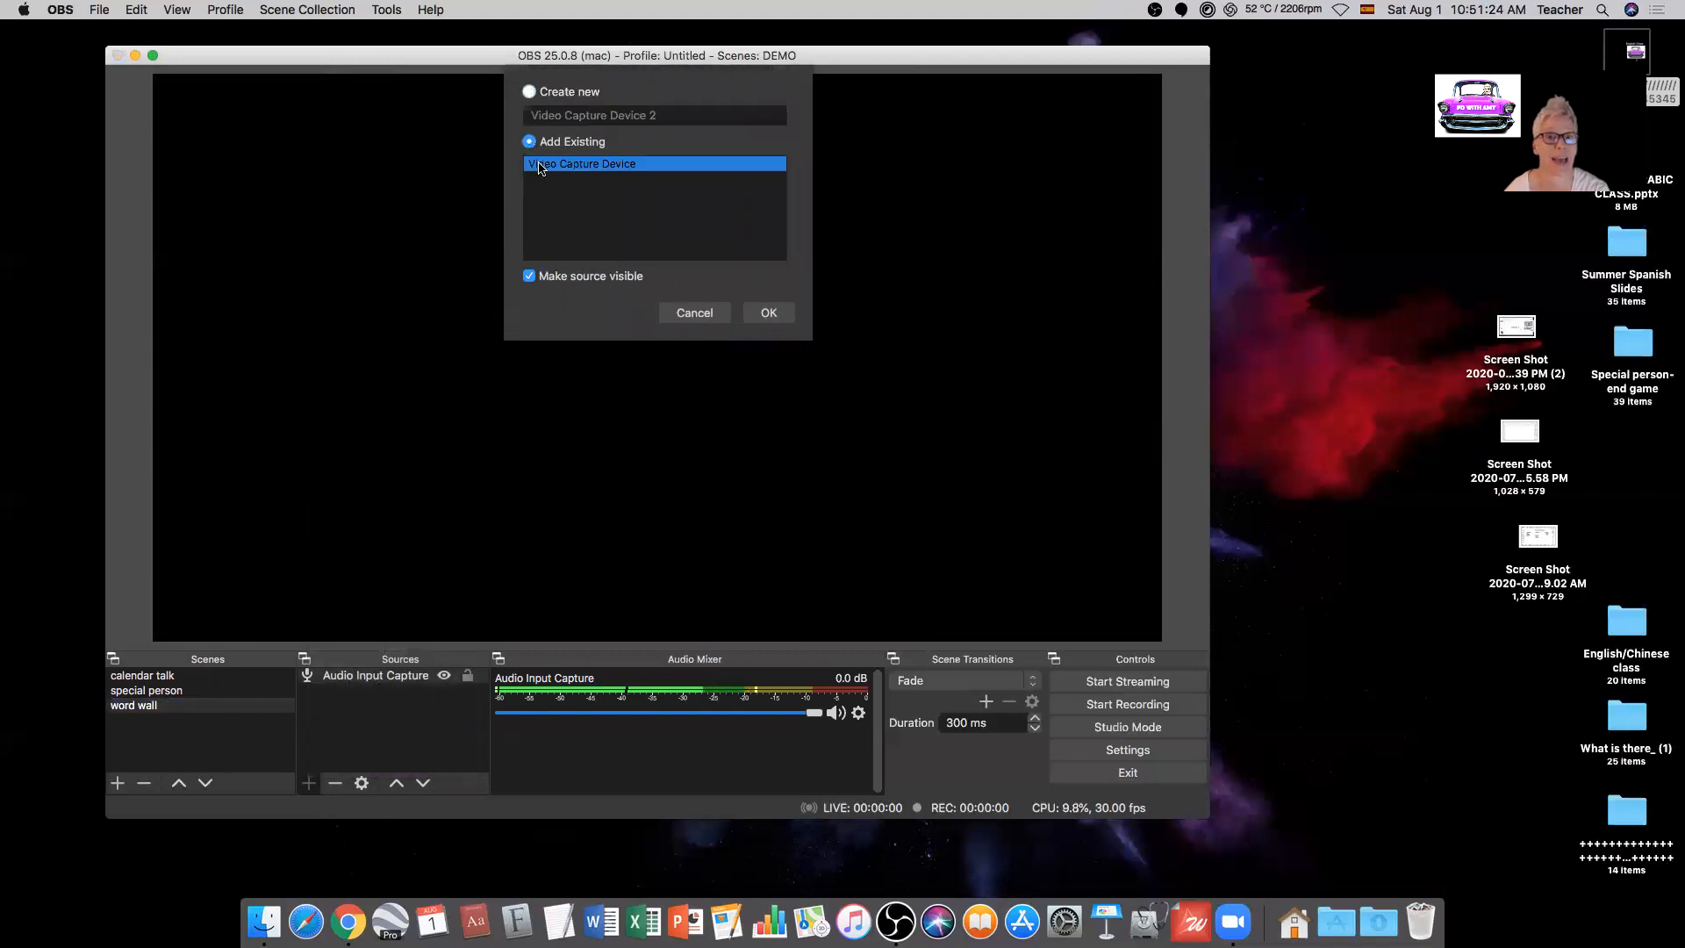
pyautogui.click(767, 313)
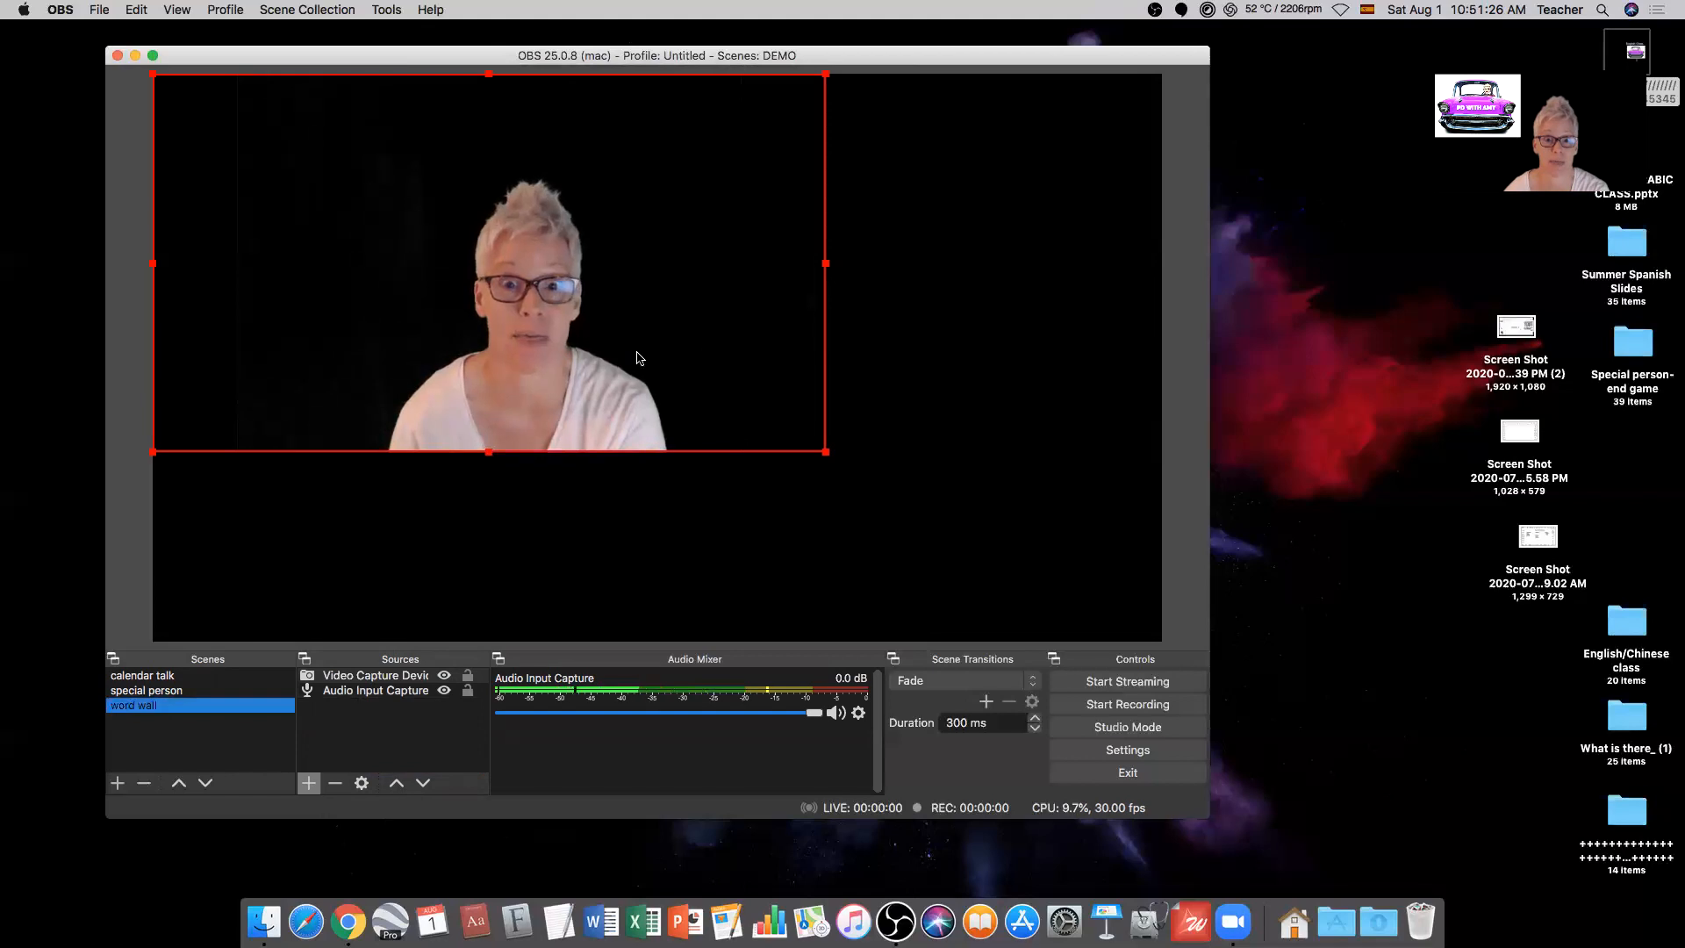
# Step: Enlarge the webcam source from its lower corner to fill the whole word wall canvas
pyautogui.click(824, 459)
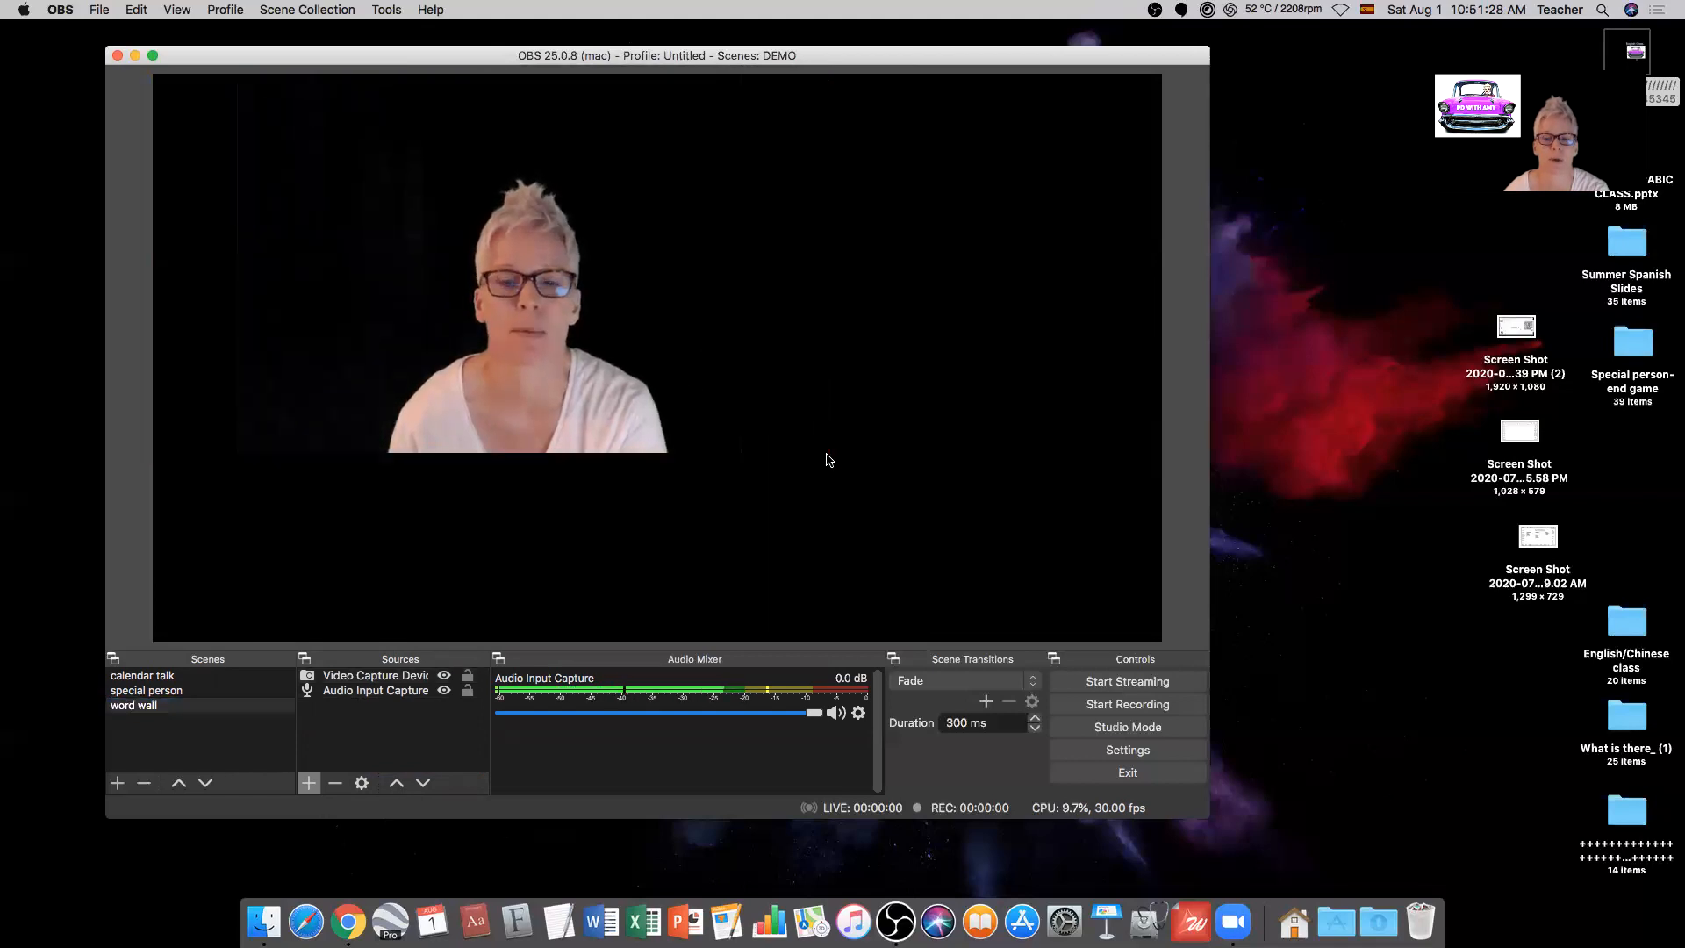
pyautogui.click(762, 428)
pyautogui.moveTo(825, 453); pyautogui.dragTo(1158, 650)
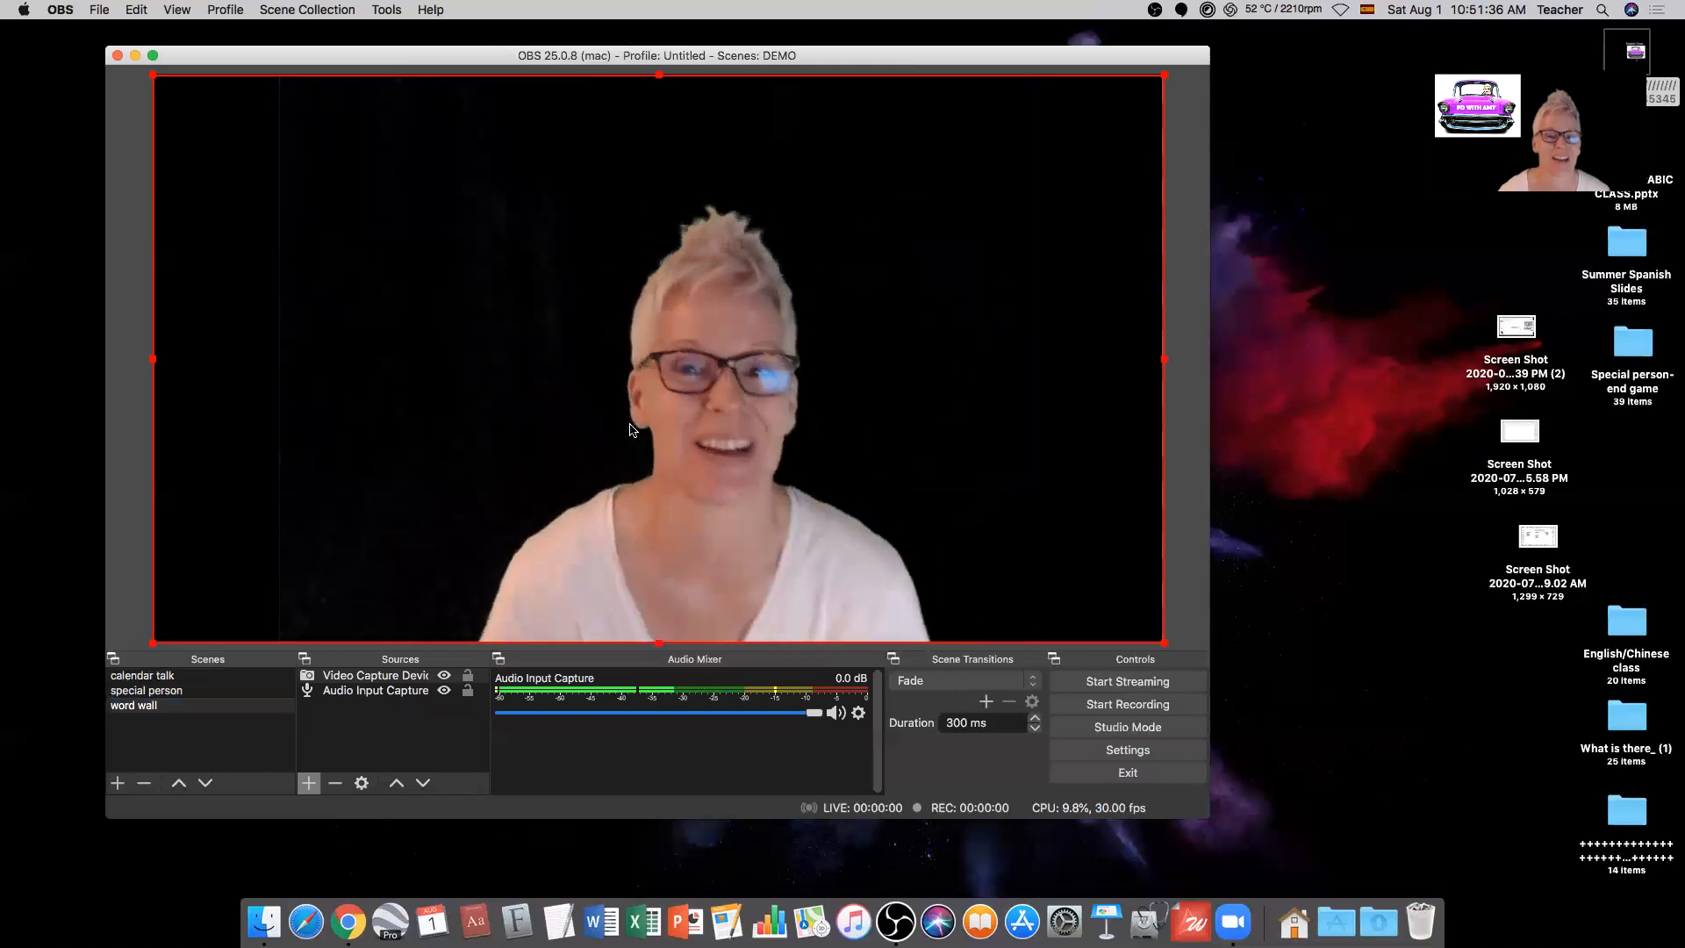
# Step: Create a new image source named "3rd person present" in the word wall scene
pyautogui.click(309, 785)
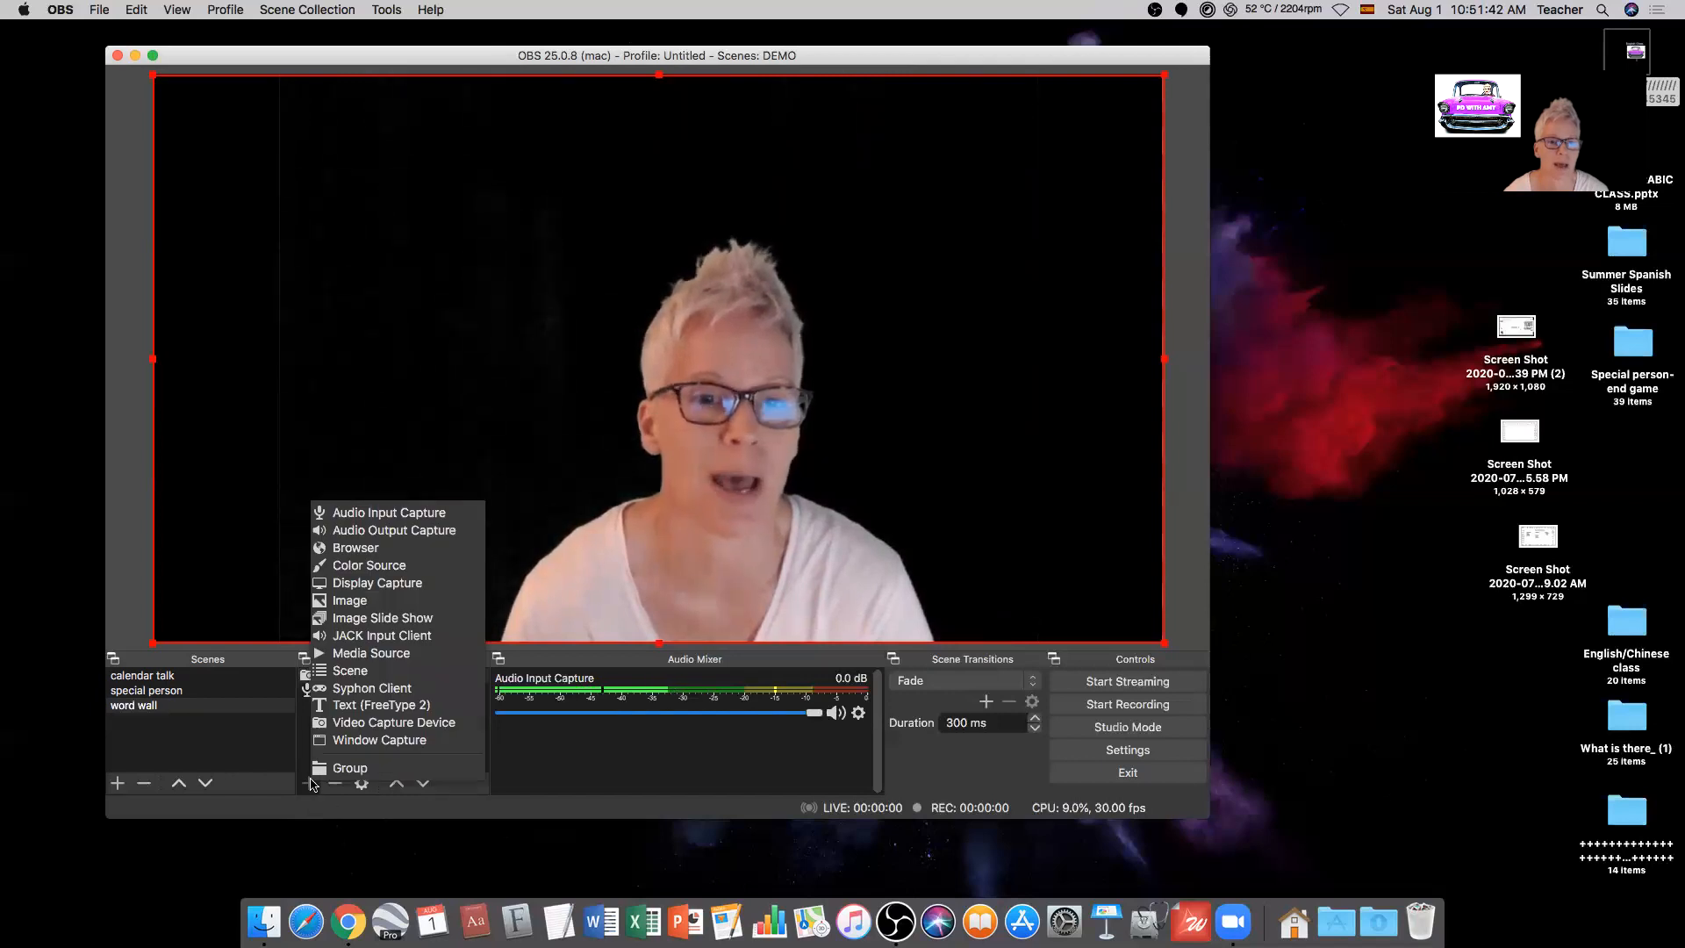
pyautogui.click(349, 602)
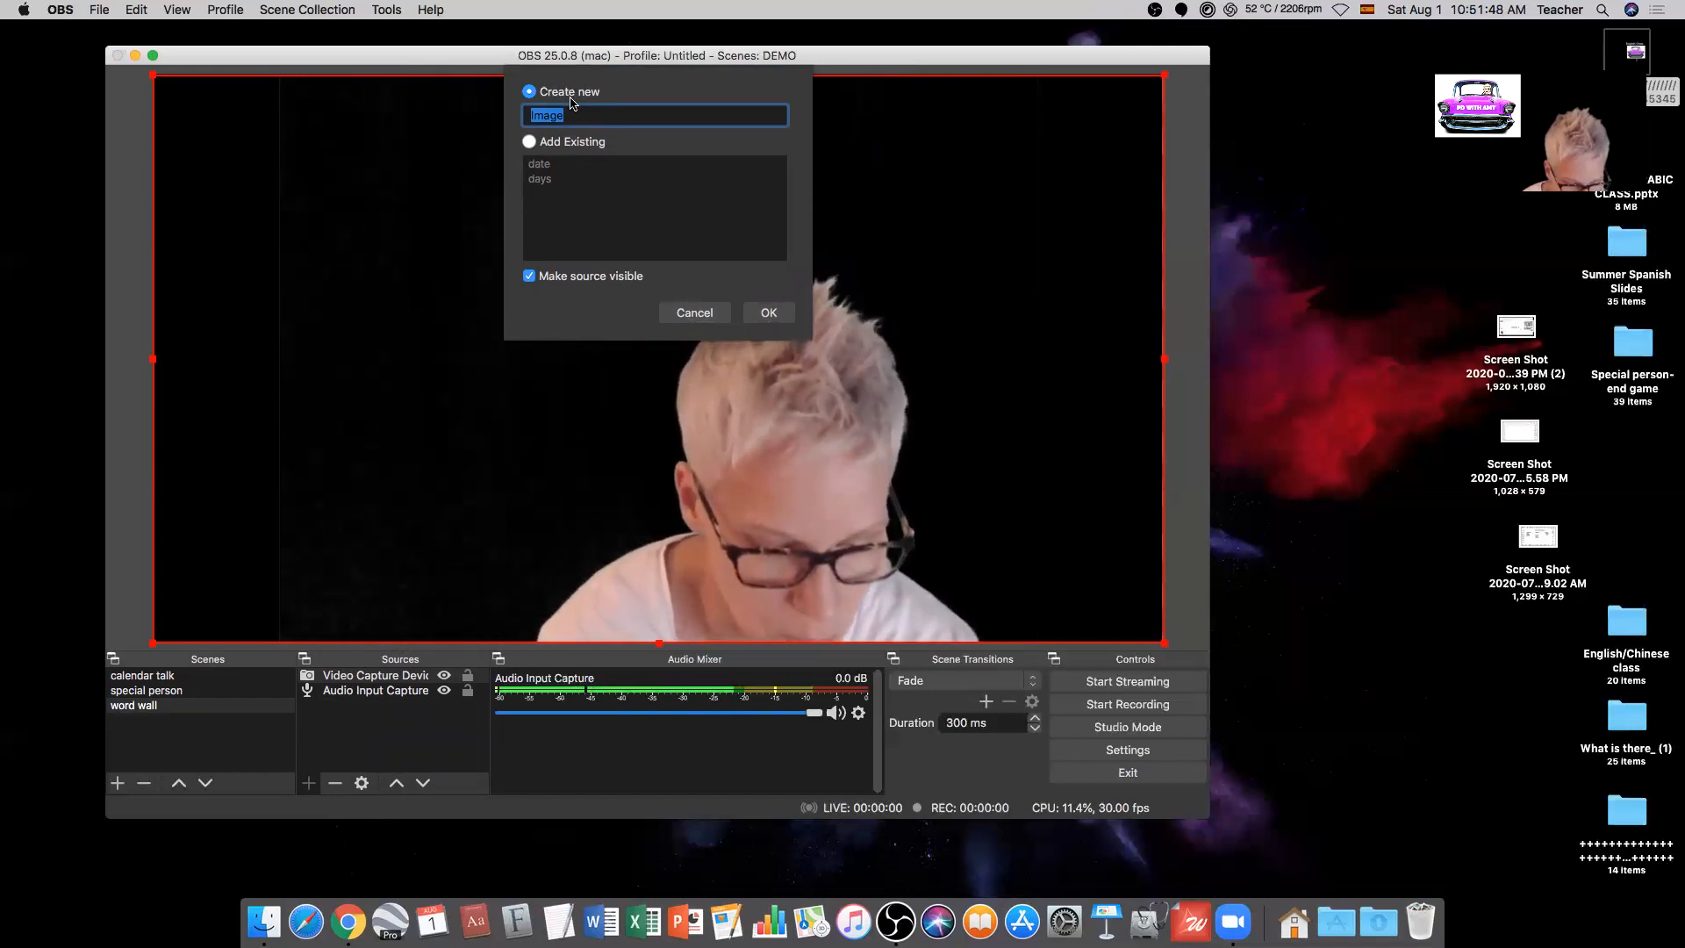
pyautogui.write('3rd')
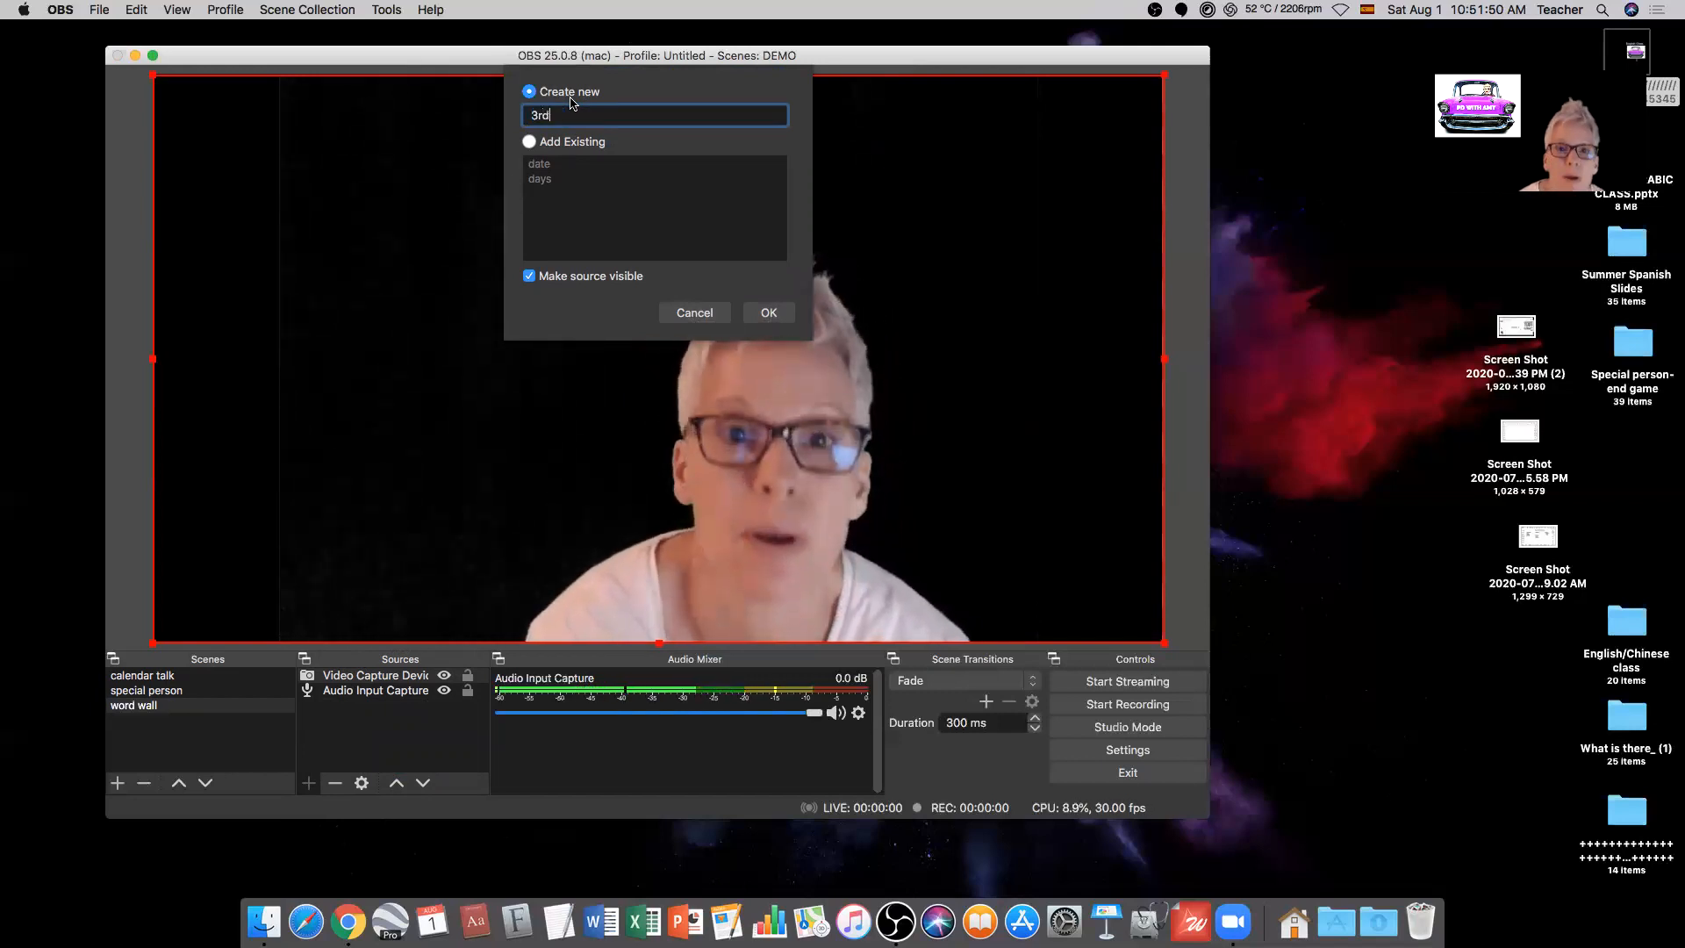
pyautogui.write(' perso')
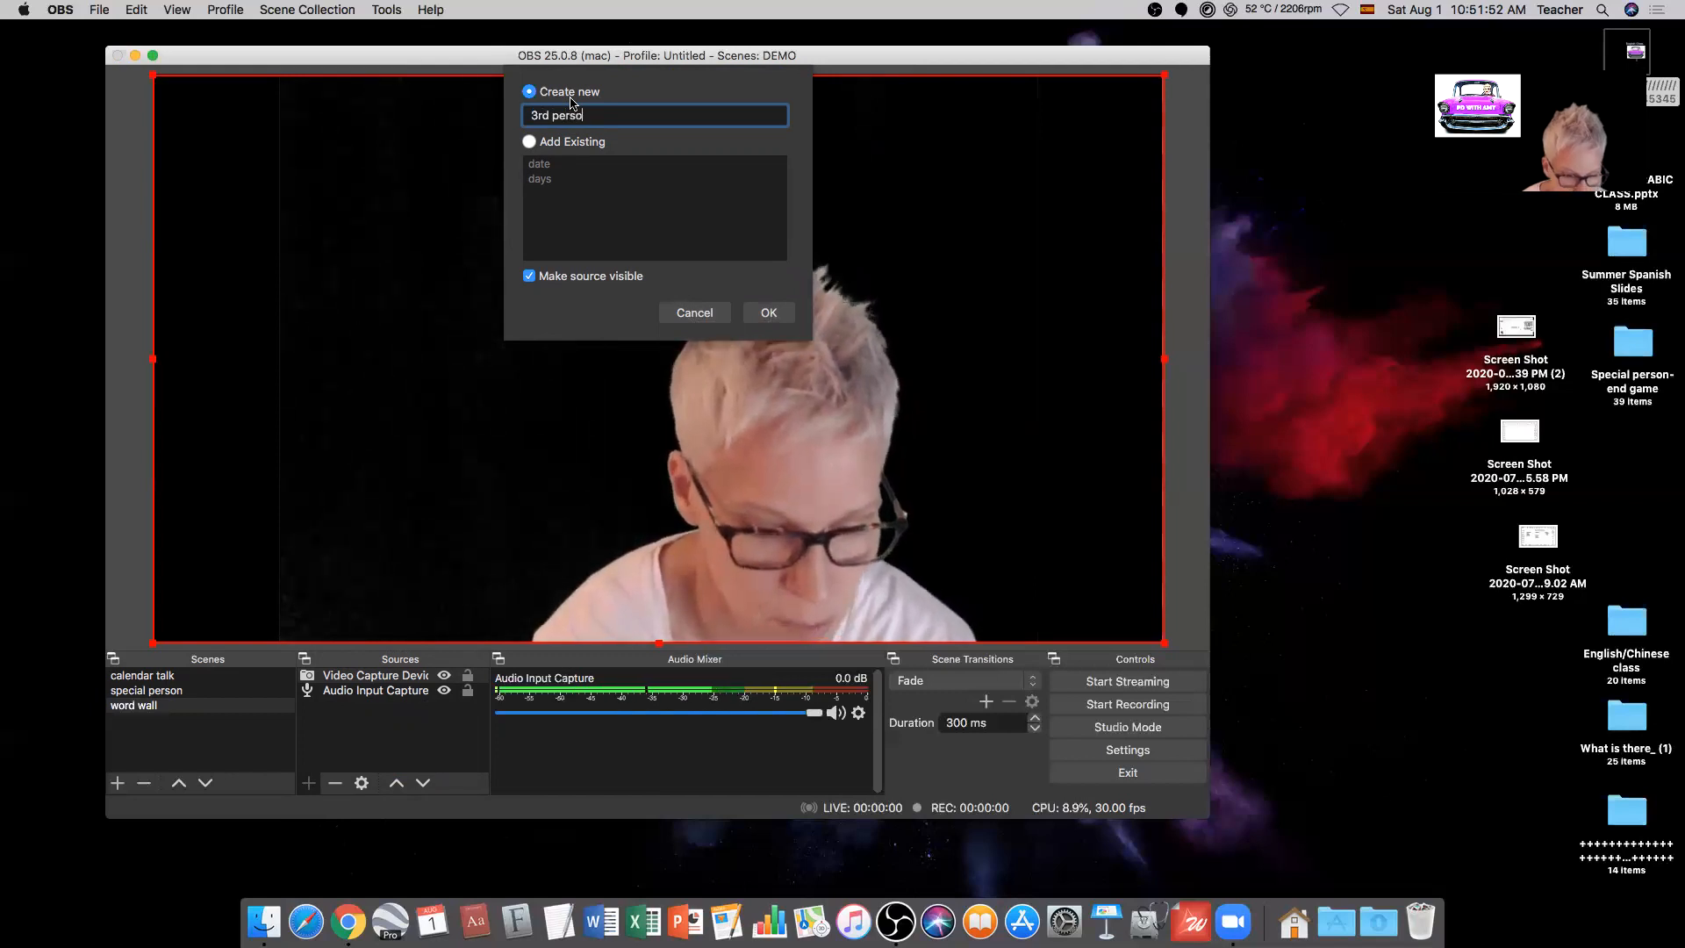
pyautogui.write('n present')
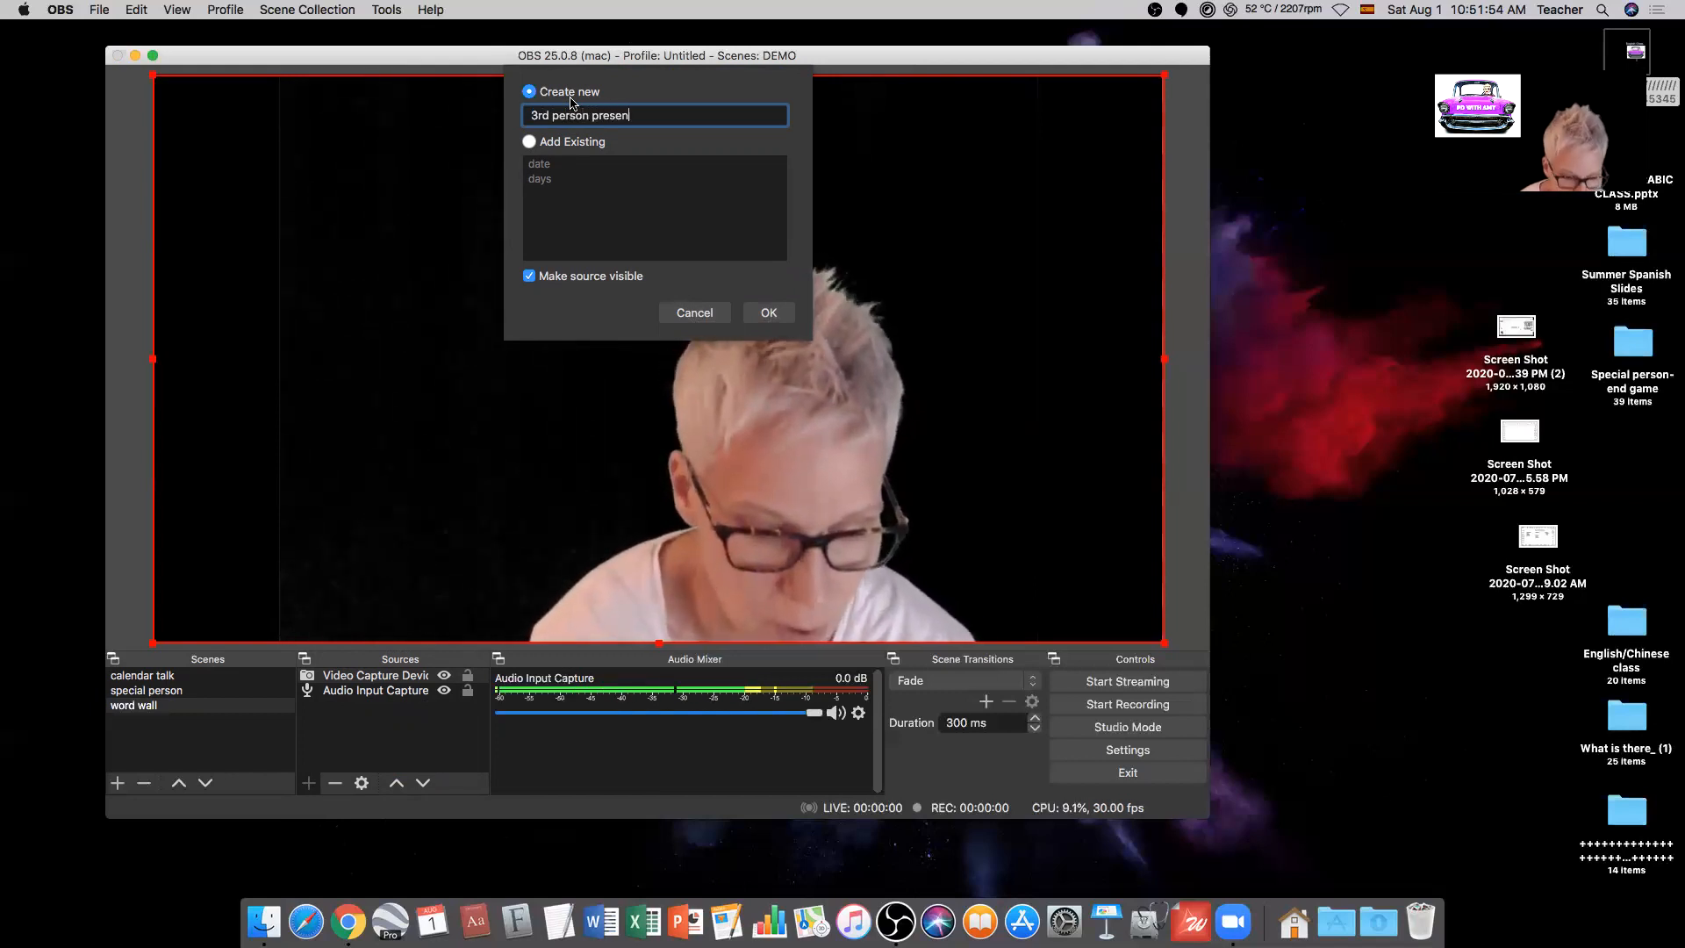
pyautogui.click(769, 312)
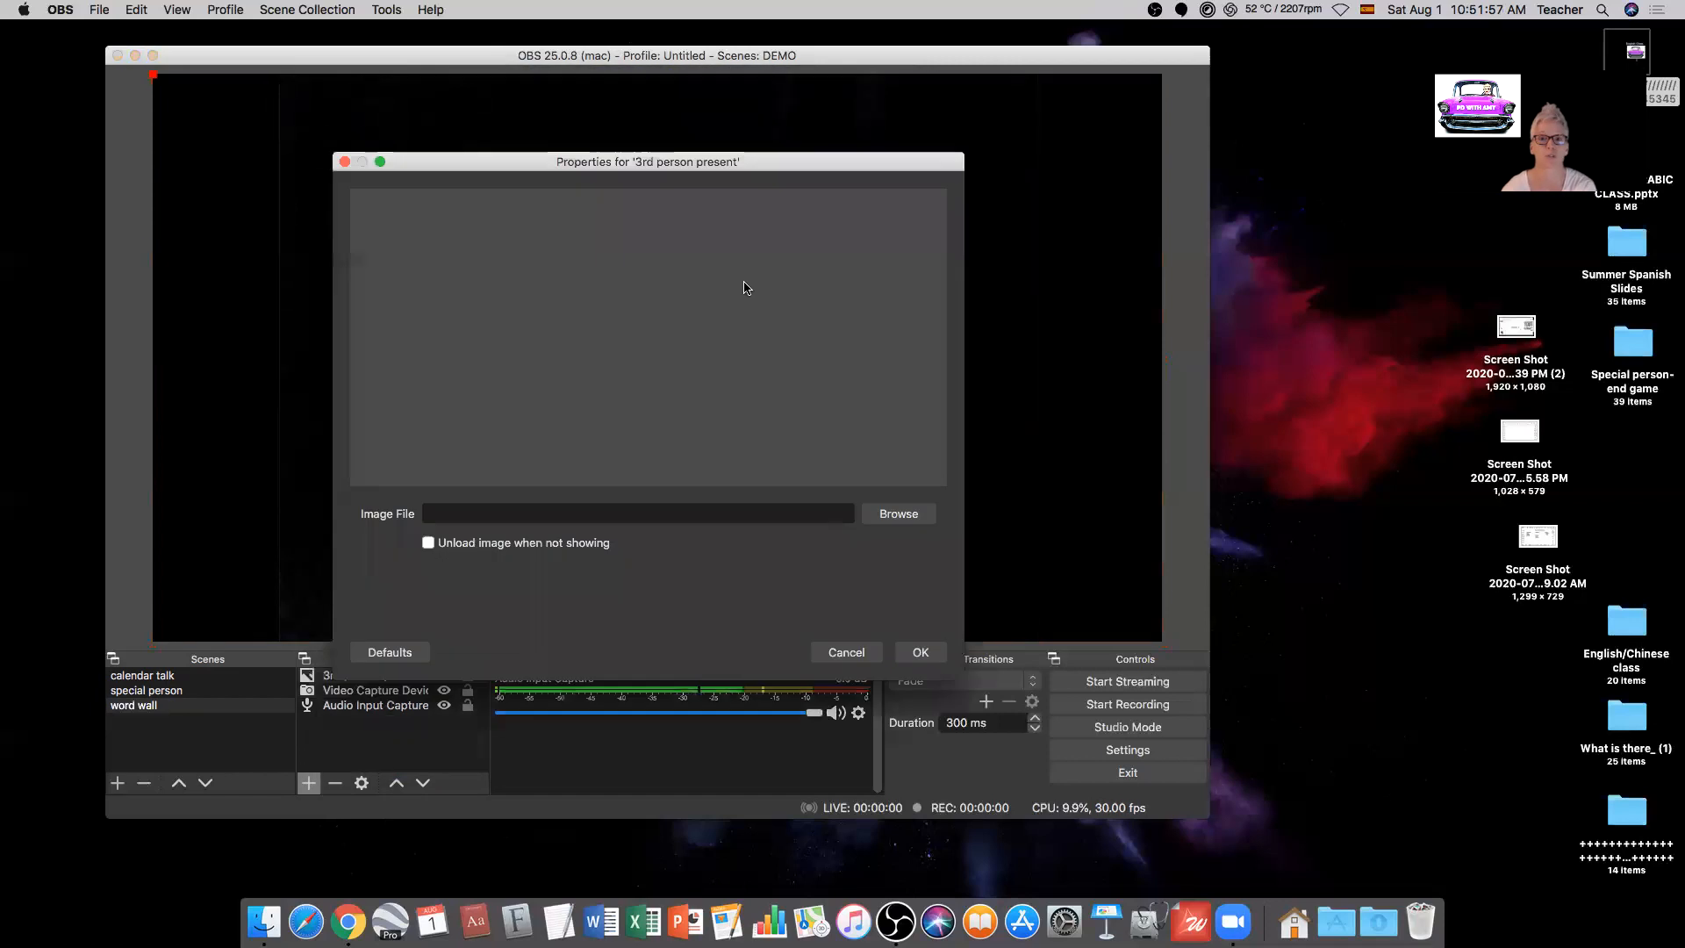
# Step: Load "3rd person present.png" from the BACKGROUNDS folder on iCloud Drive into the image source and accept its properties
pyautogui.click(901, 518)
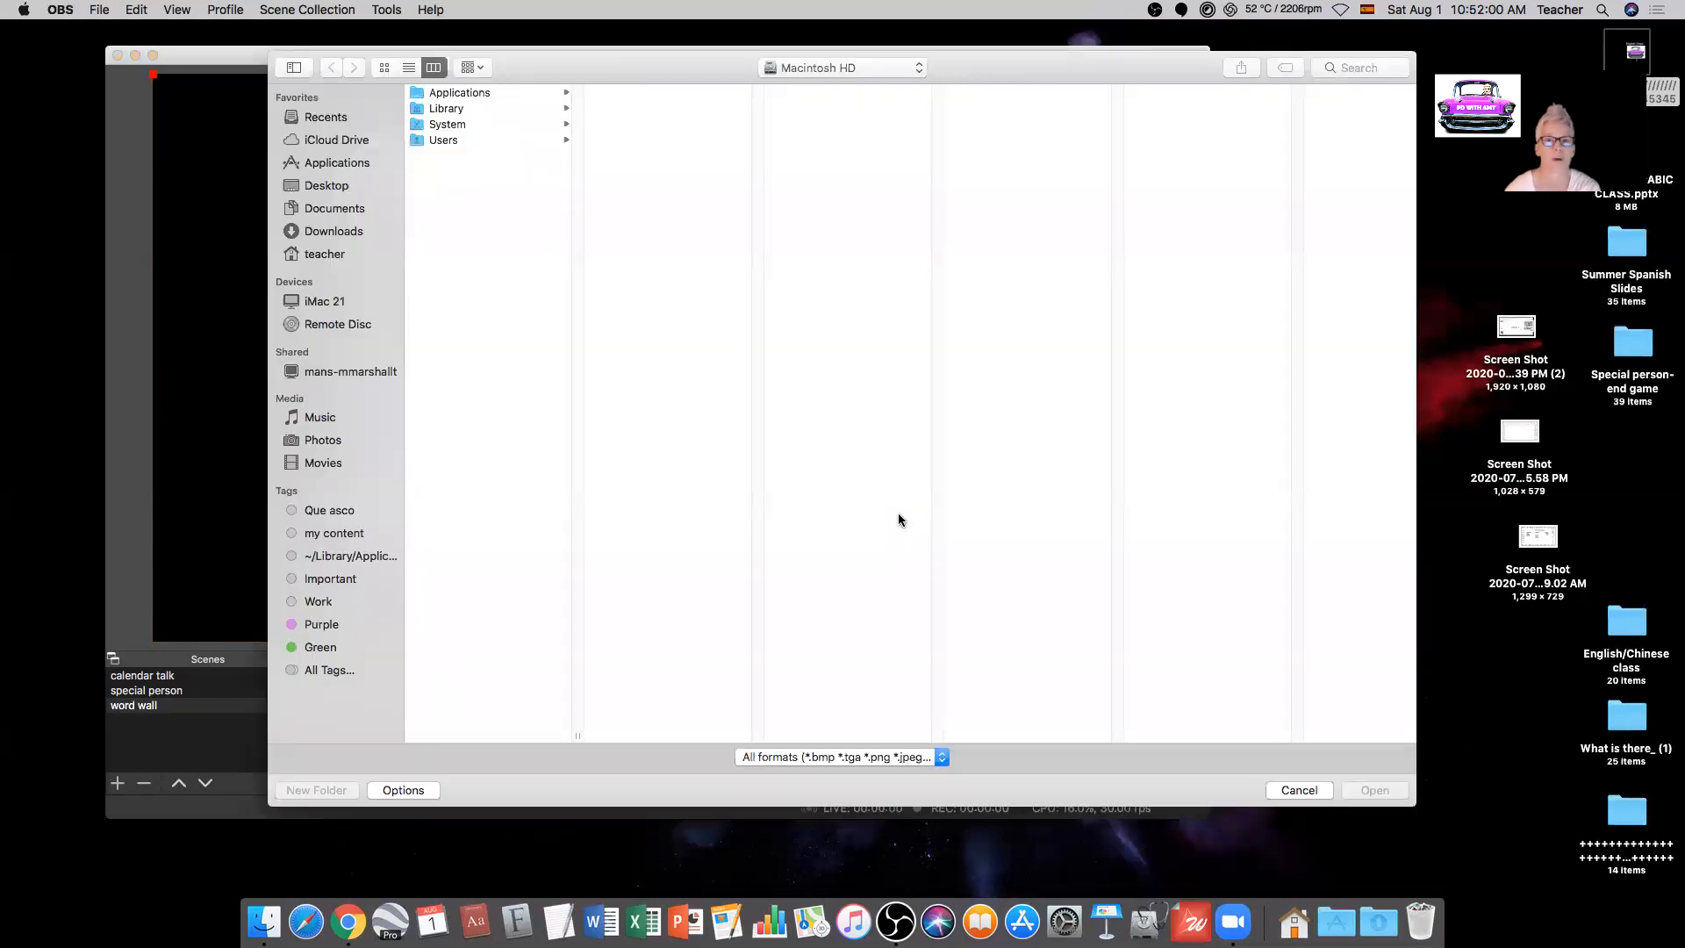
pyautogui.click(320, 147)
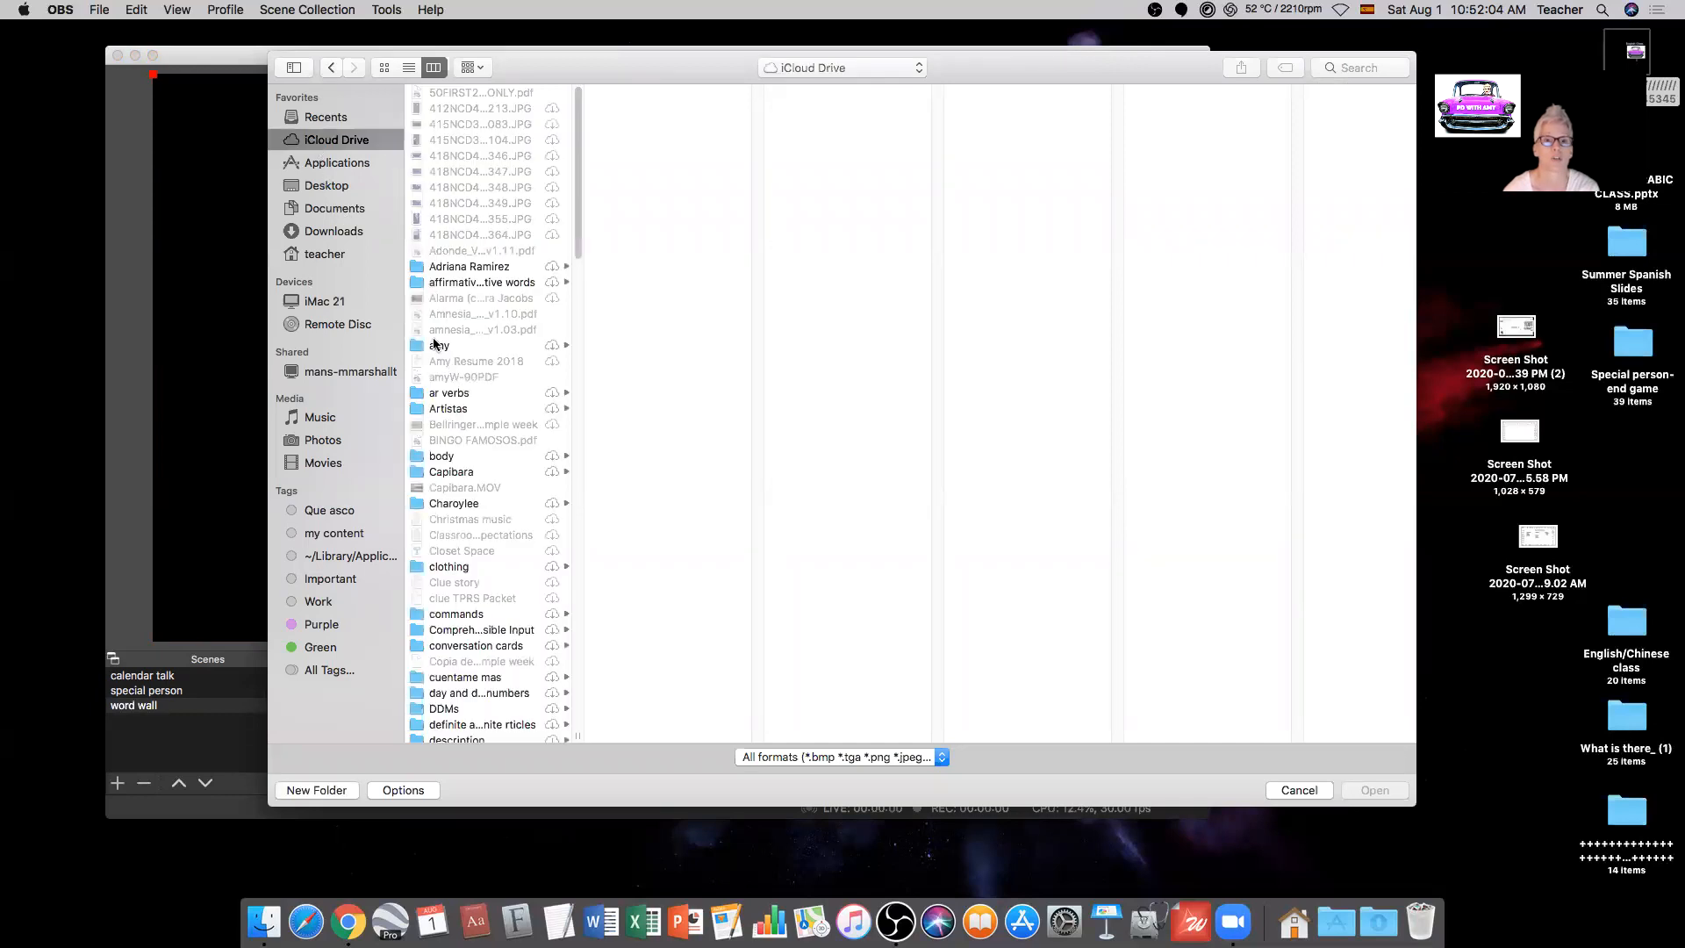
pyautogui.click(439, 346)
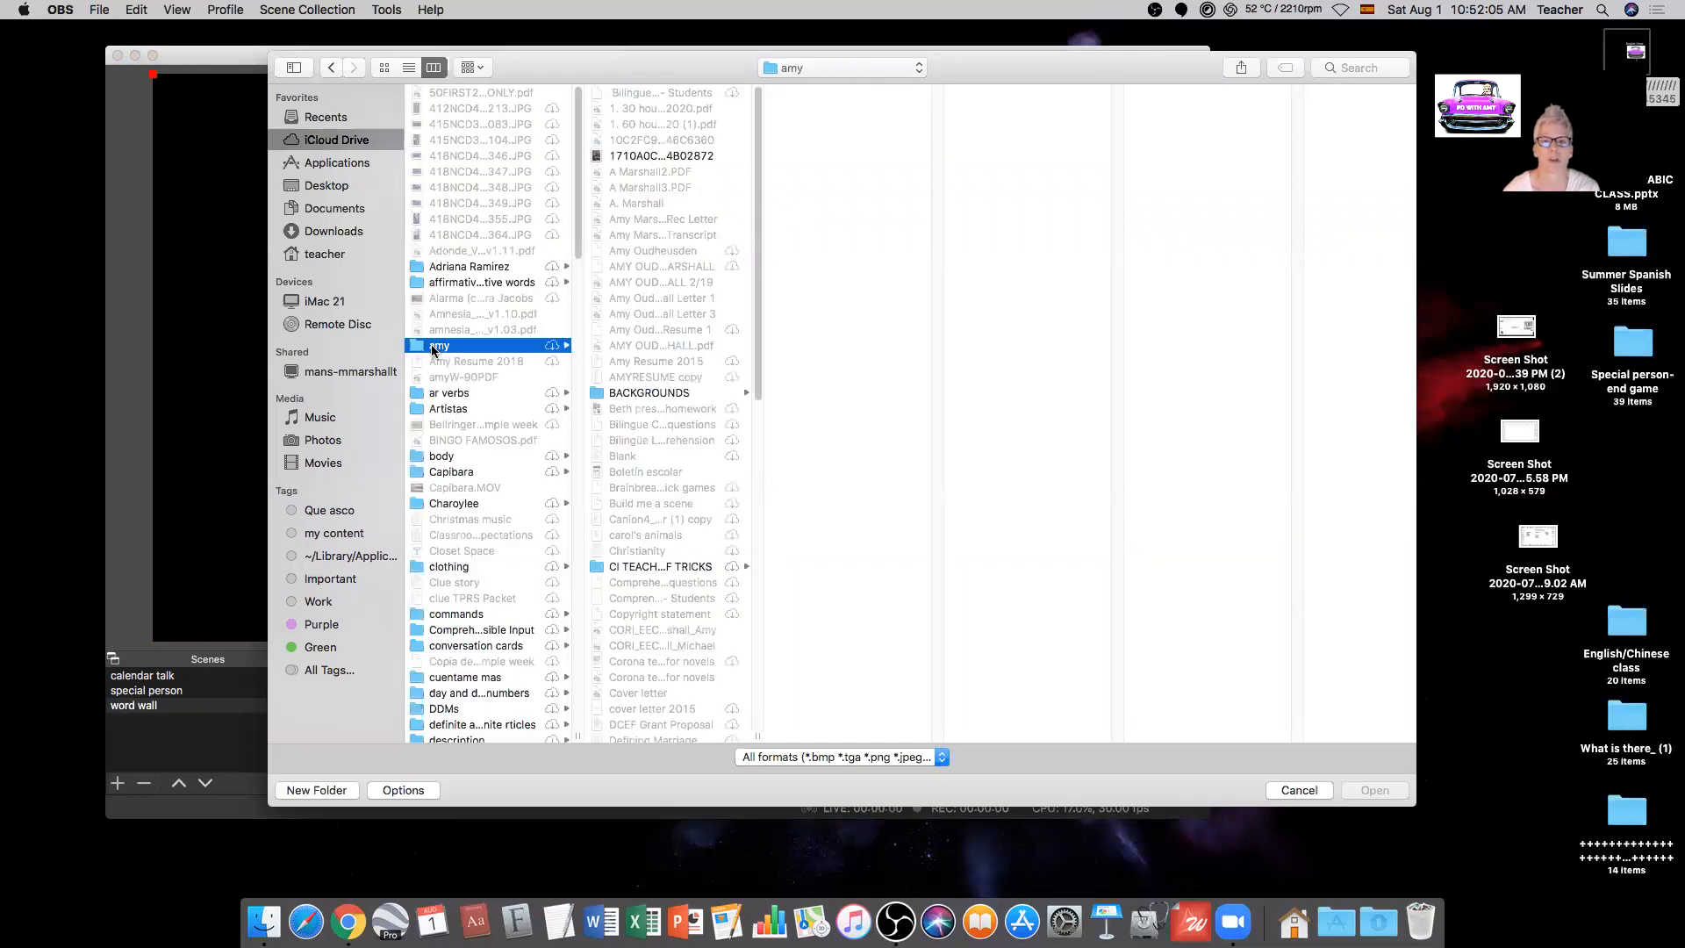
pyautogui.click(638, 393)
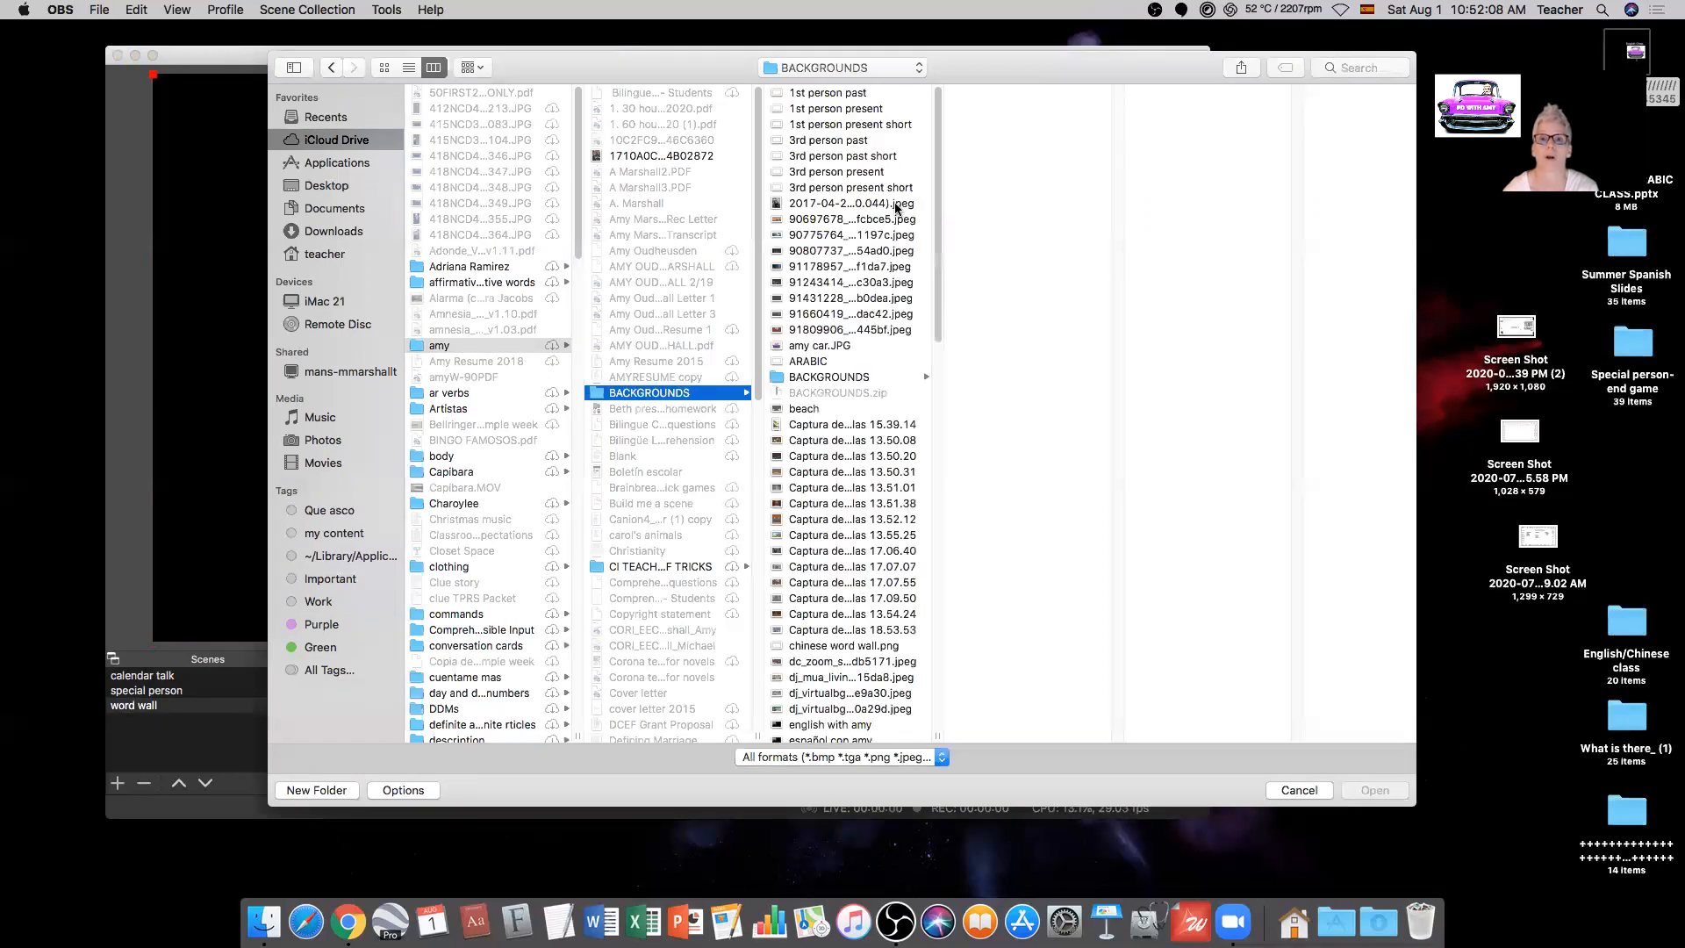
pyautogui.doubleClick(833, 173)
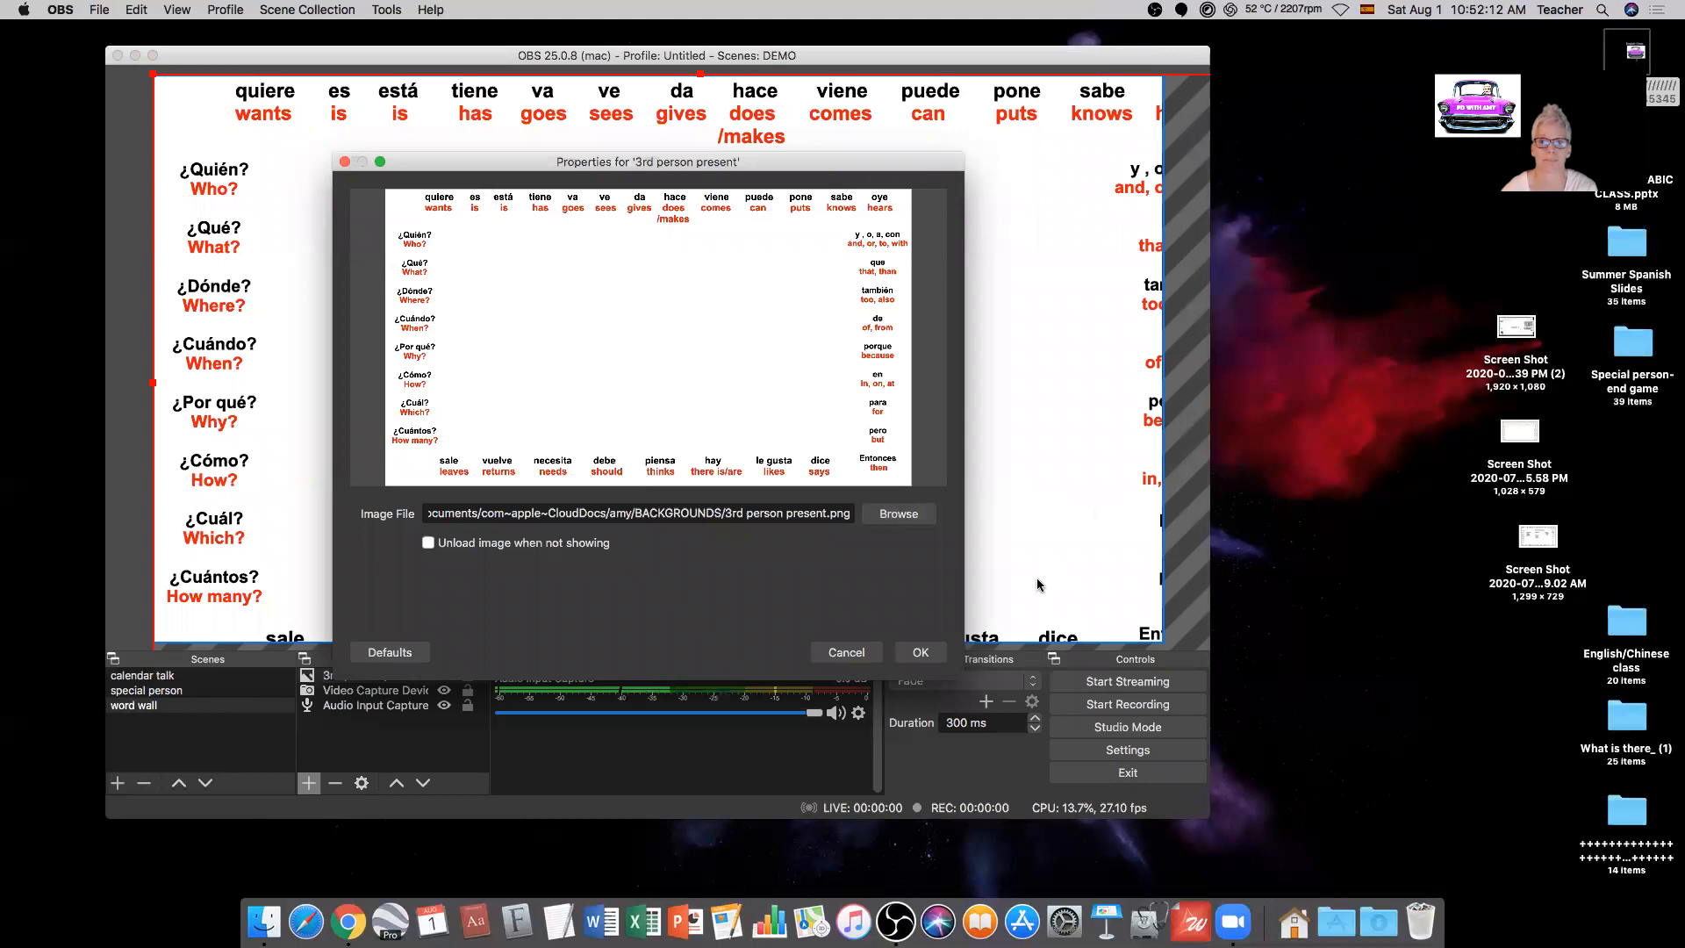
pyautogui.click(921, 653)
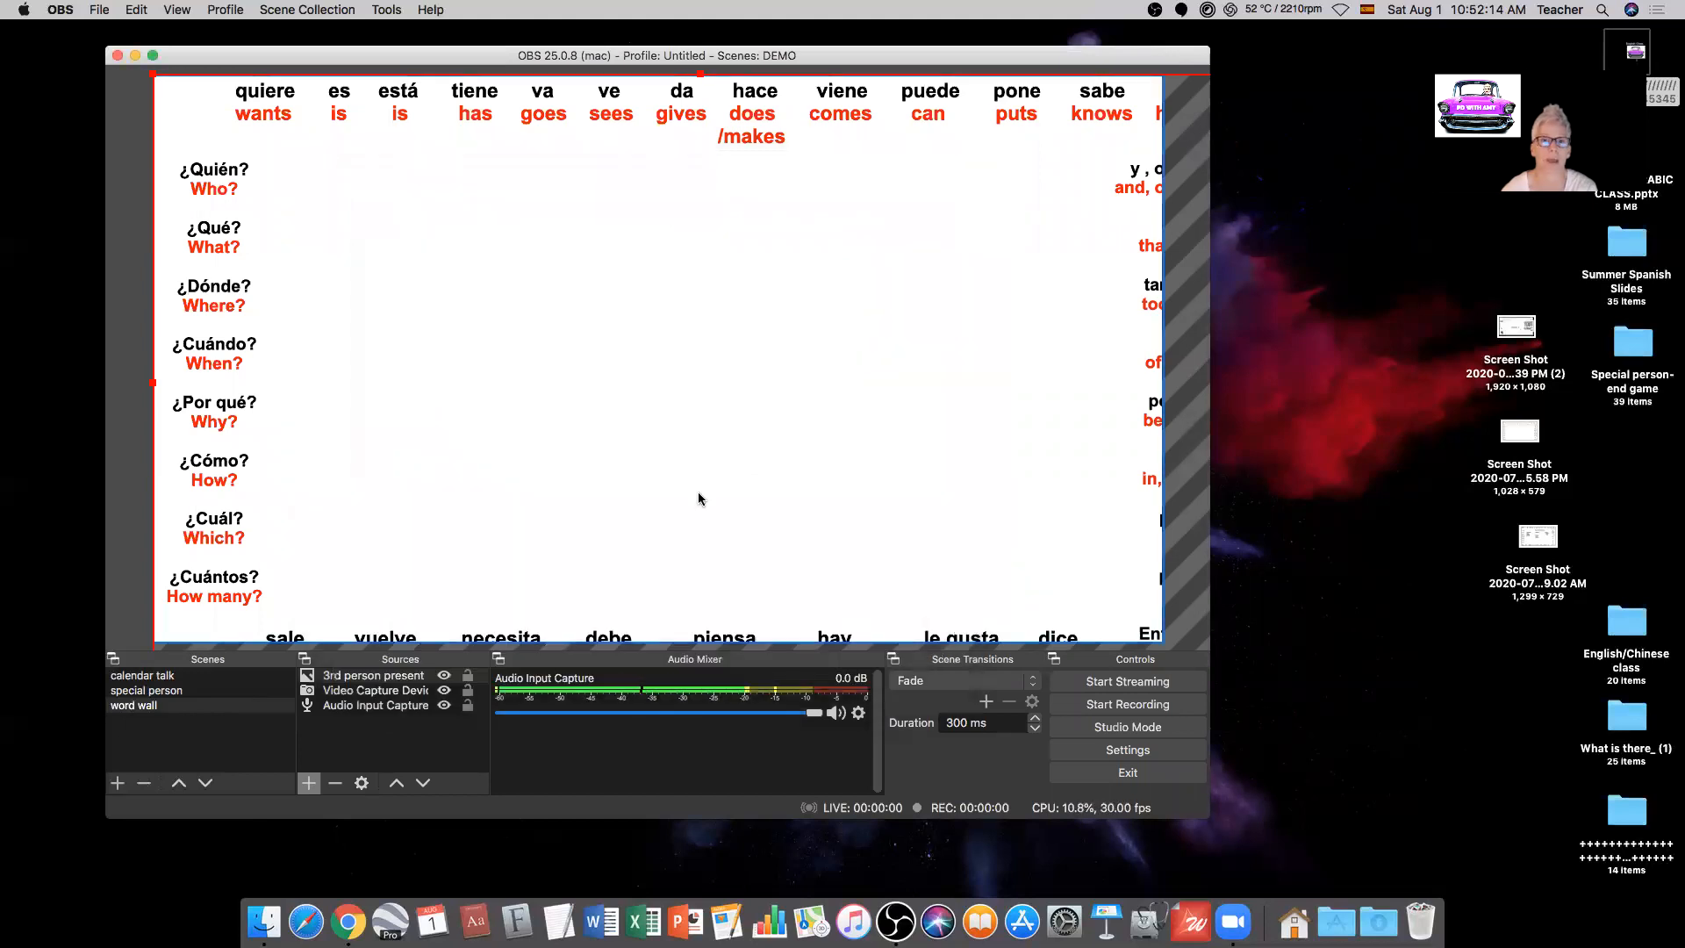
# Step: Scale the "3rd person present" image to fill the word wall canvas and place the Video Capture Device source above it
pyautogui.moveTo(150, 77); pyautogui.dragTo(365, 272)
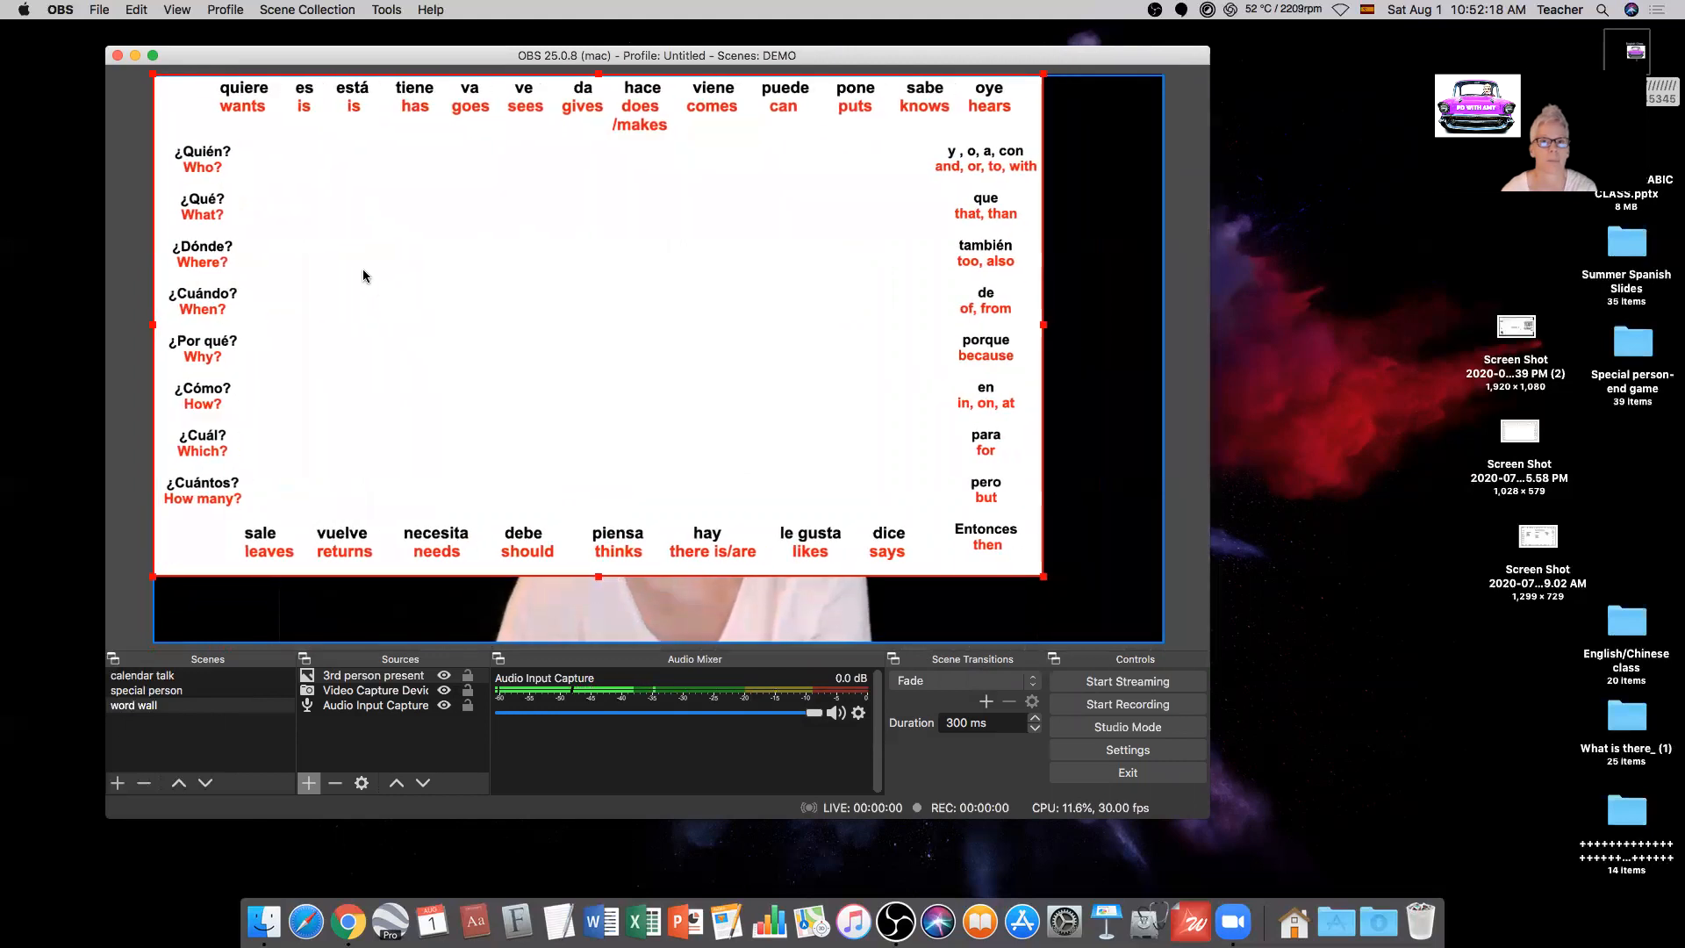
pyautogui.moveTo(1045, 583); pyautogui.dragTo(1166, 638)
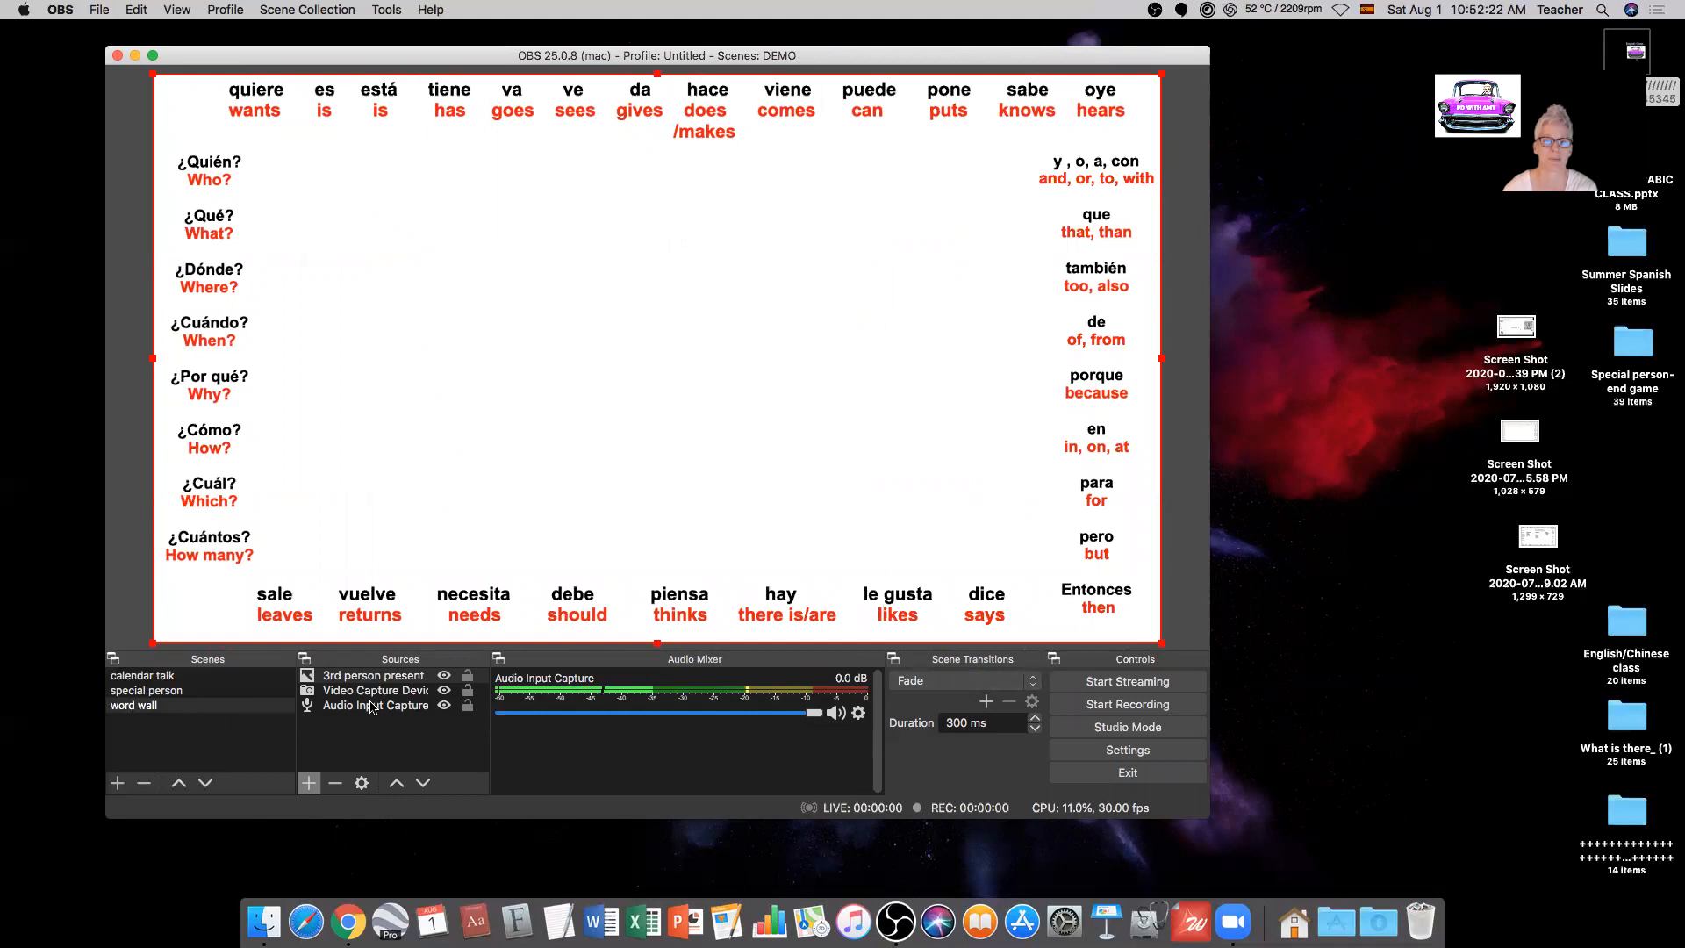
pyautogui.moveTo(373, 691); pyautogui.dragTo(376, 675)
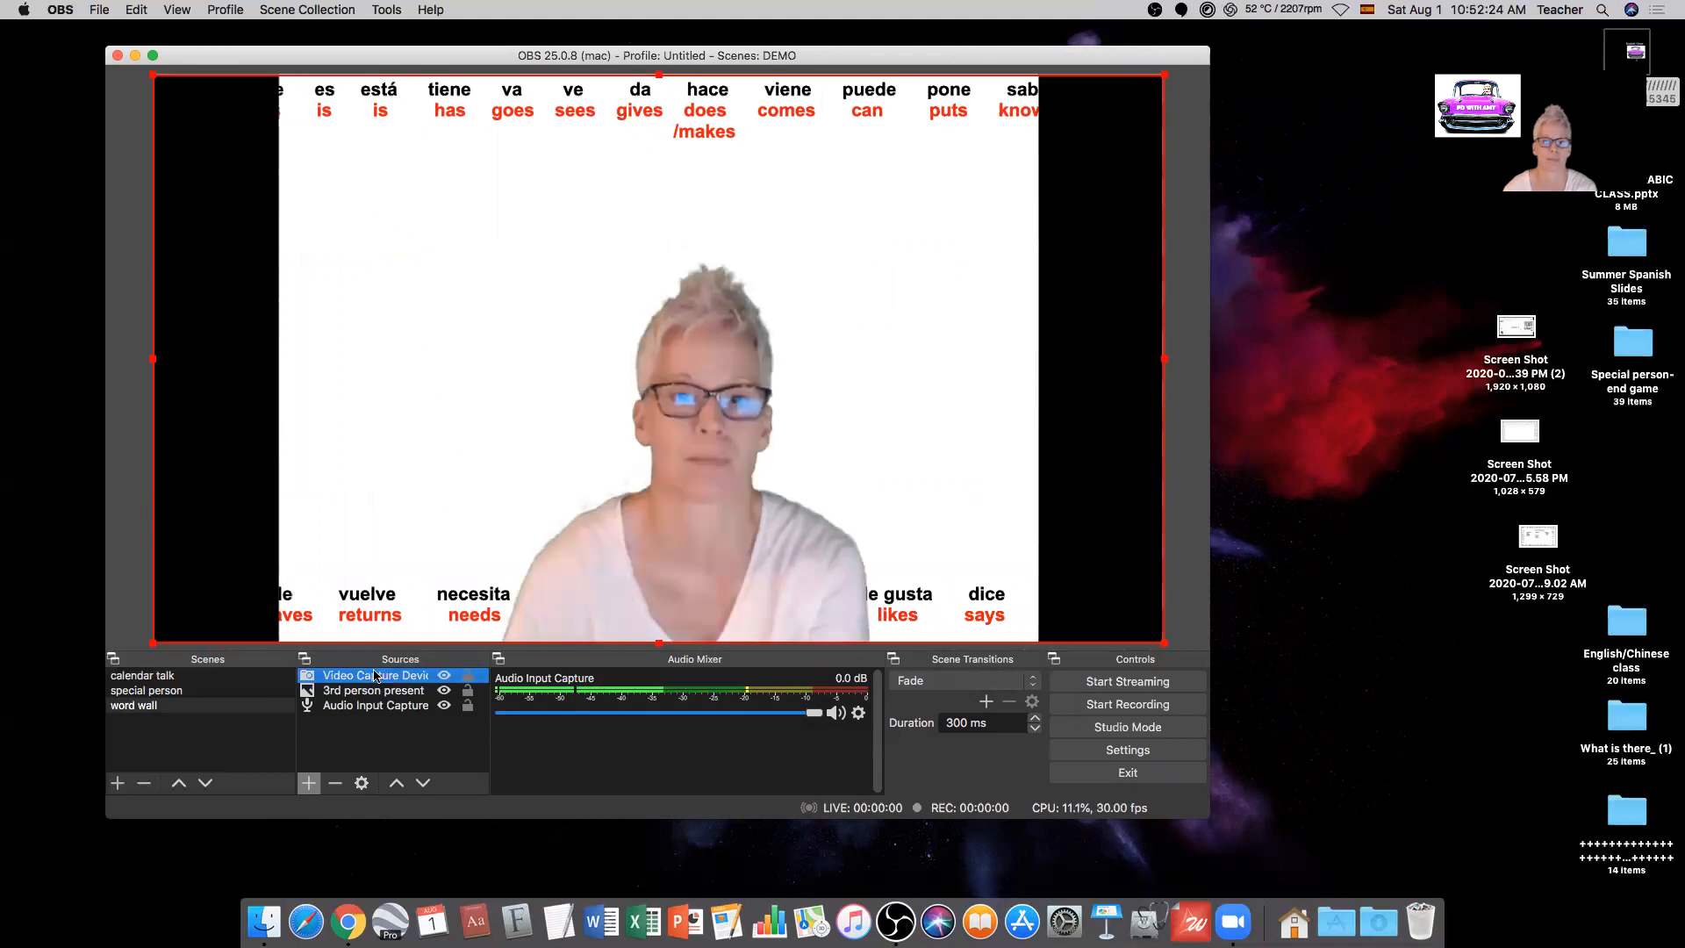
pyautogui.click(310, 437)
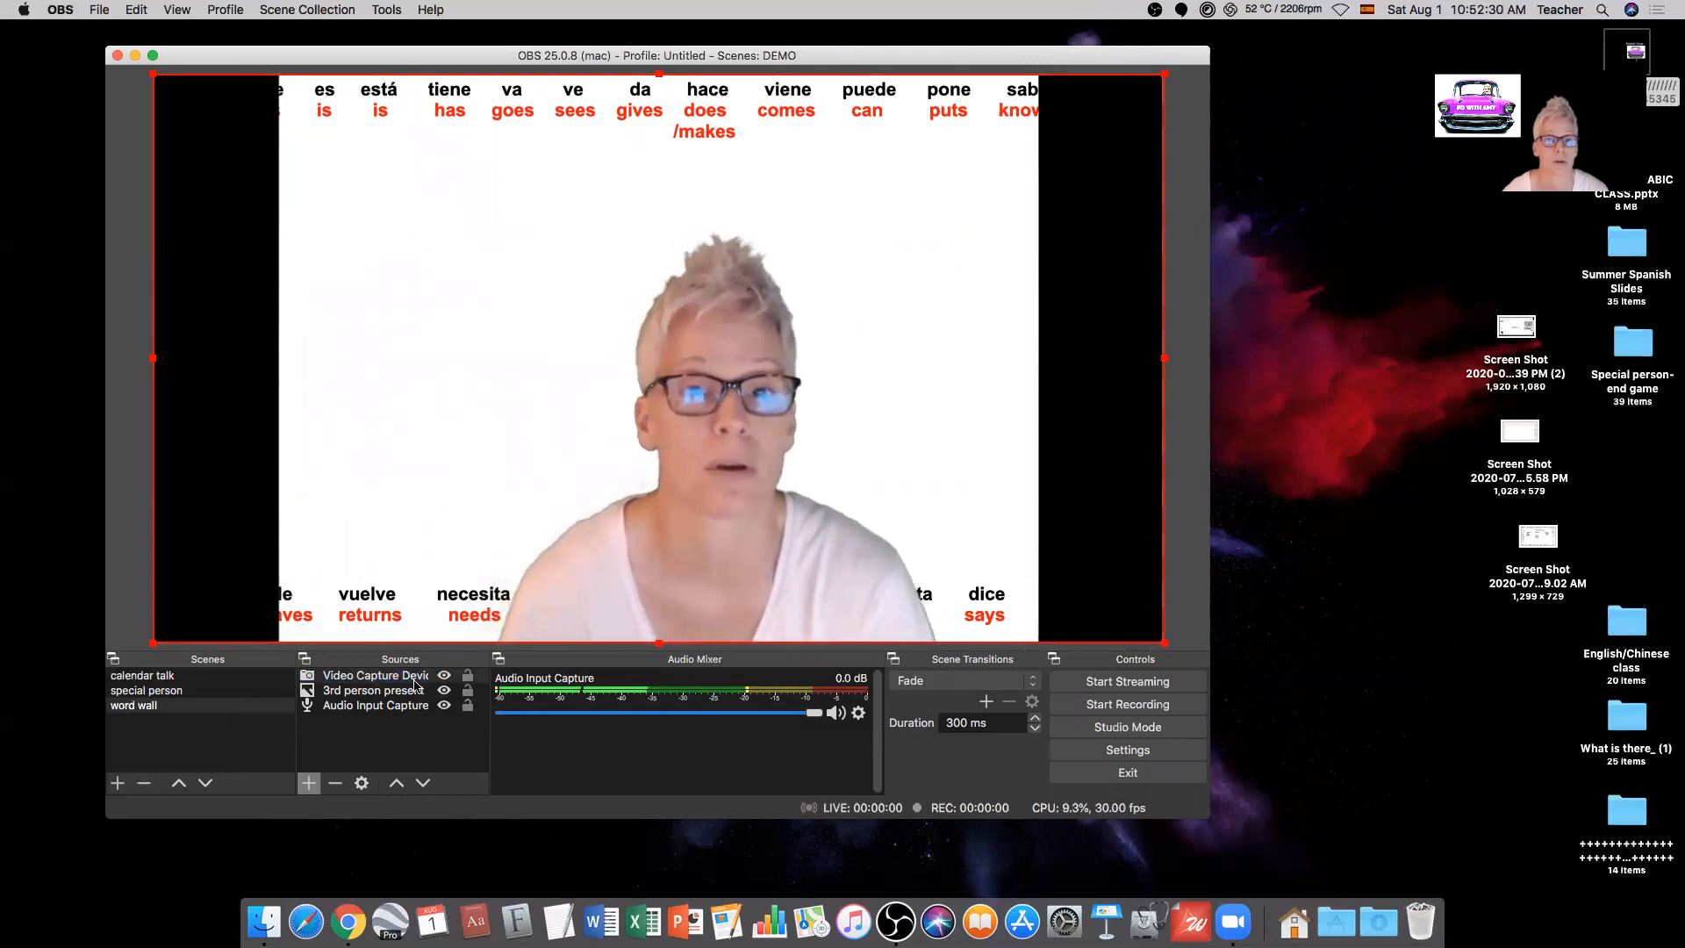
# Step: Review the "3rd person present" image properties without changes and move that source above the Video Capture Device
pyautogui.click(373, 694)
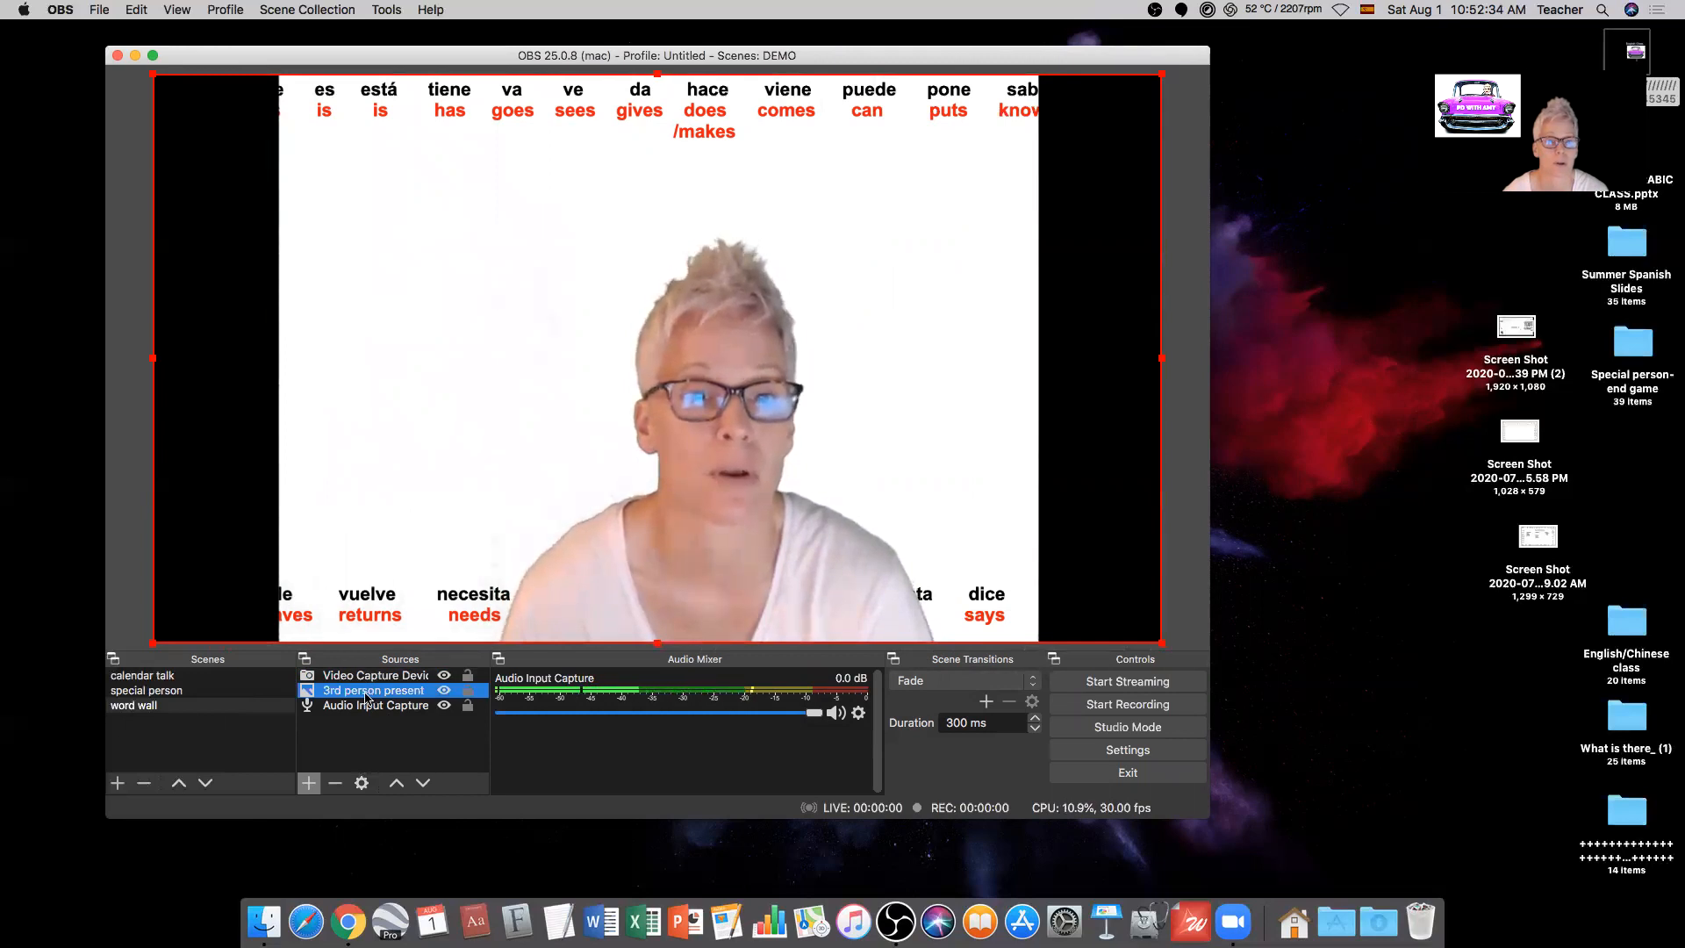
pyautogui.doubleClick(367, 698)
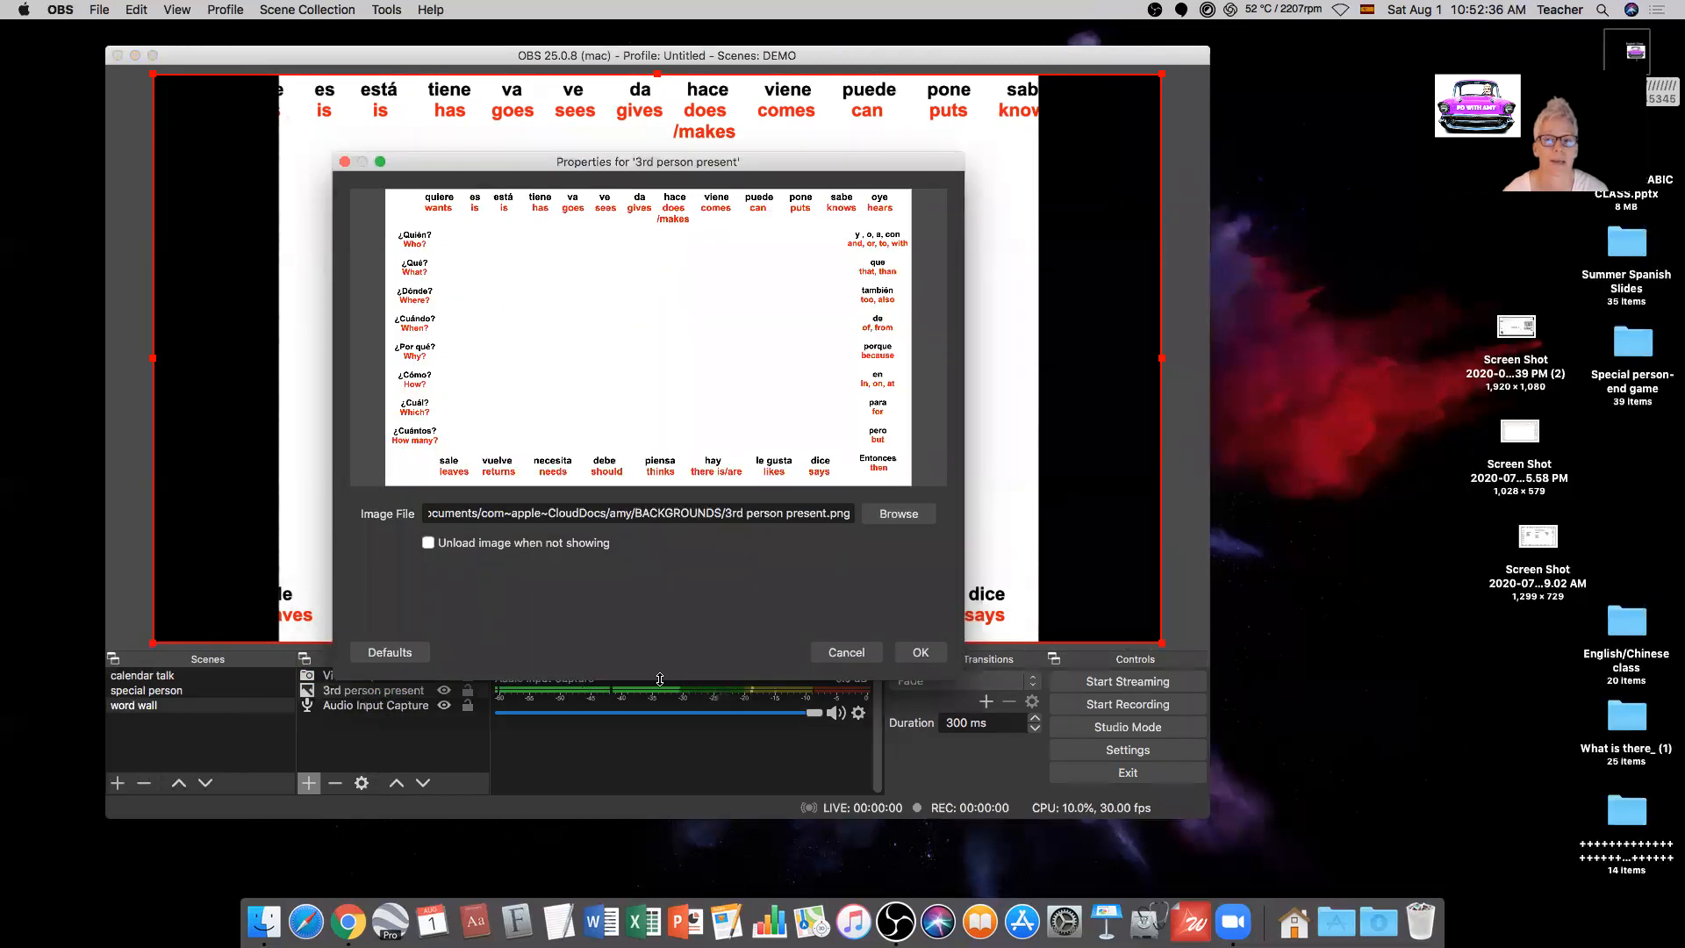
pyautogui.click(920, 652)
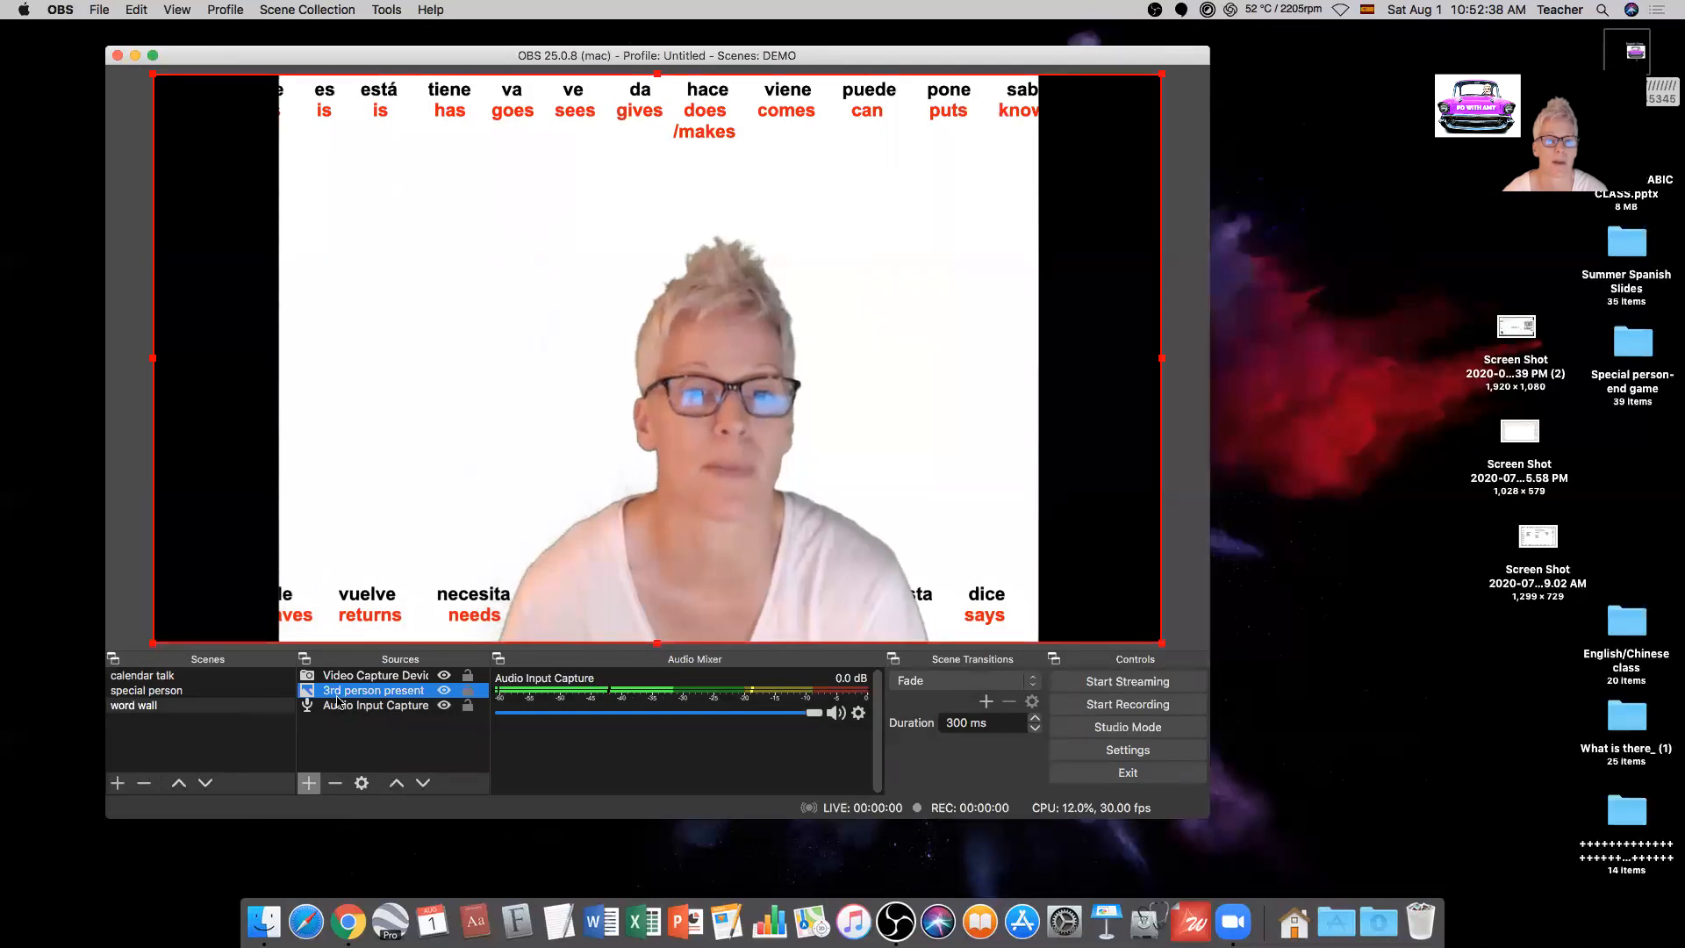
pyautogui.moveTo(344, 680); pyautogui.dragTo(343, 674)
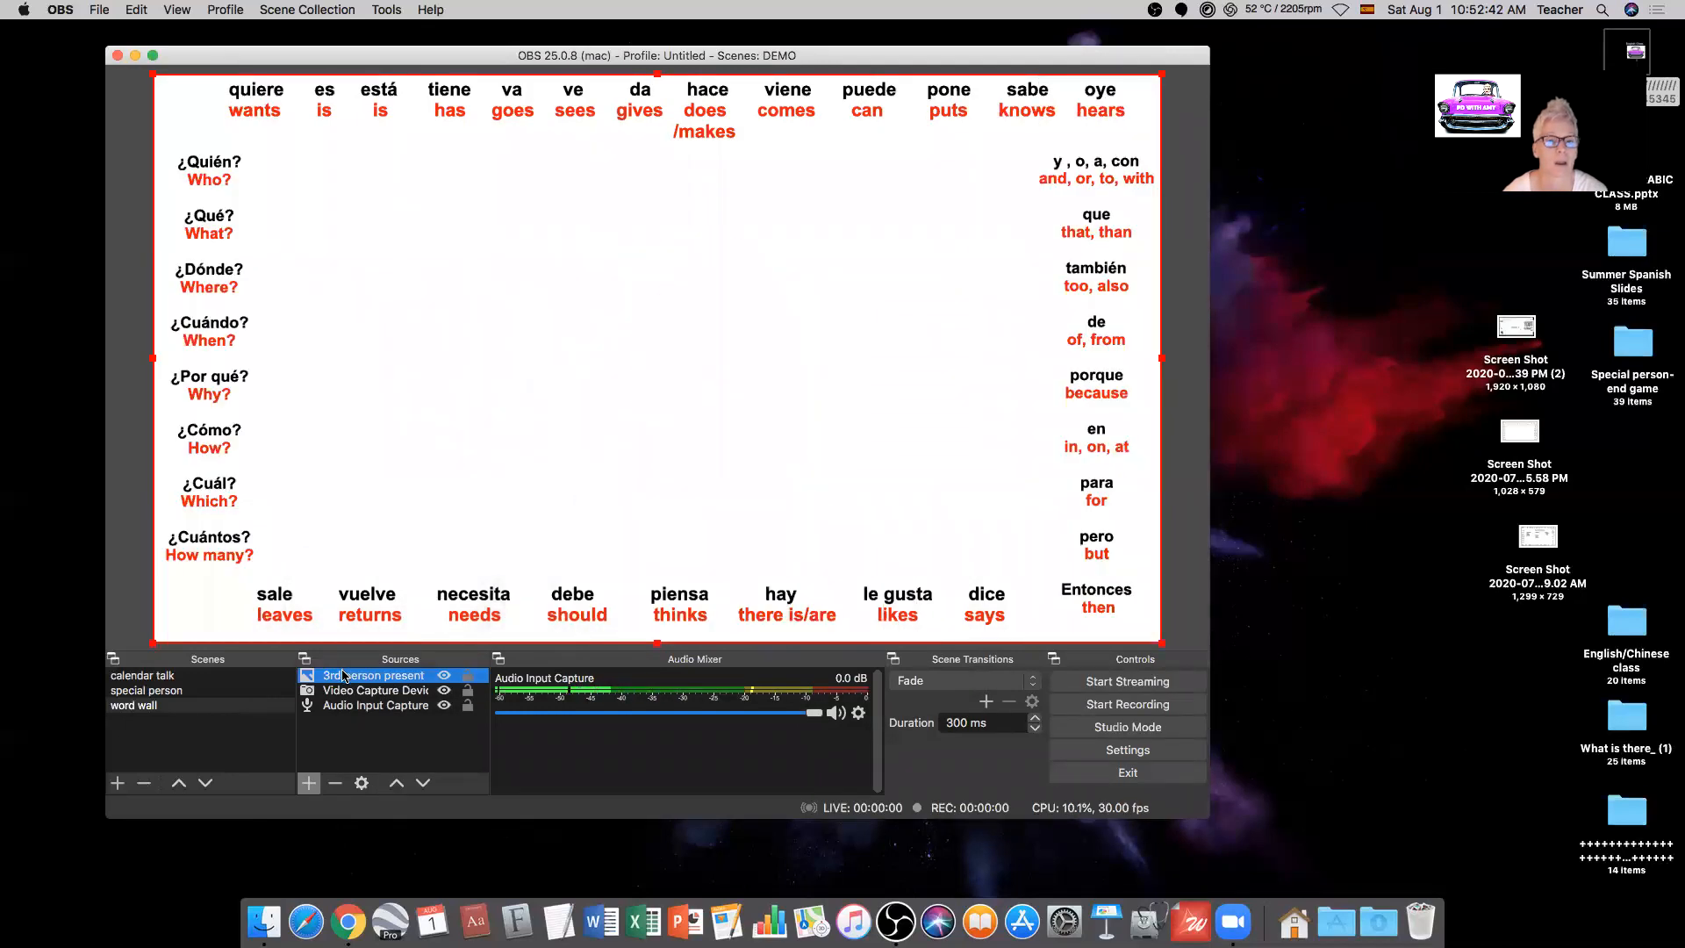
# Step: Keep the Video Capture Device preset at 1280x720 and place the source above the "3rd person present" image
pyautogui.click(342, 691)
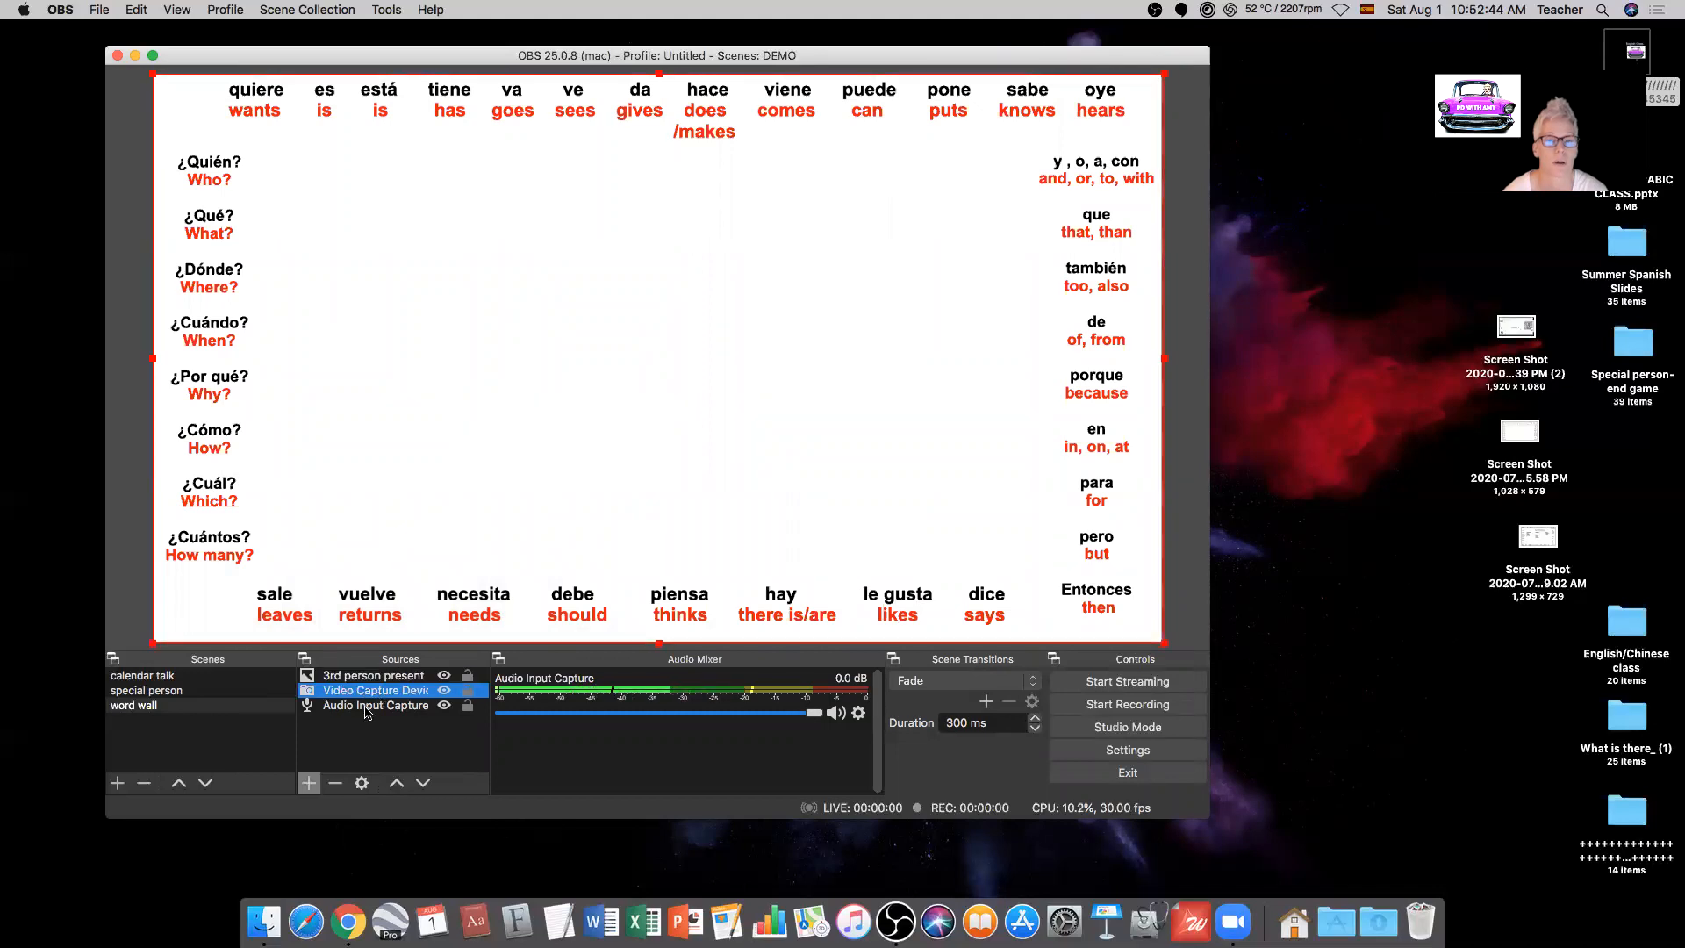
pyautogui.doubleClick(370, 691)
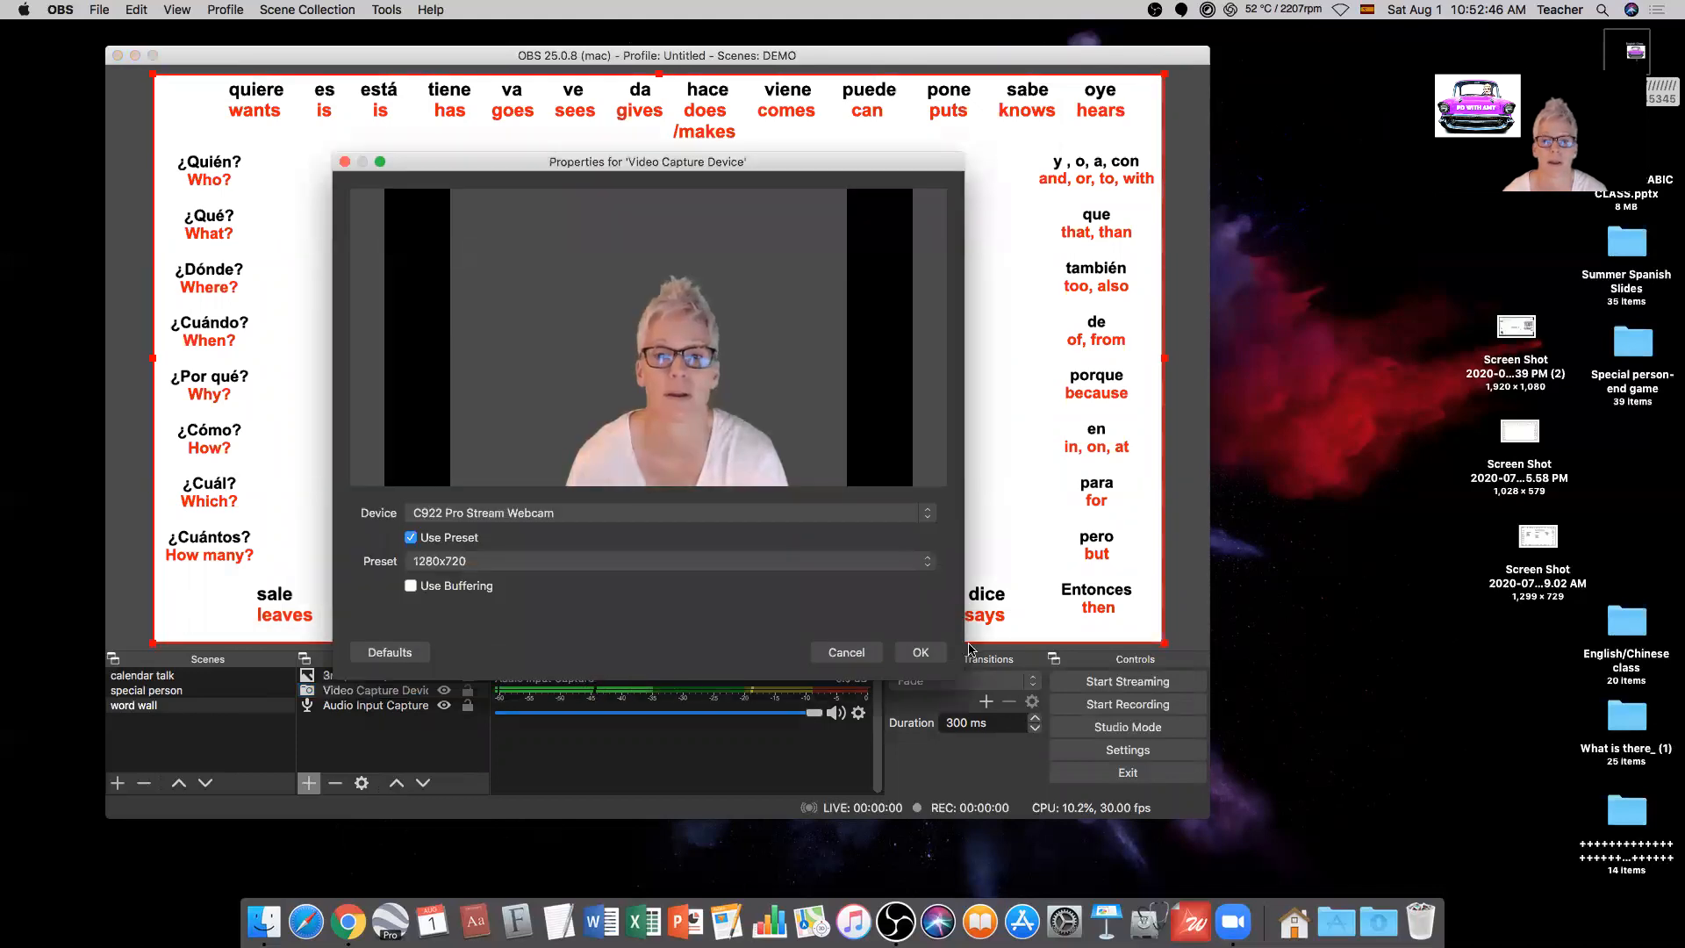
pyautogui.click(466, 571)
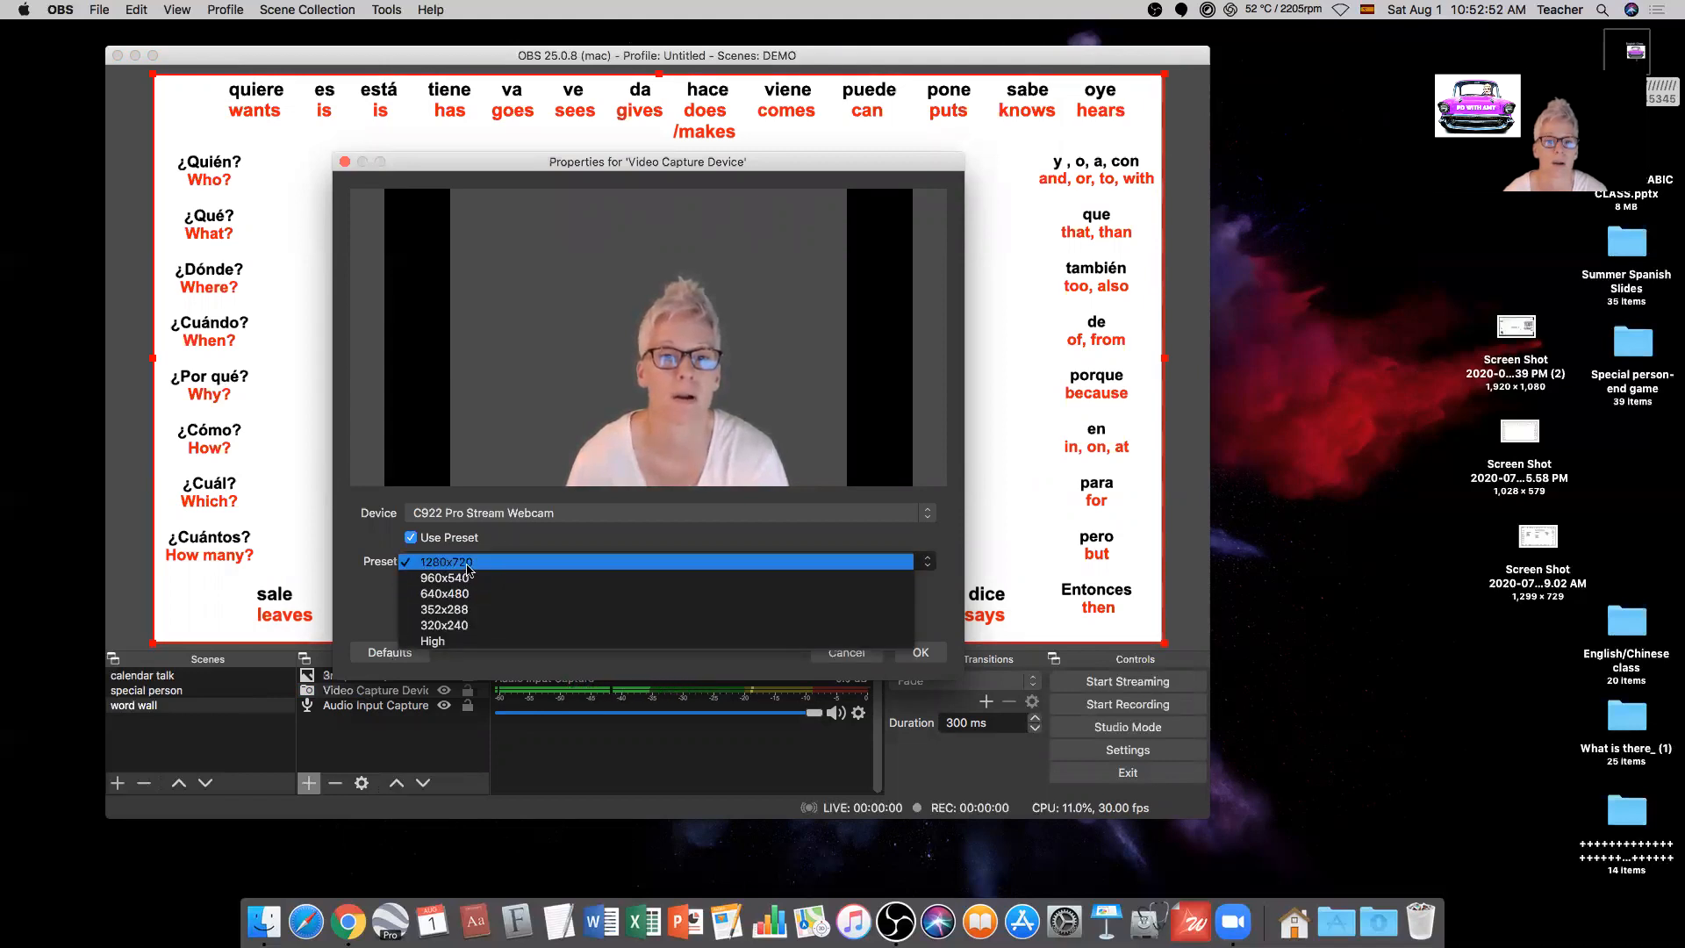
pyautogui.click(467, 565)
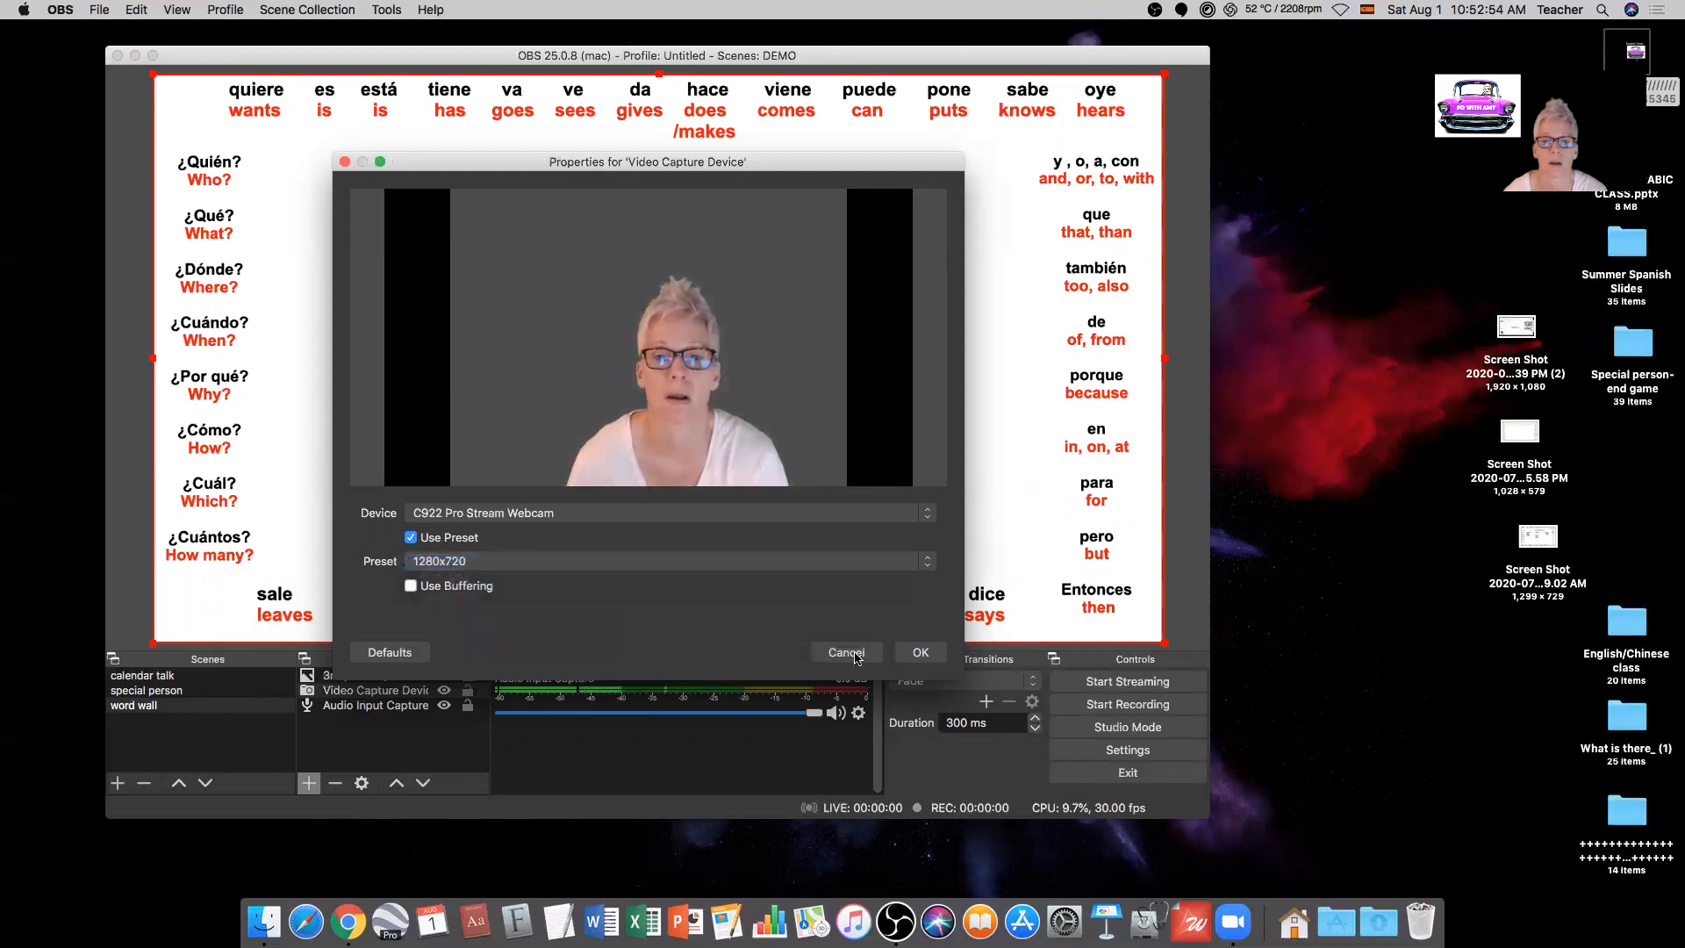
pyautogui.click(919, 653)
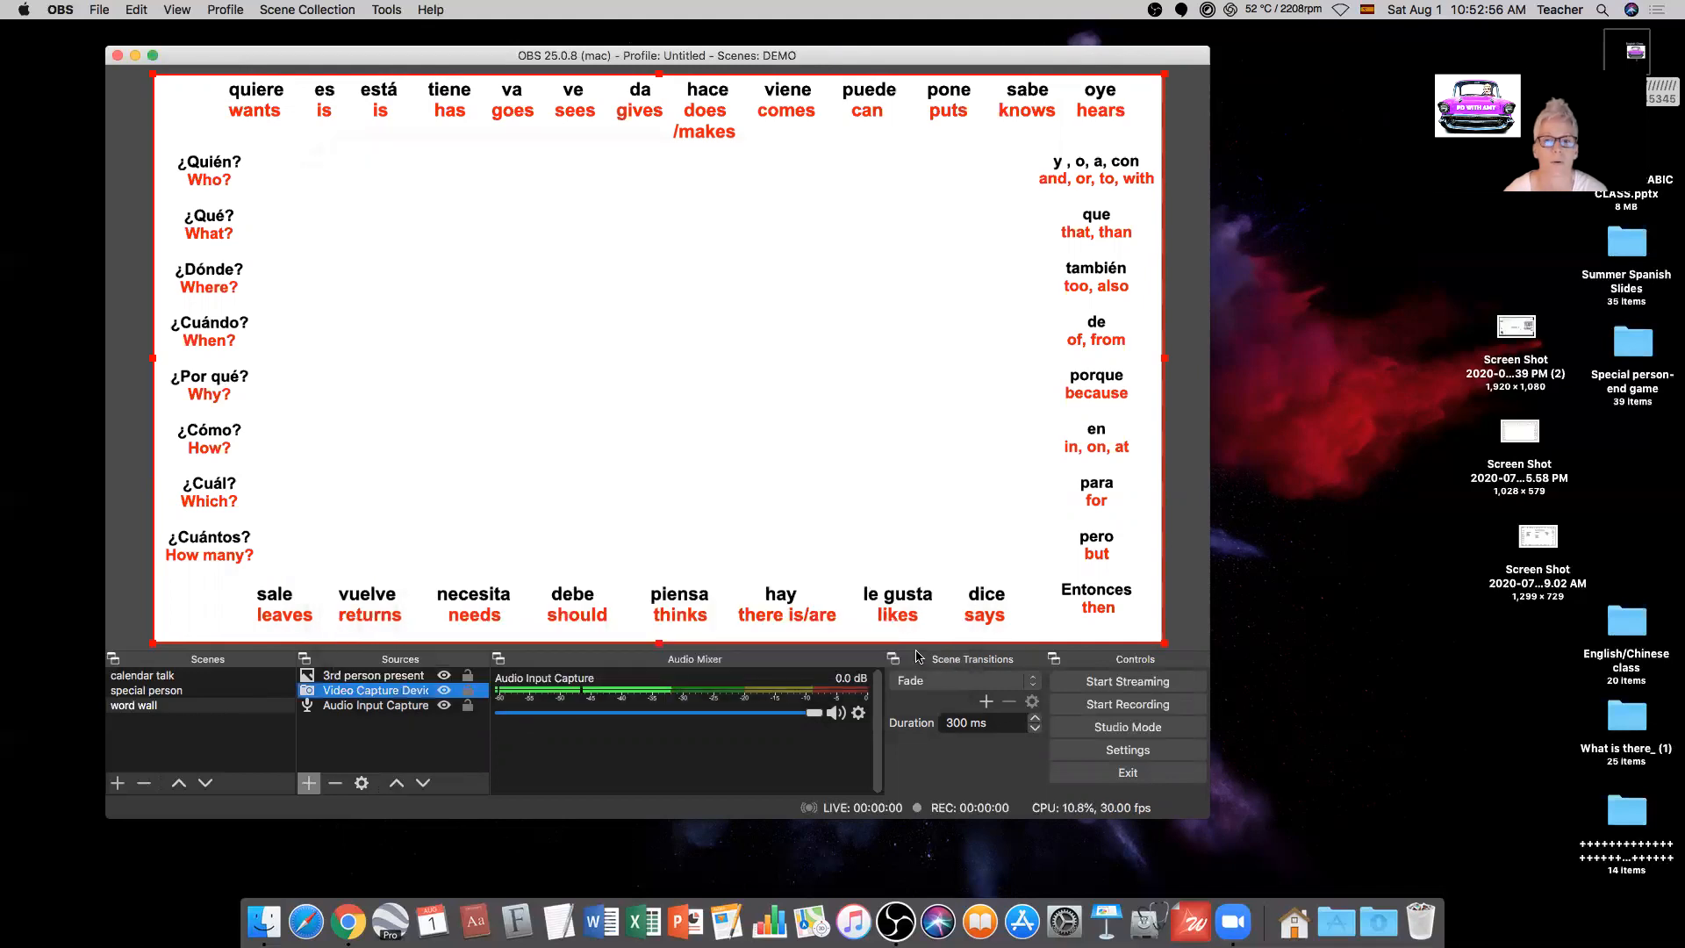
pyautogui.moveTo(357, 688); pyautogui.dragTo(358, 675)
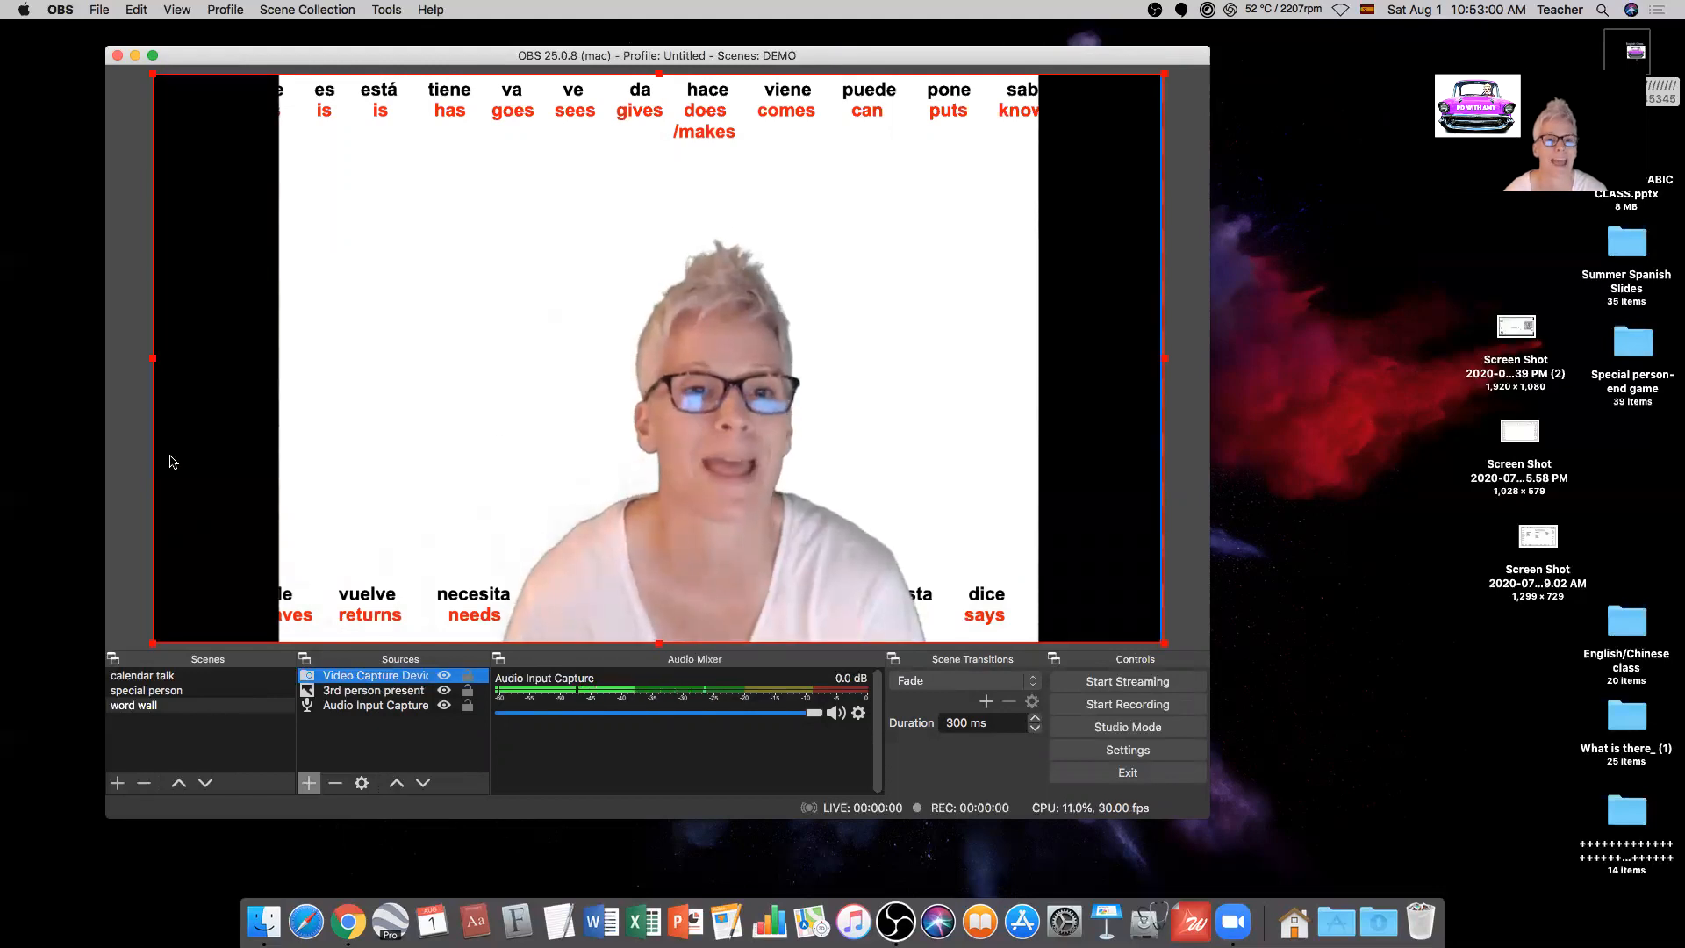
# Step: Crop the black bars off both sides of the webcam source in the word wall scene
pyautogui.moveTo(153, 360); pyautogui.dragTo(232, 366)
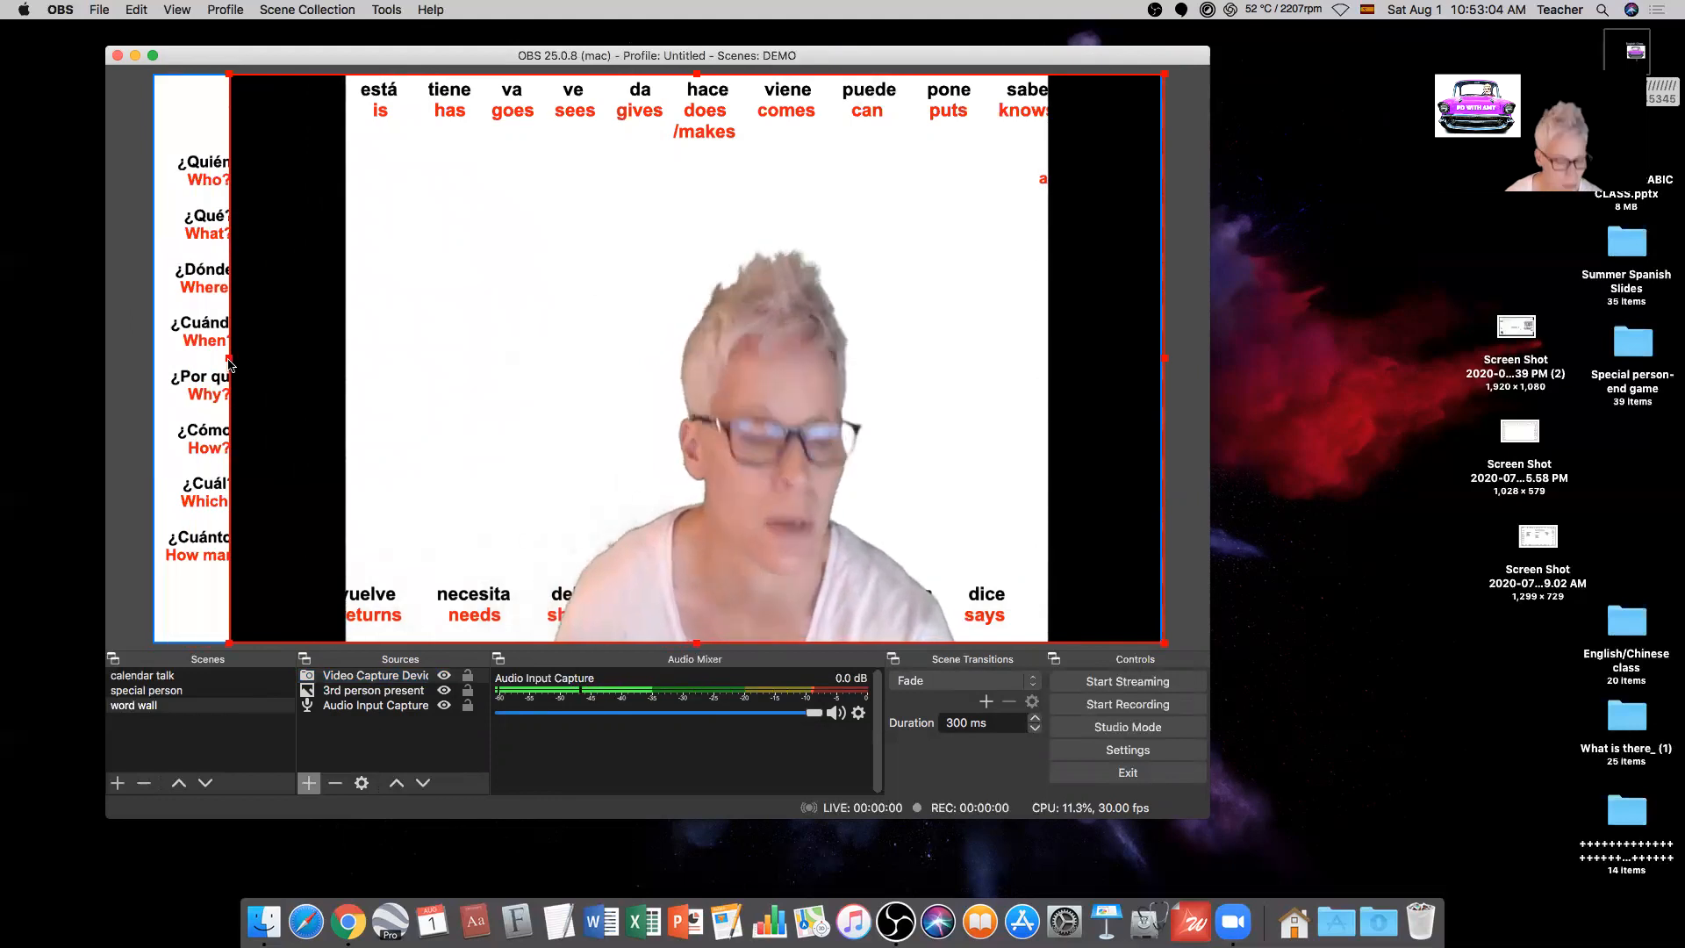
pyautogui.moveTo(235, 365); pyautogui.dragTo(344, 368)
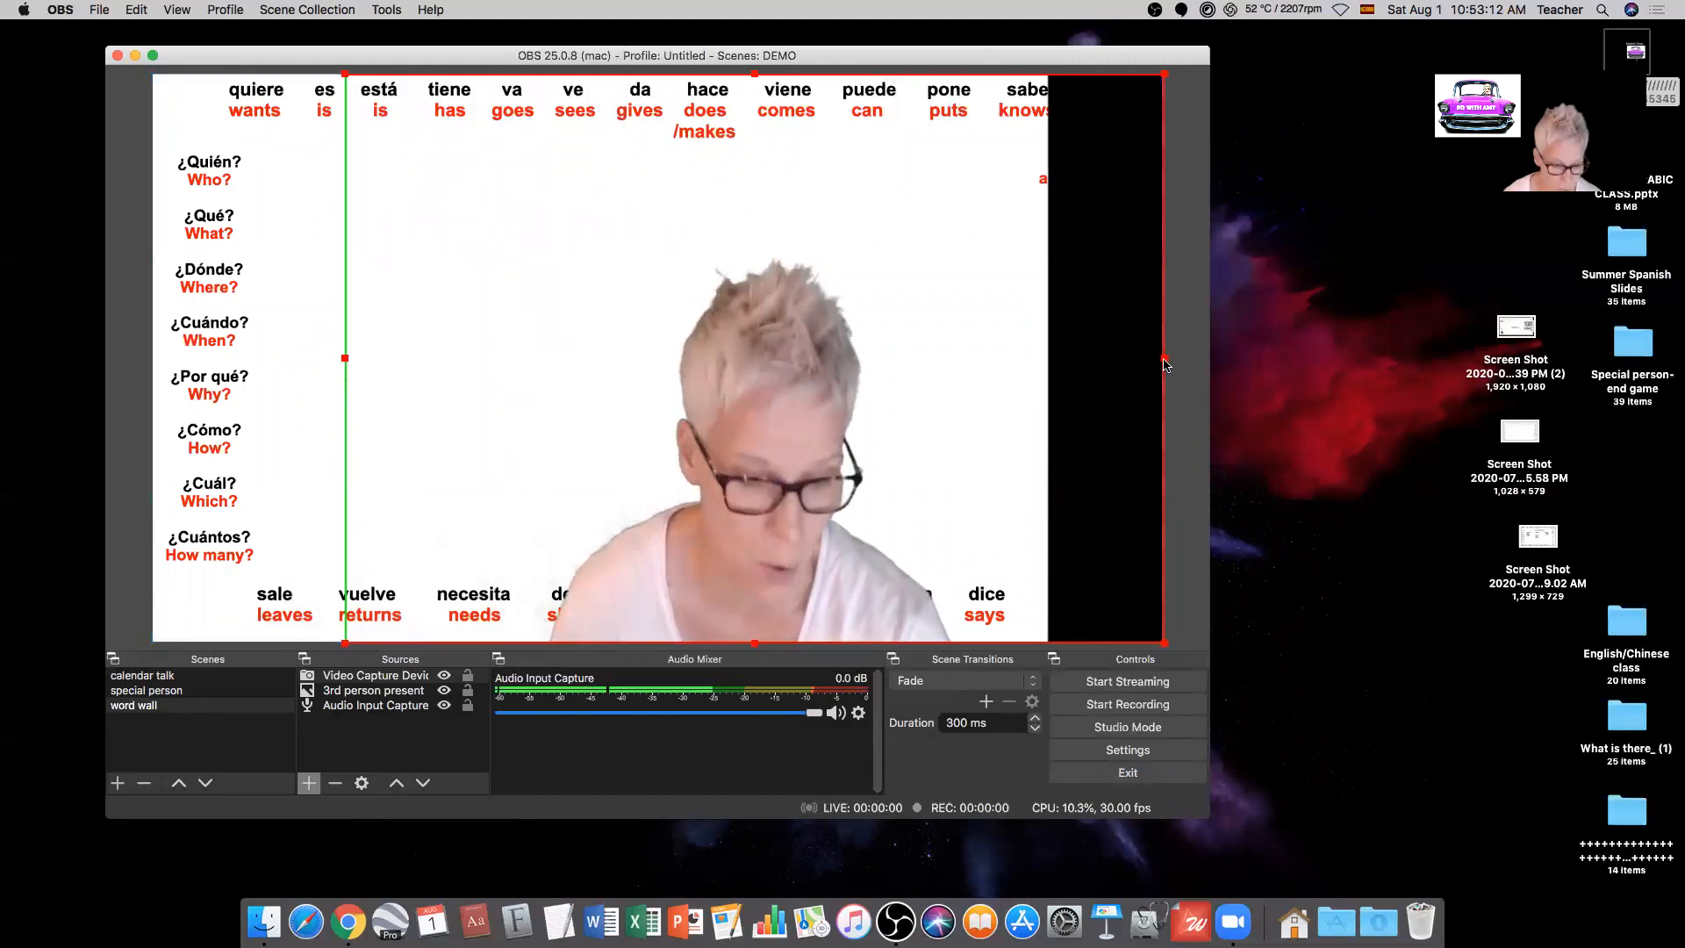
pyautogui.moveTo(1164, 364); pyautogui.dragTo(1047, 366)
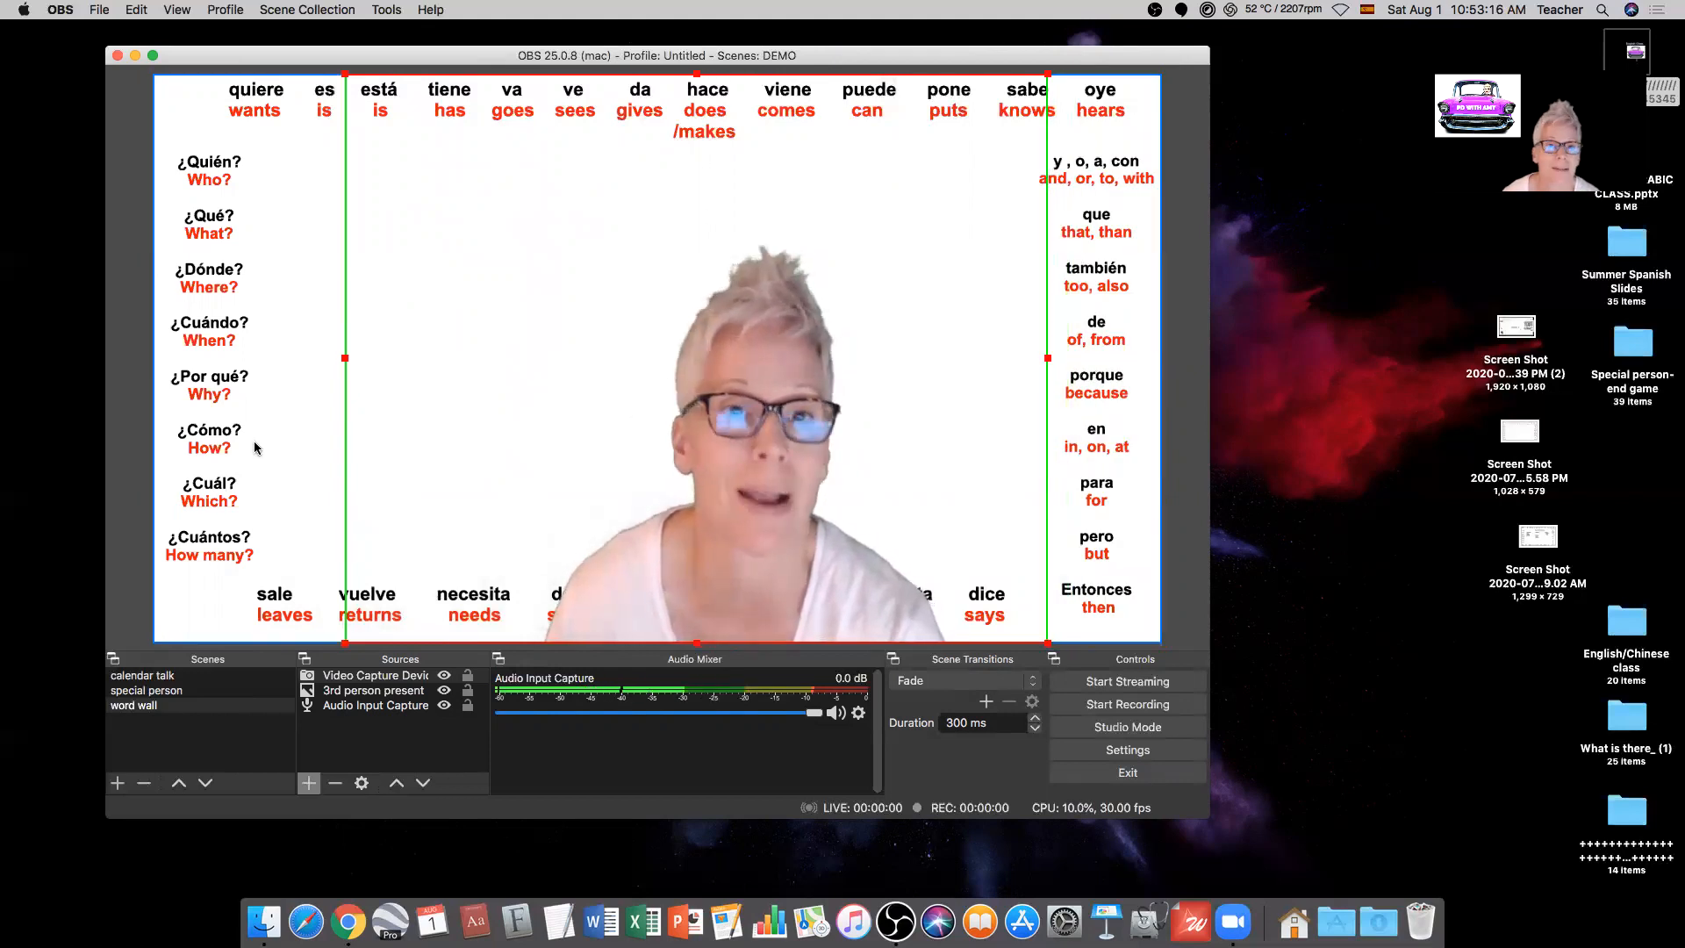
pyautogui.click(253, 428)
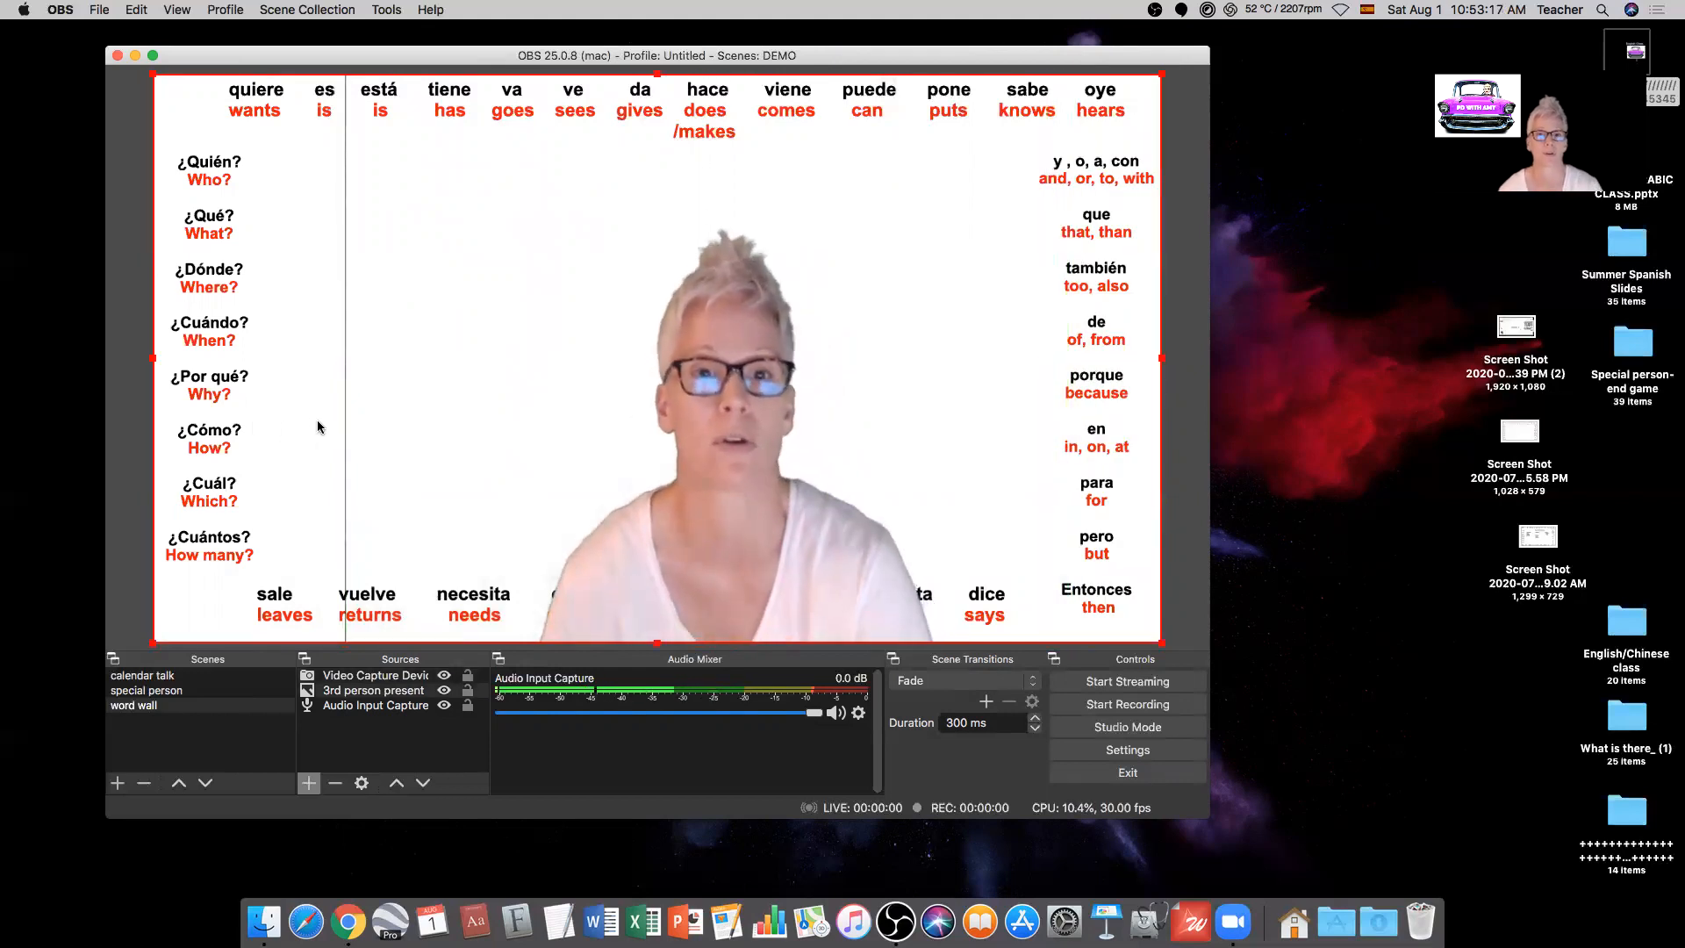
pyautogui.click(408, 384)
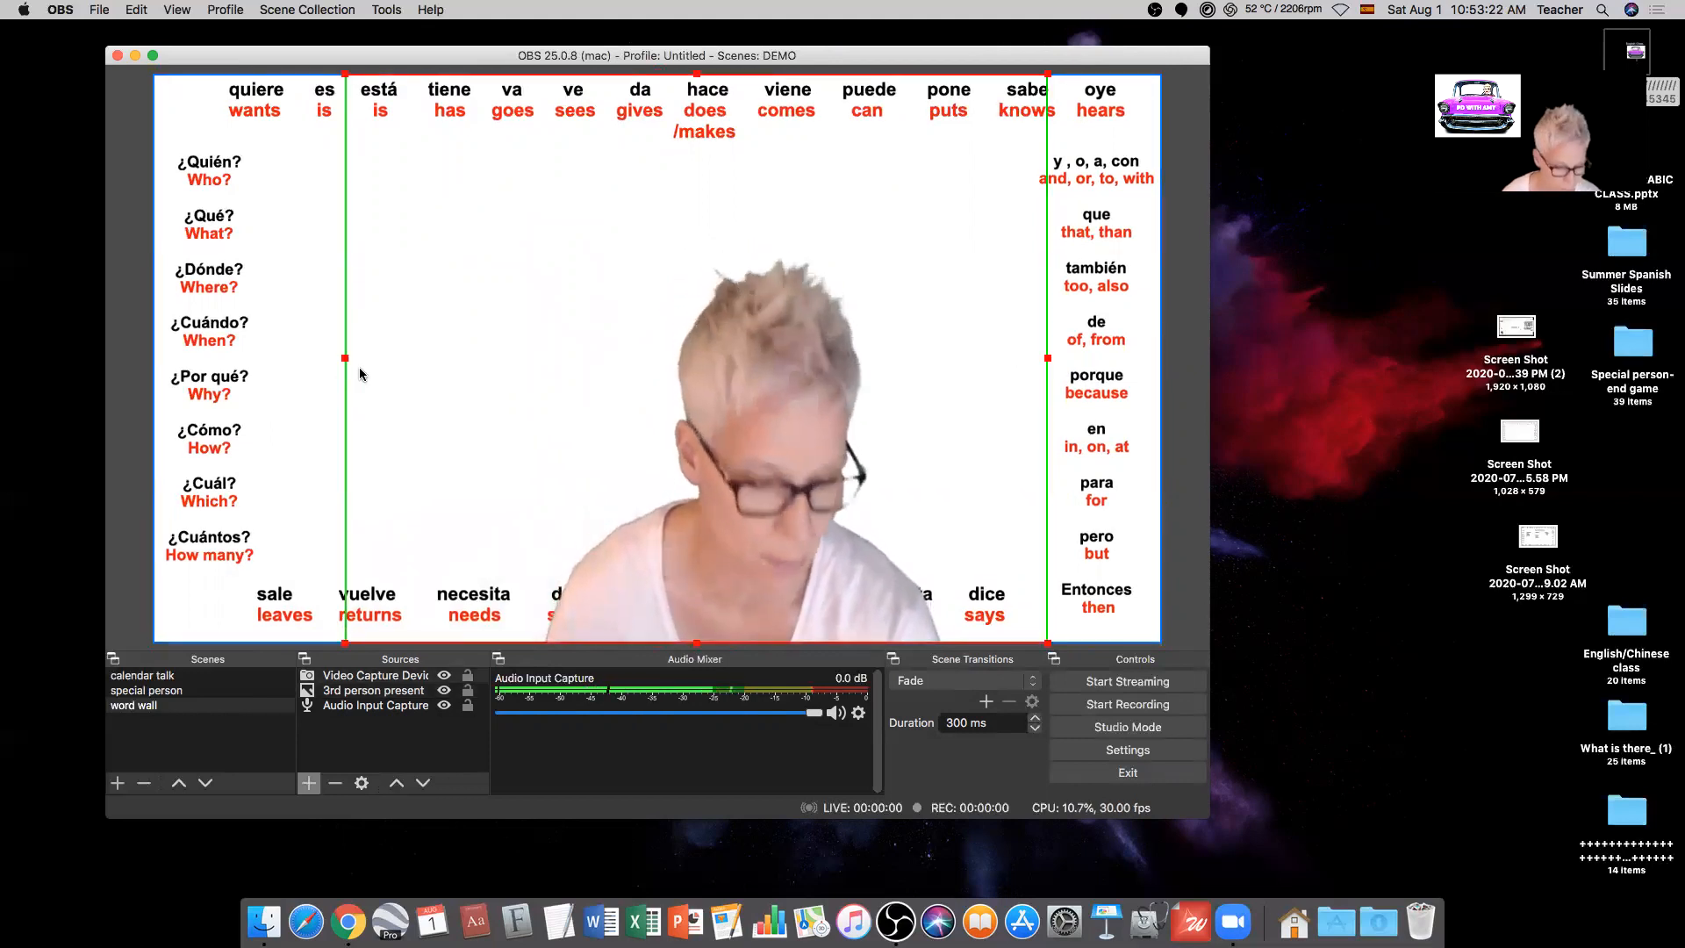
pyautogui.moveTo(344, 358); pyautogui.dragTo(352, 359)
pyautogui.click(450, 384)
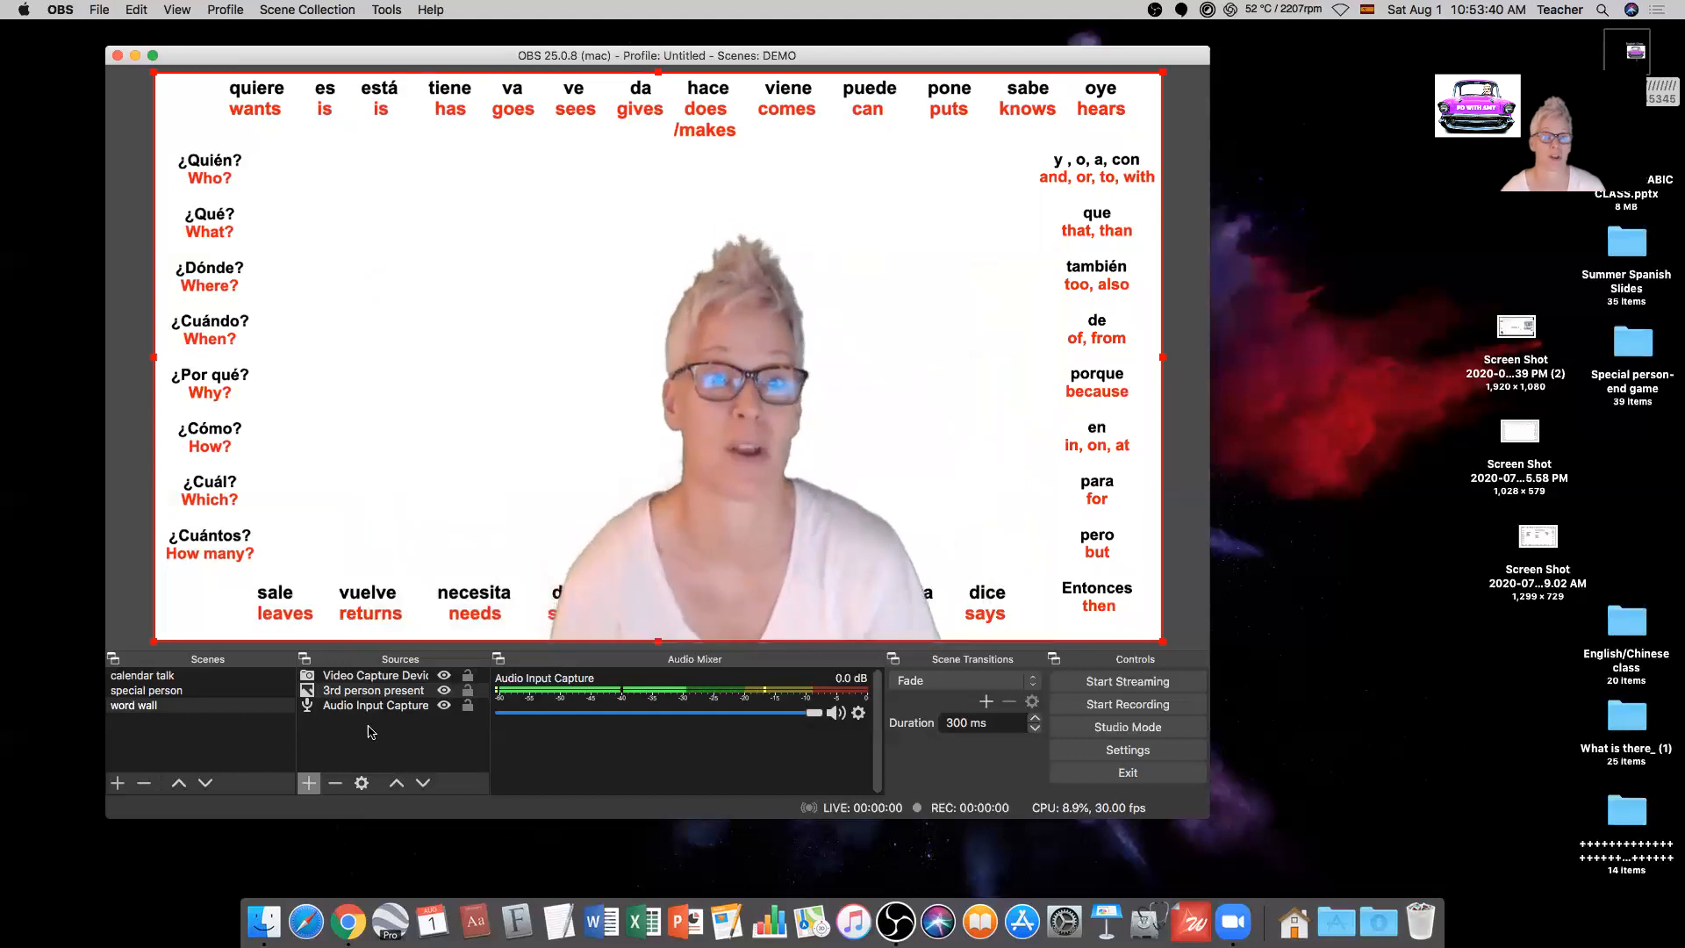
# Step: Flip the "3rd person present" image source horizontally
pyautogui.rightClick(373, 691)
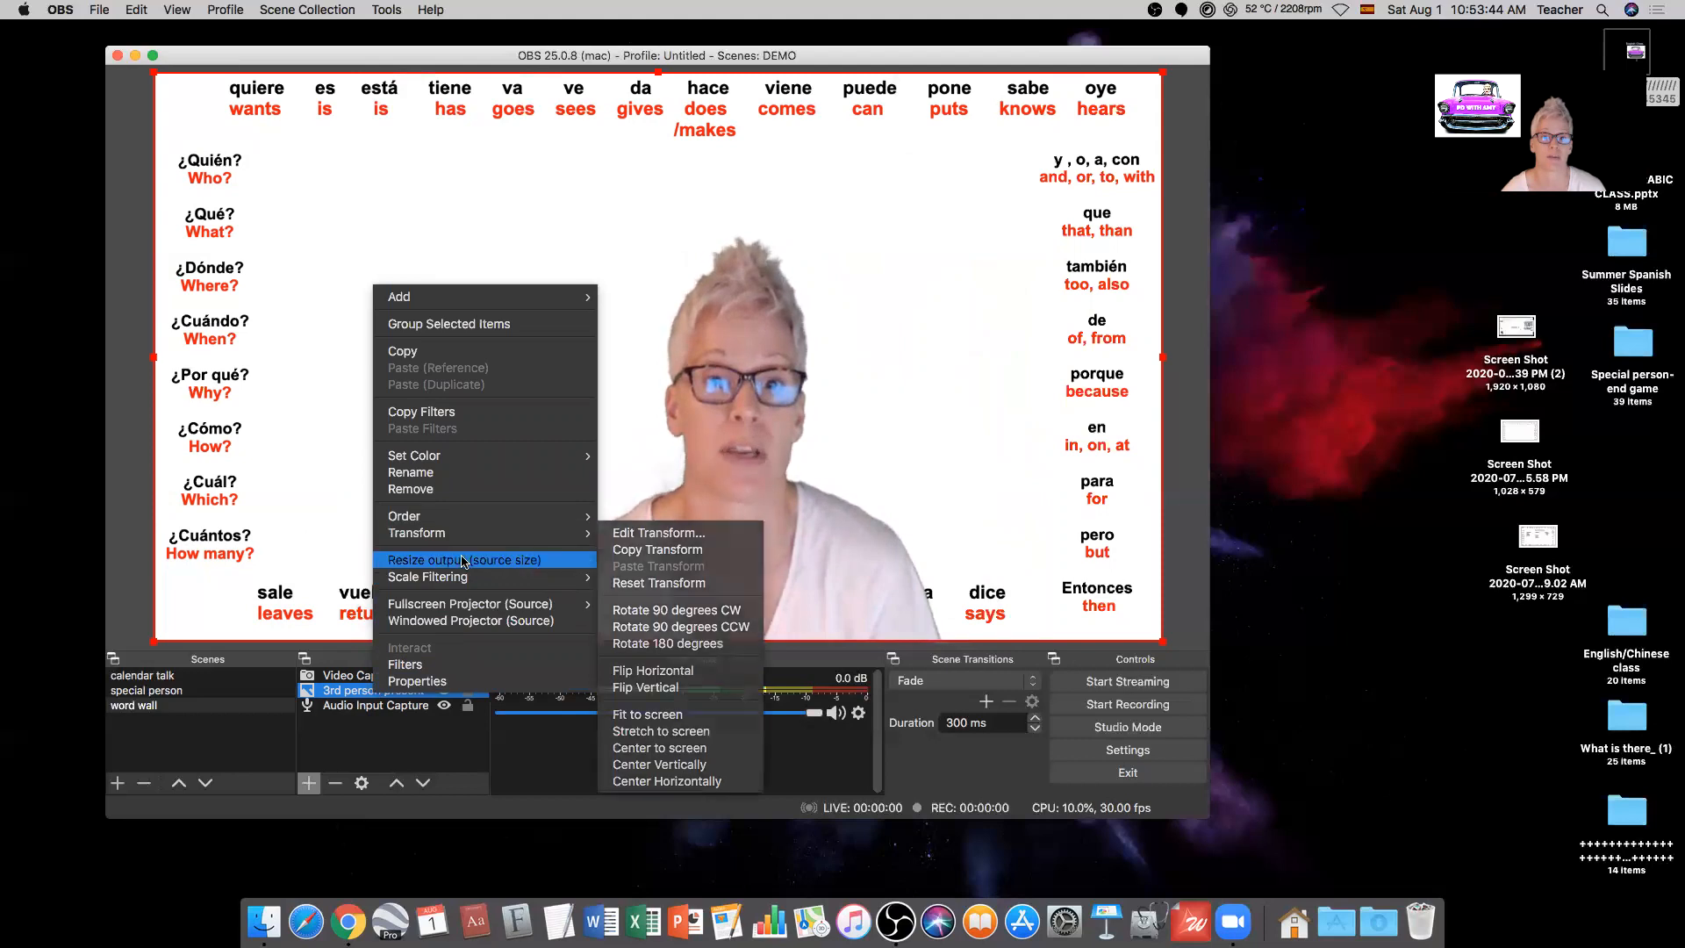
pyautogui.moveTo(474, 537)
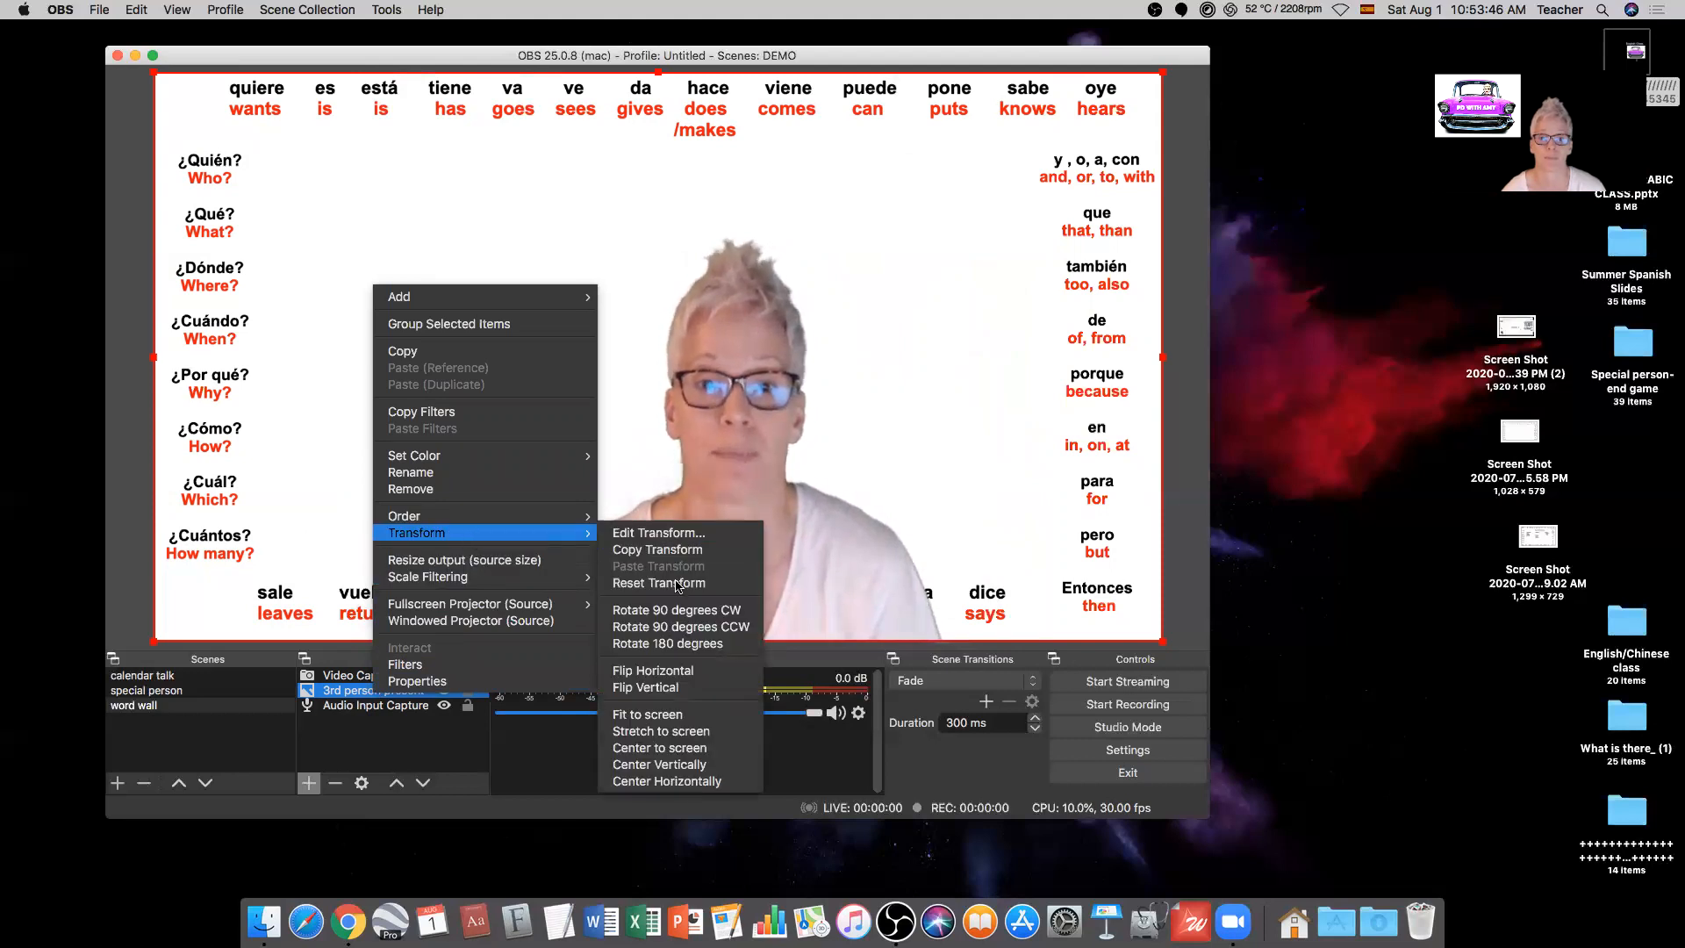
pyautogui.click(654, 671)
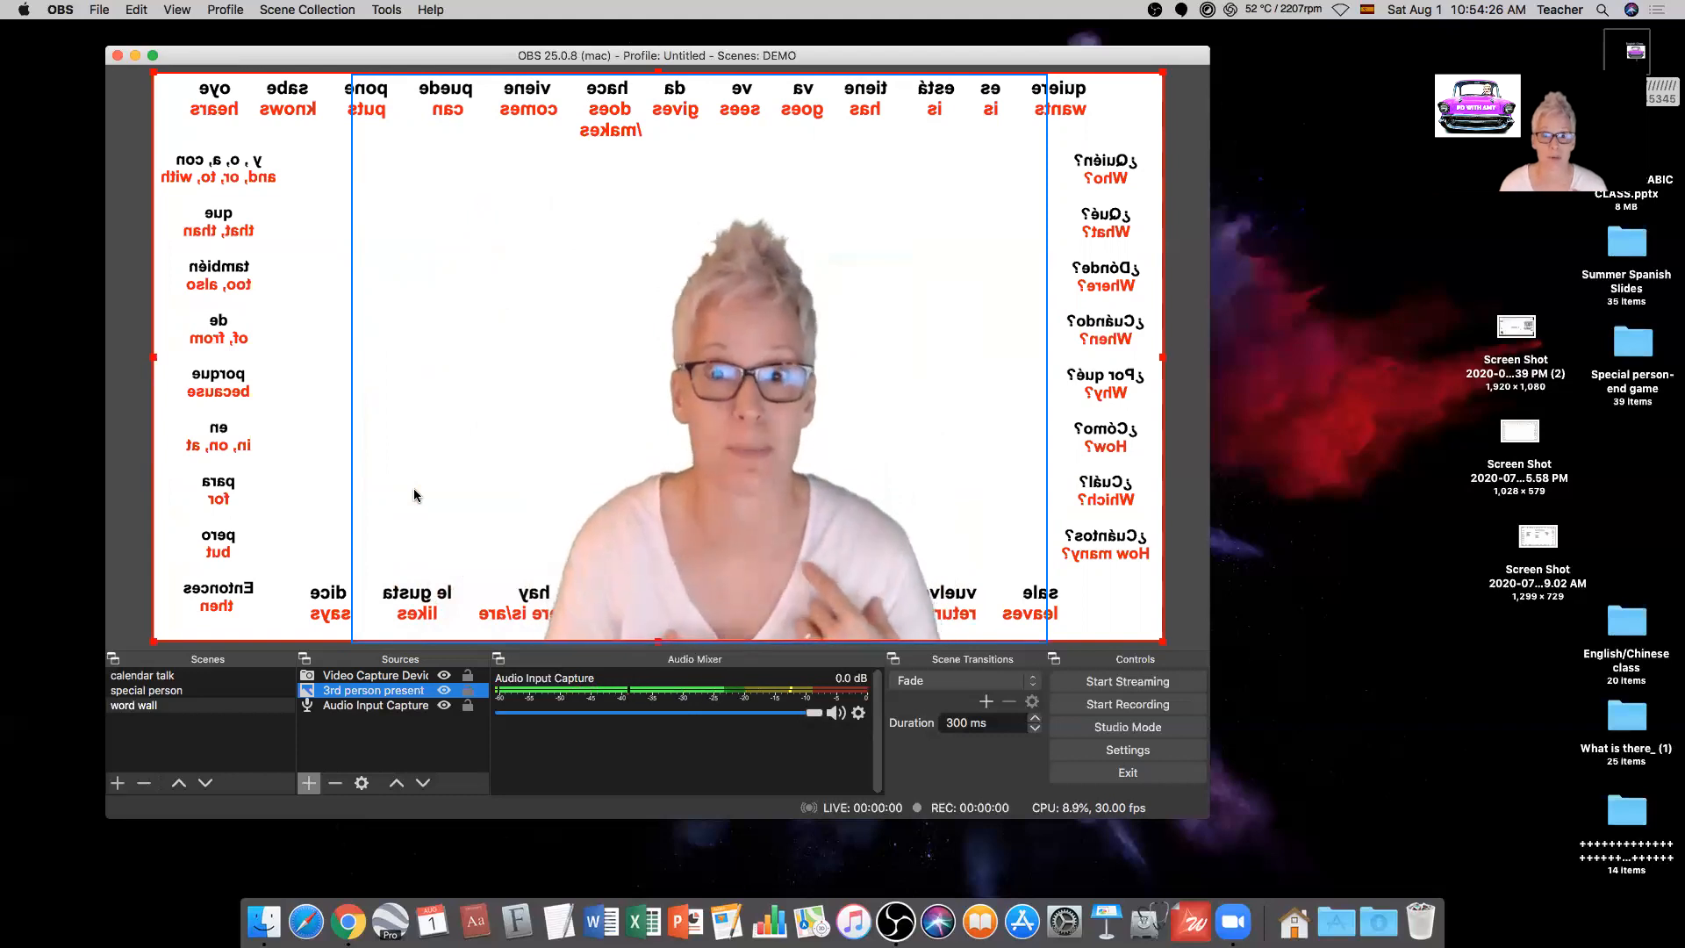
# Step: Review the Chroma Key filter settings on the Video Capture Device source and close the filters
pyautogui.click(387, 675)
pyautogui.rightClick(387, 675)
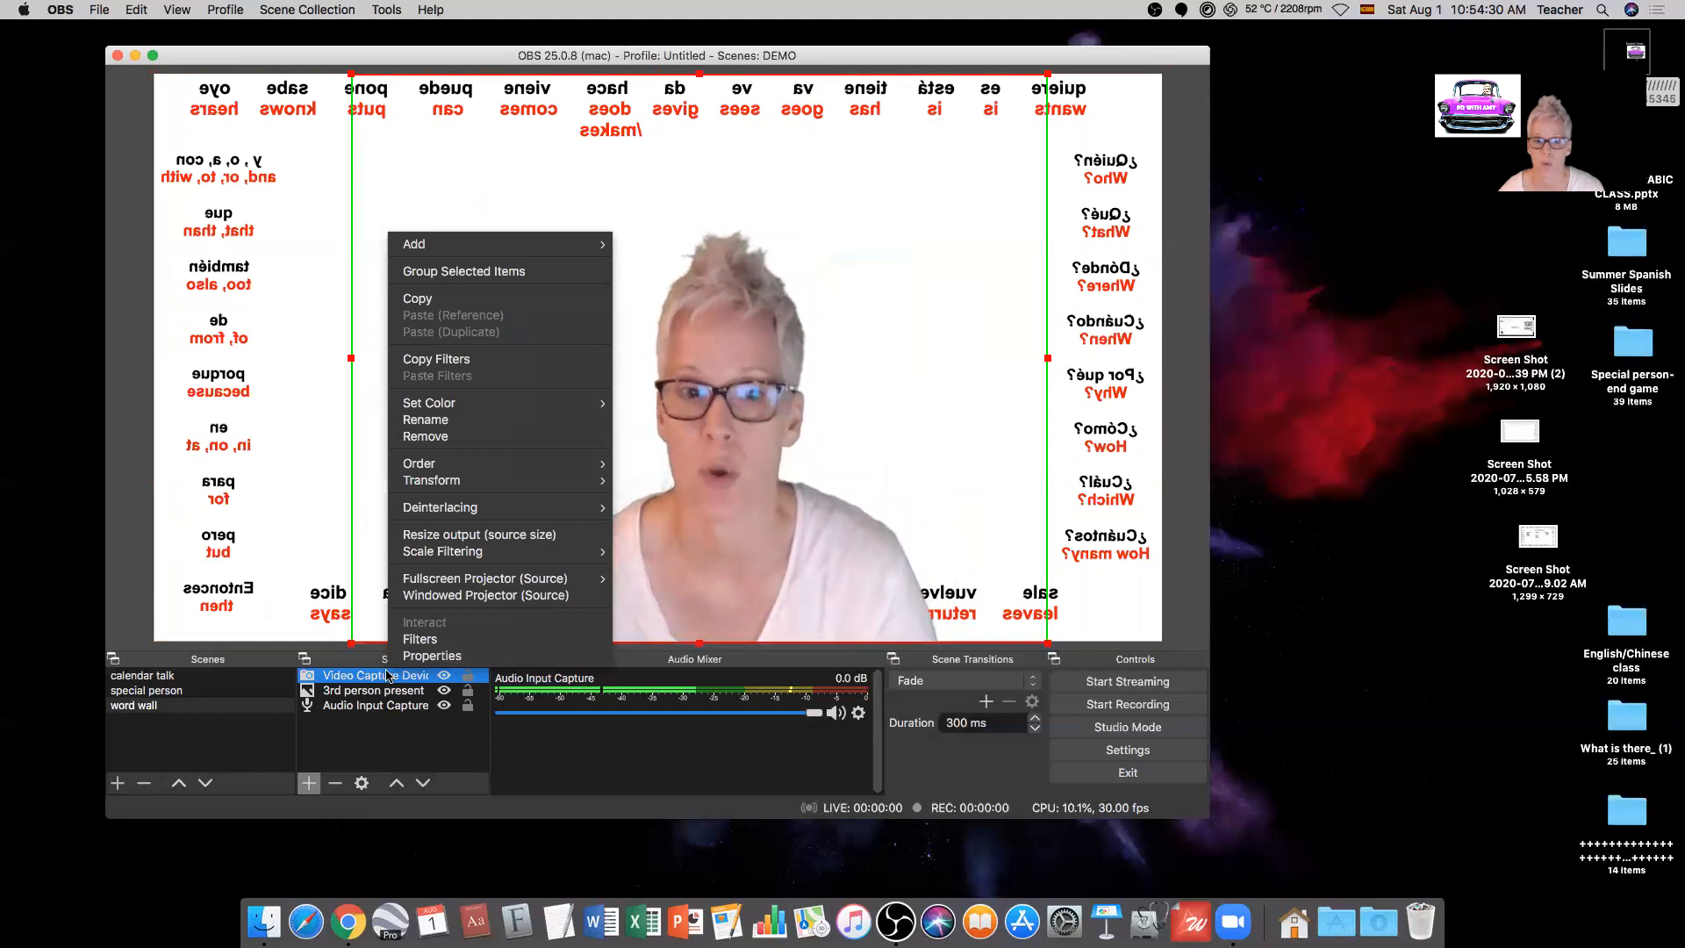
pyautogui.click(413, 639)
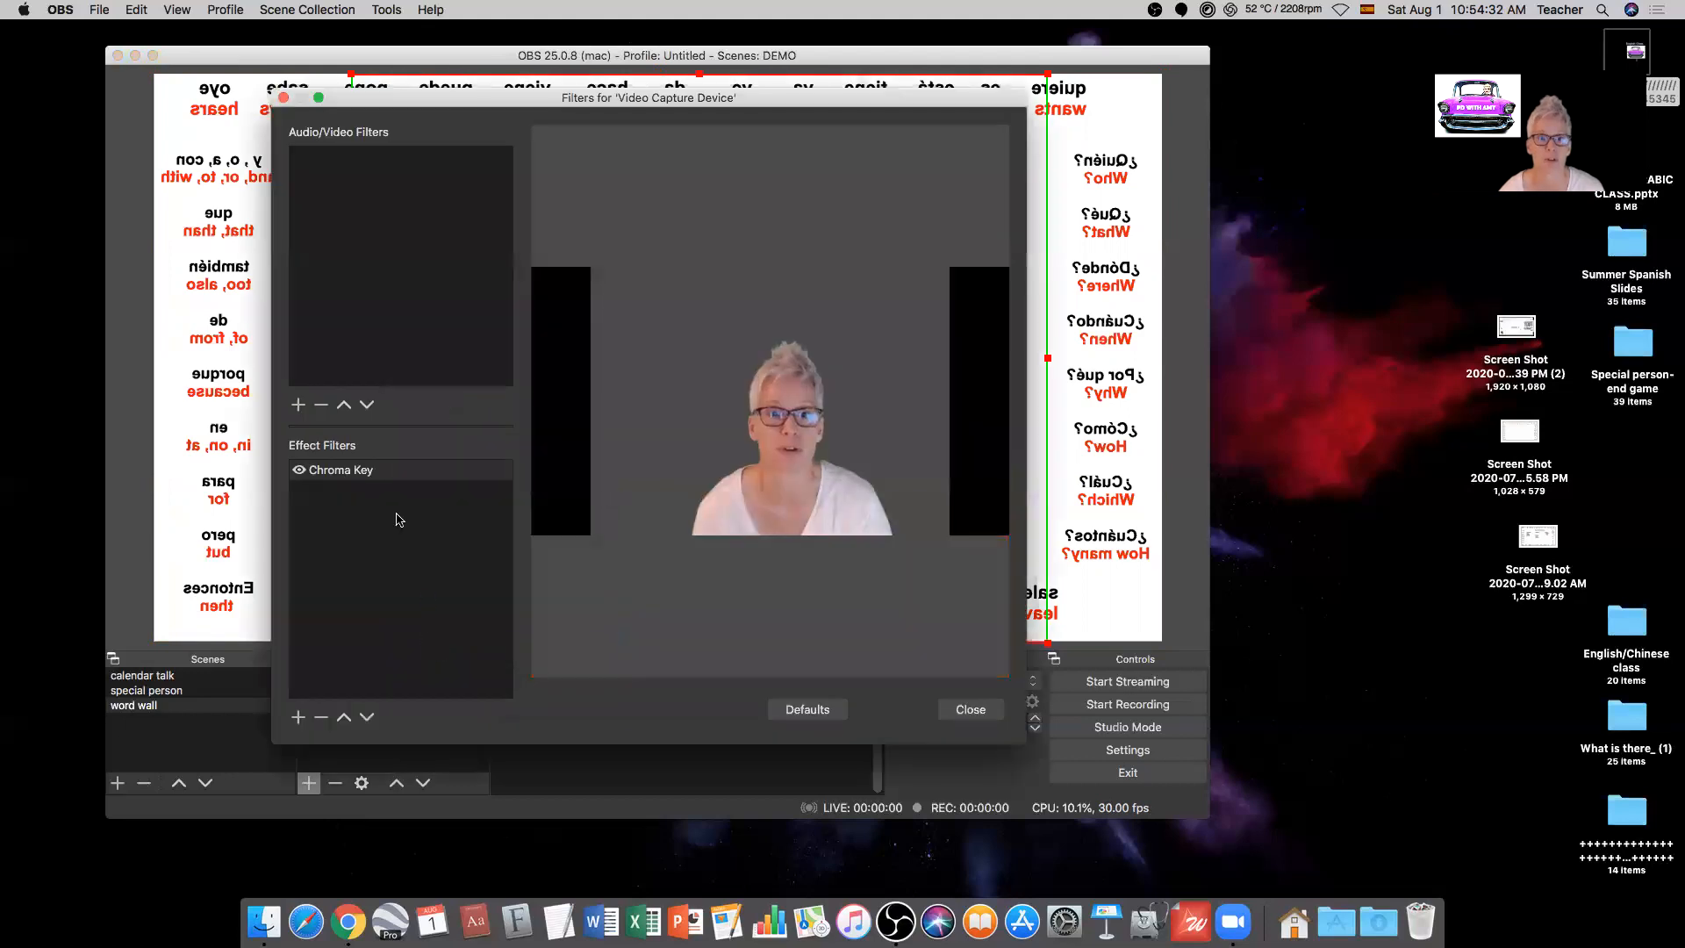
pyautogui.click(337, 474)
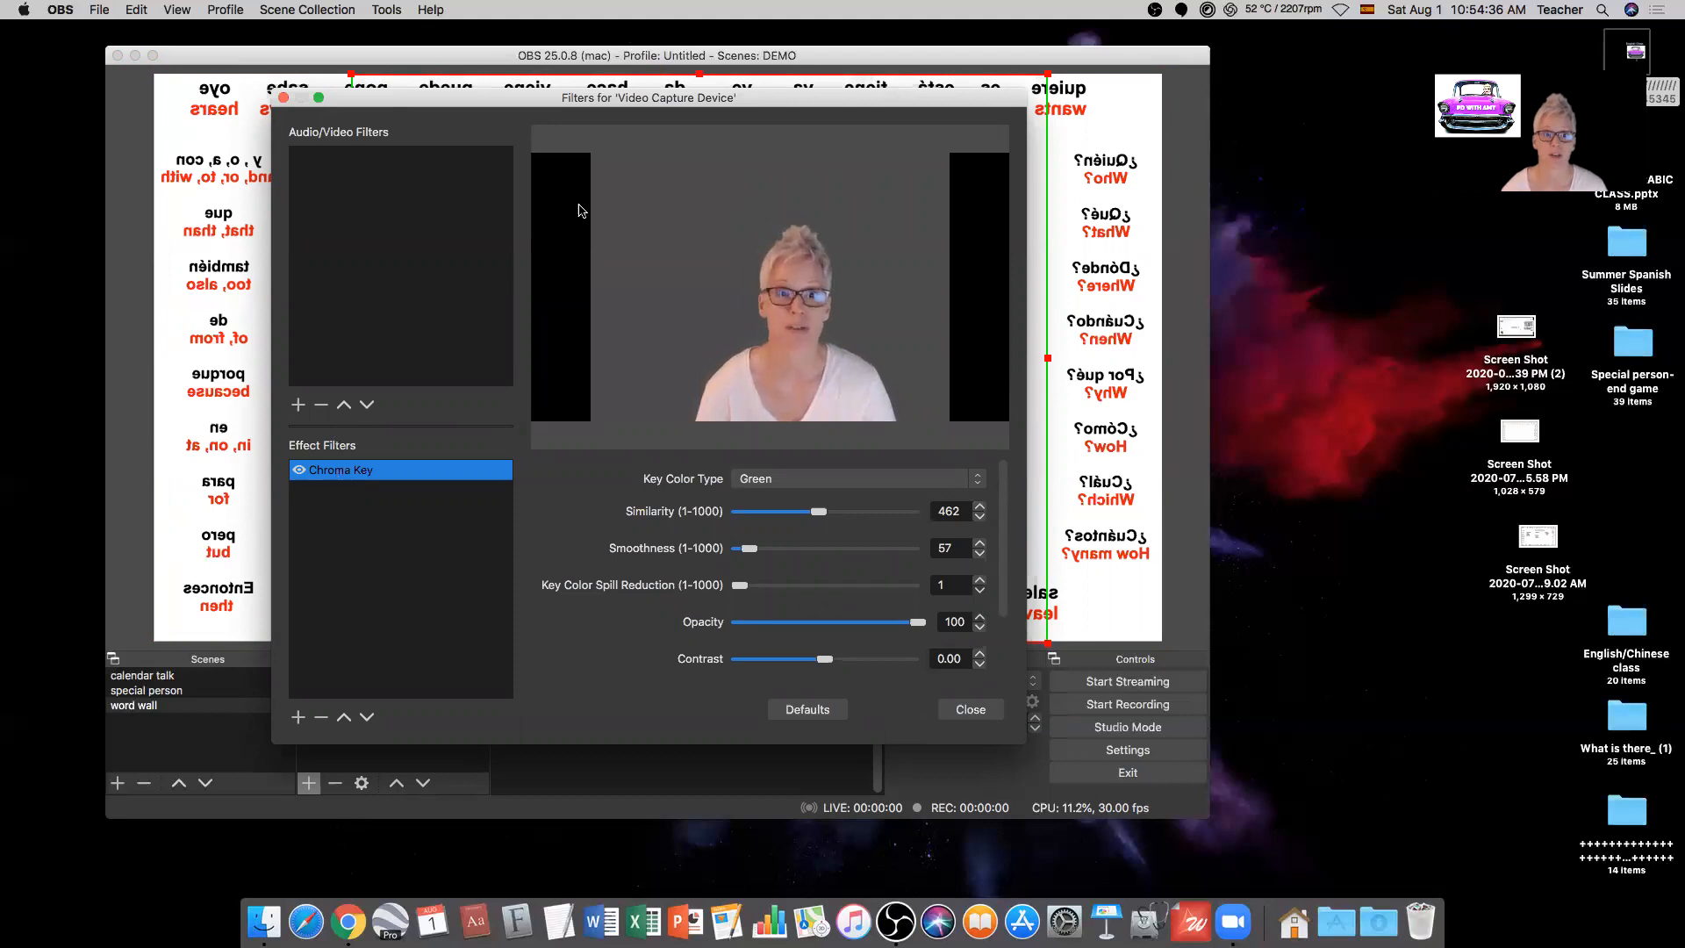
pyautogui.moveTo(544, 112); pyautogui.dragTo(572, 151)
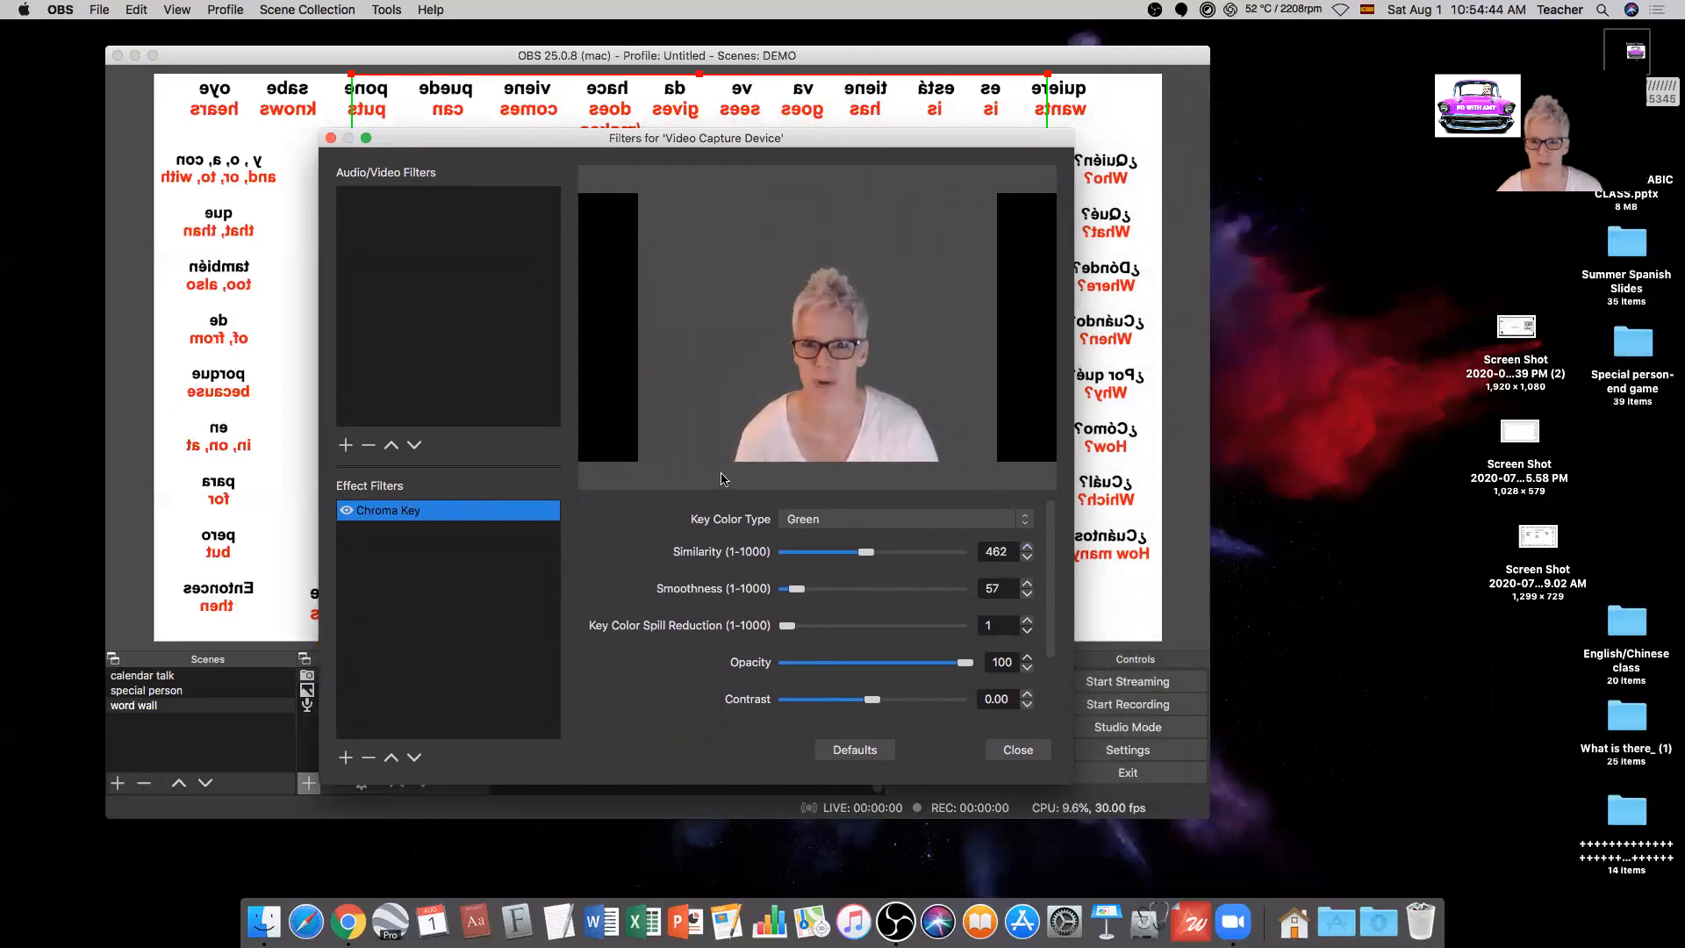
pyautogui.click(1017, 750)
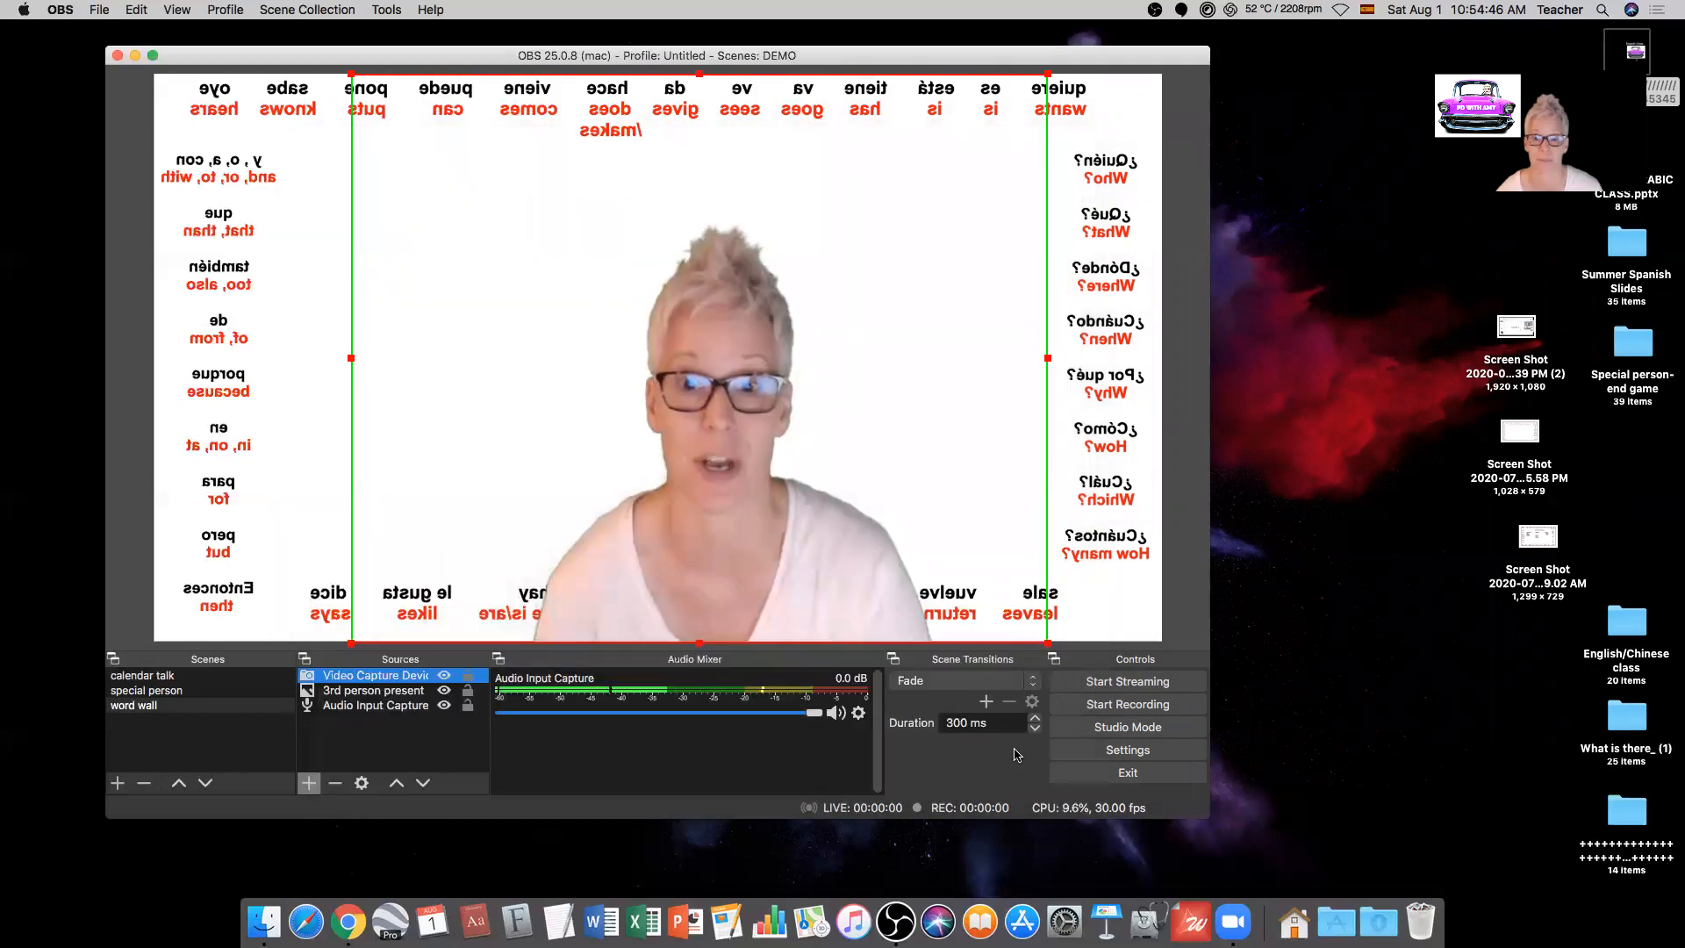